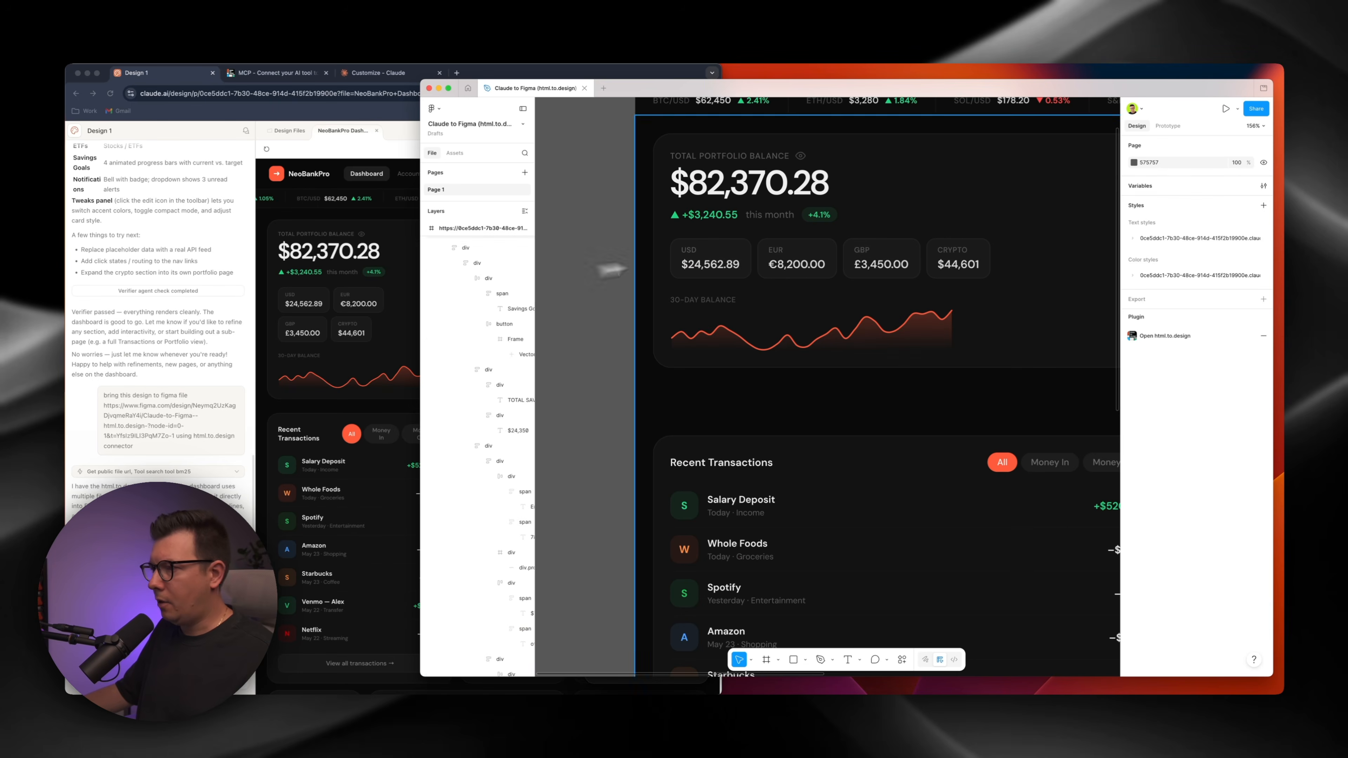
- Send the prompt asking to bring this design to the linked Figma file using the html.to.design connector
double_click(784, 262)
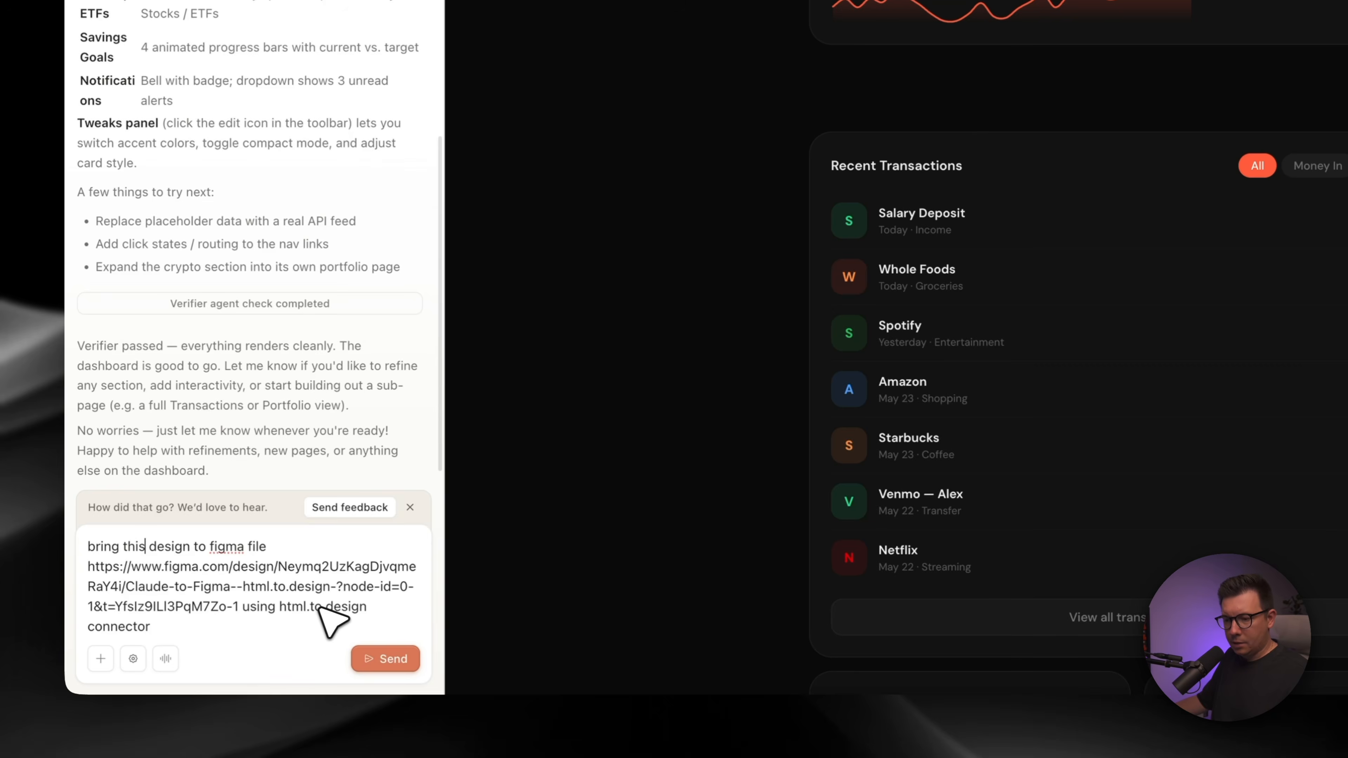
click(388, 659)
- Inspect the stroke weight and item spacing groups of the imported variables in the Figma file
click(922, 509)
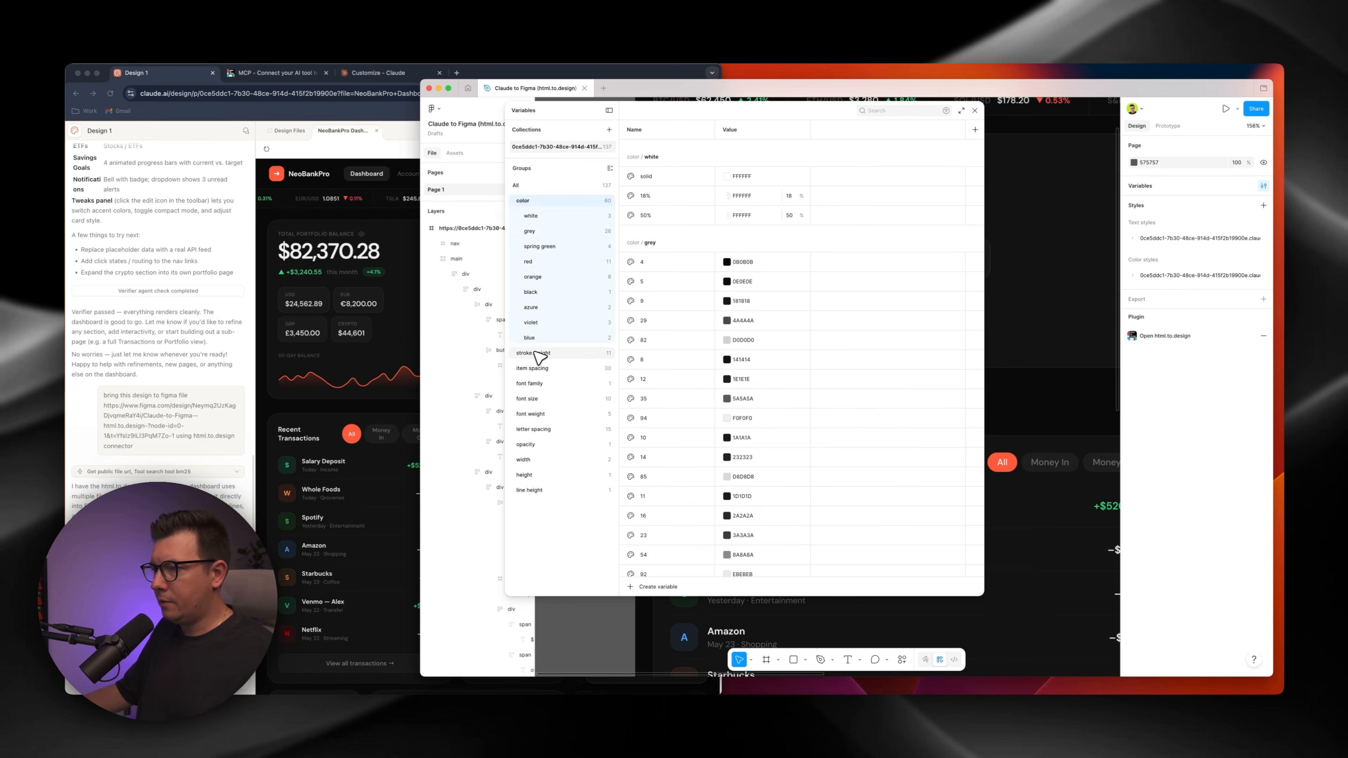
click(536, 353)
click(542, 369)
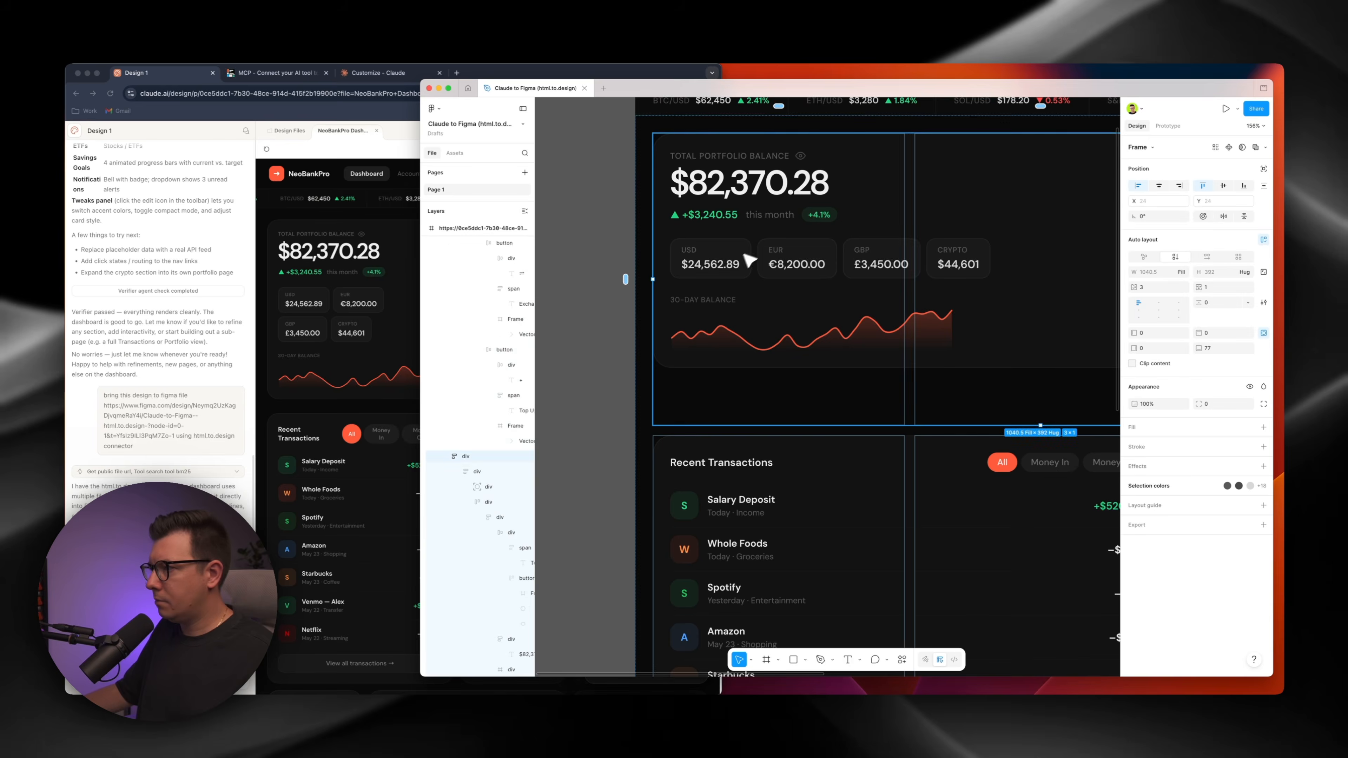
- Drill down through the nested frames to the USD balance card in the portfolio section
double_click(742, 255)
double_click(723, 256)
double_click(723, 257)
scroll(706, 260, right, 1)
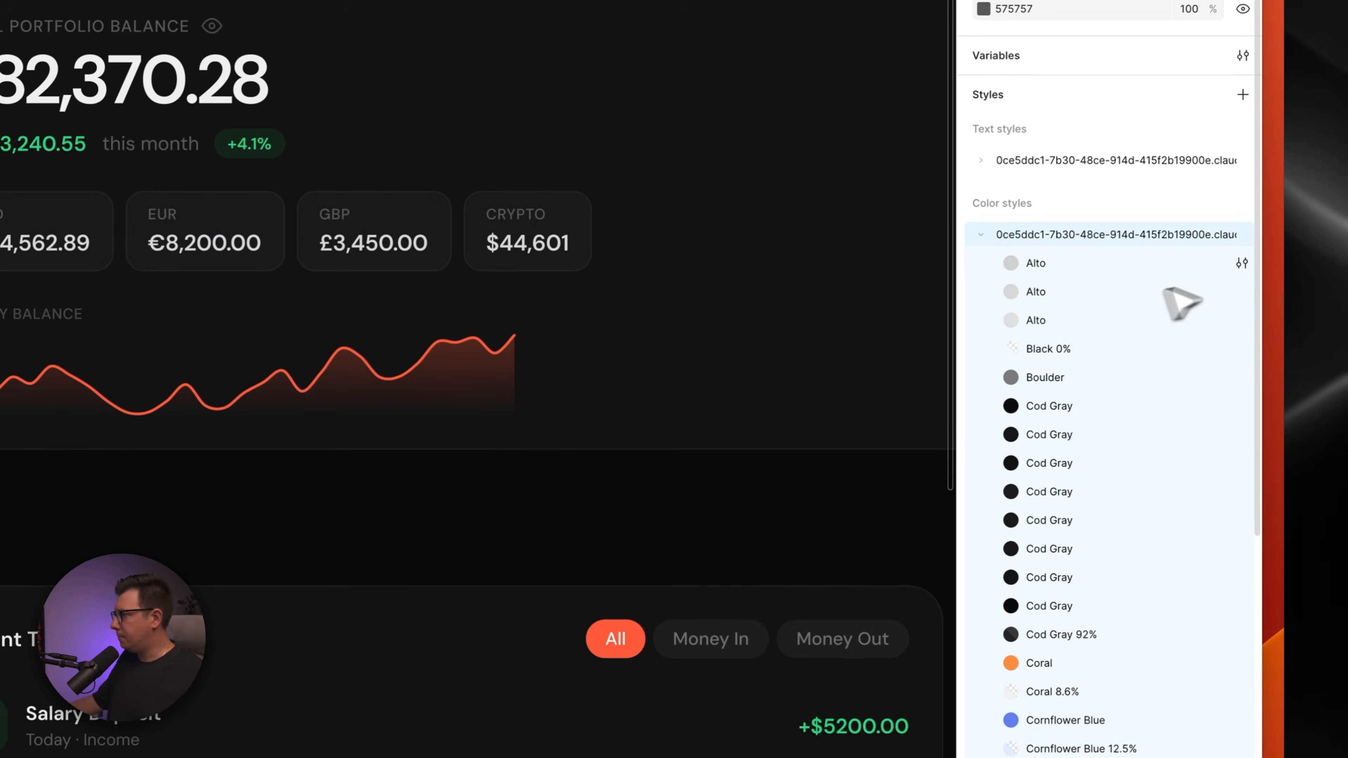
- Expand the imported color styles and DM Sans text styles, and view the properties of a Bold 12/Auto style
click(1069, 268)
click(982, 157)
click(1010, 209)
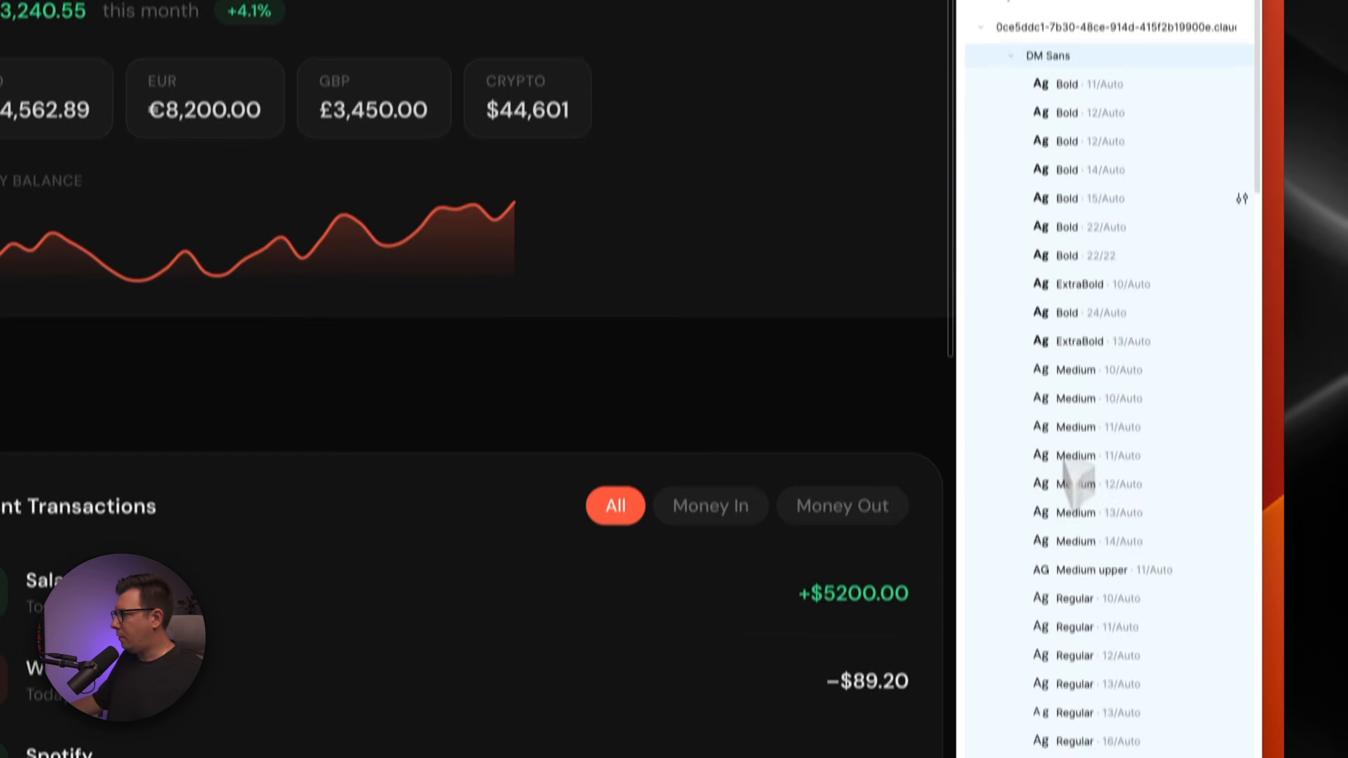
click(1242, 247)
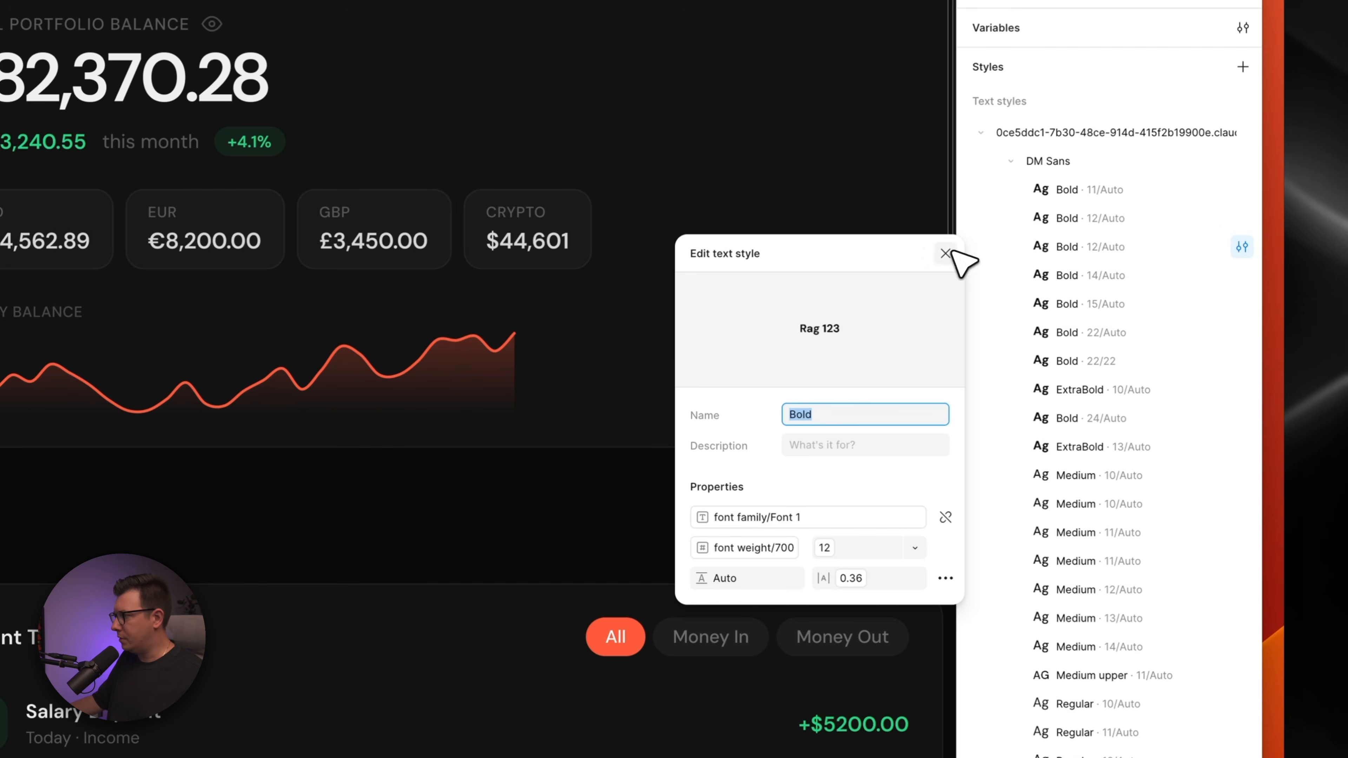
click(946, 253)
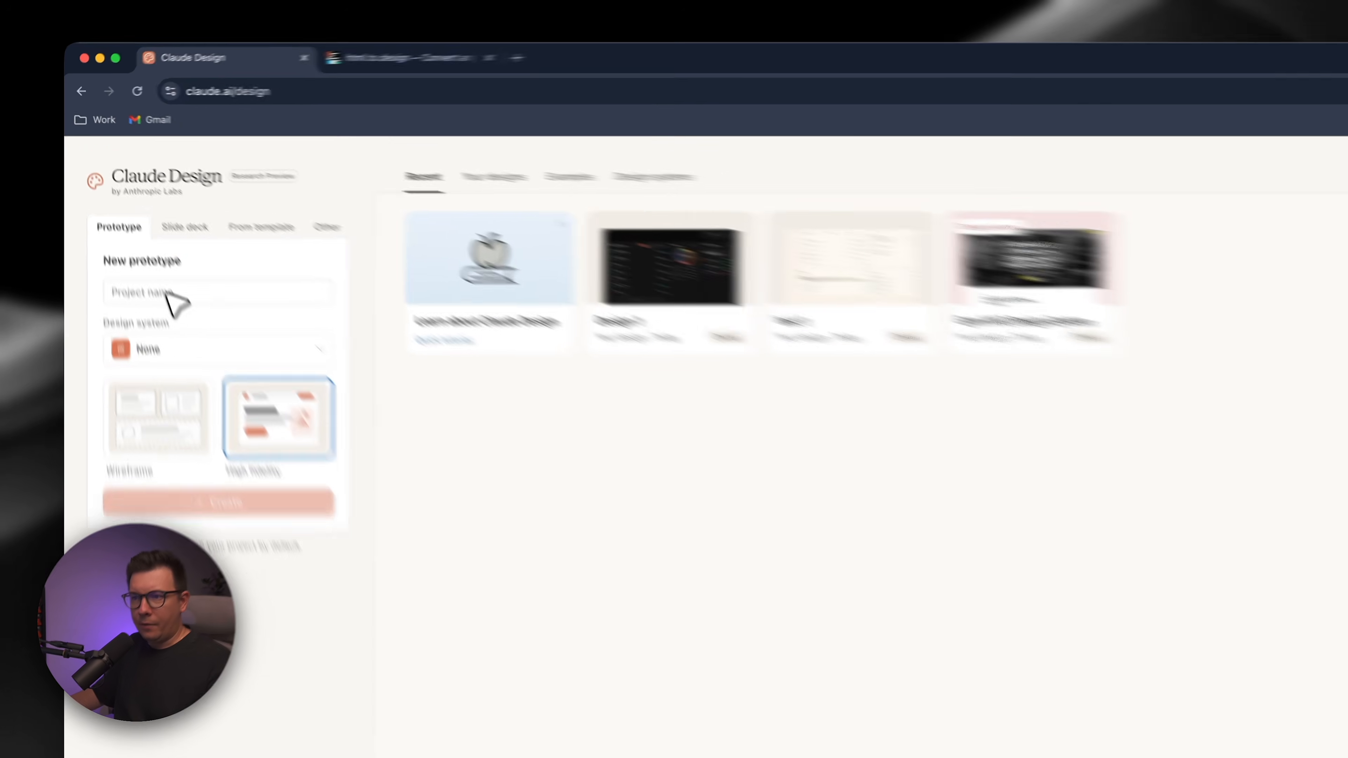
- Create a new high-fidelity prototype named "design 2" in Claude Design
click(128, 217)
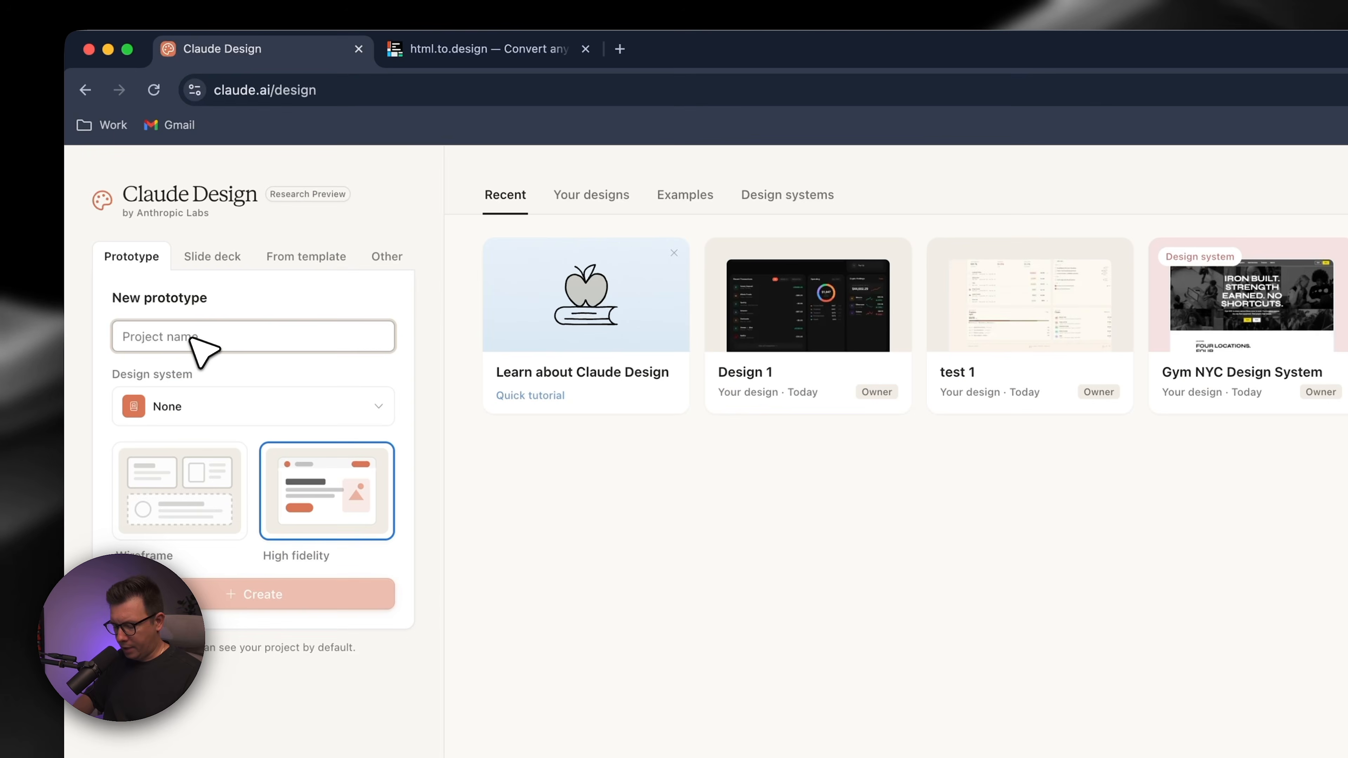
text(design 2)
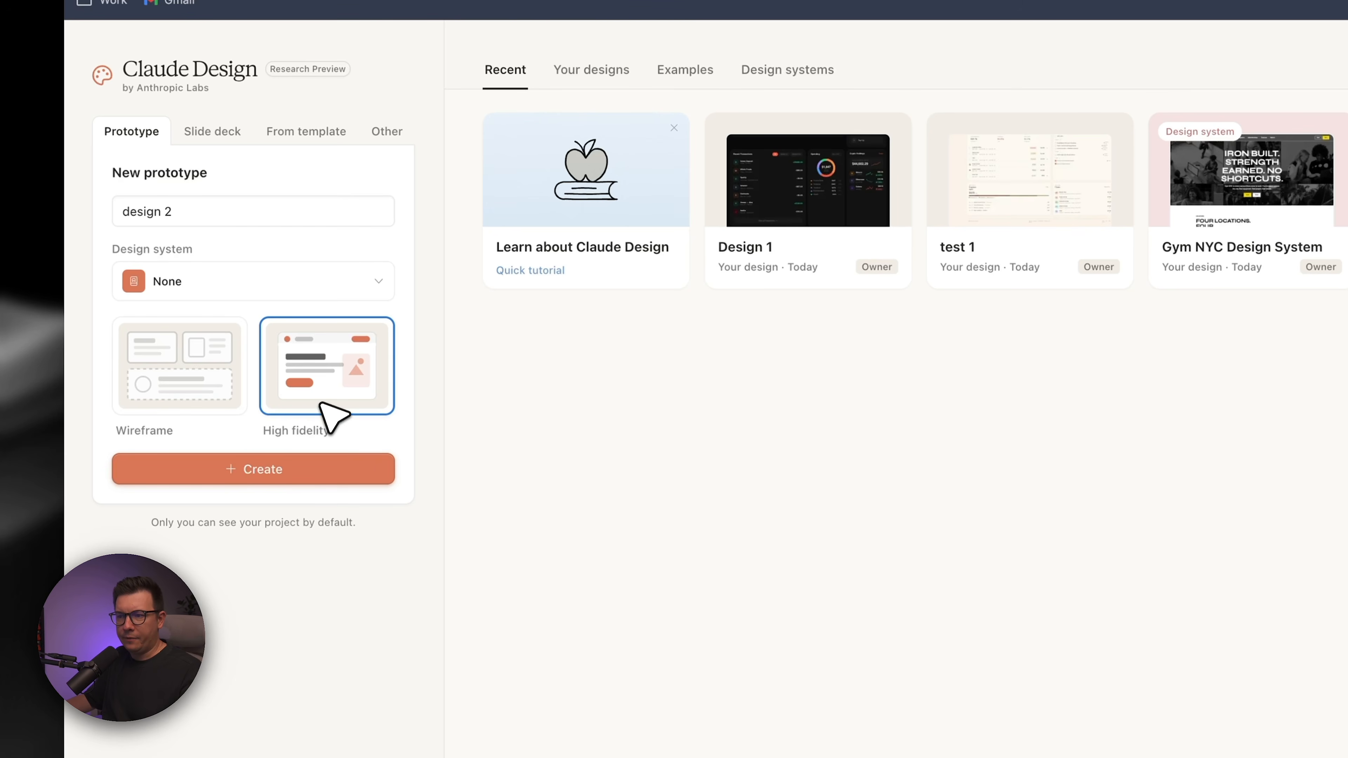
click(279, 473)
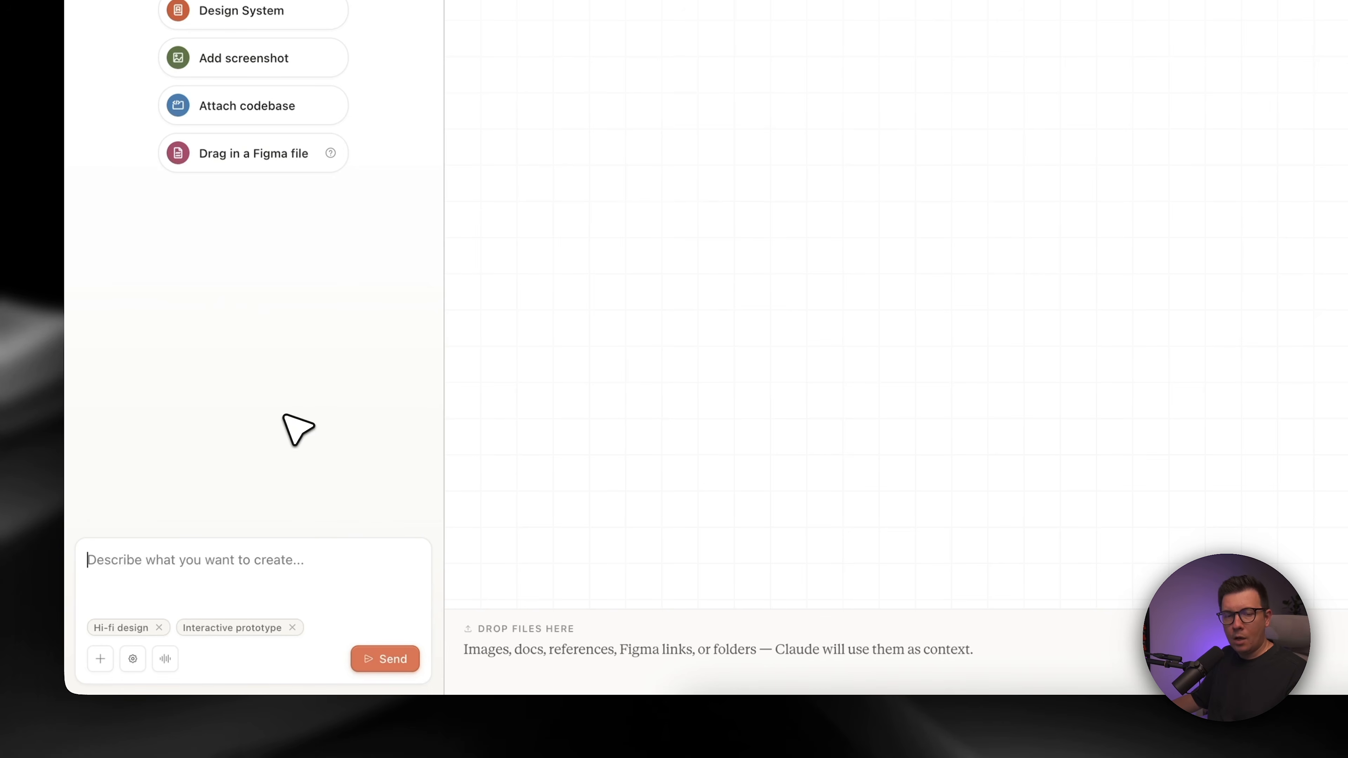
- Attach design.md as context to the prompt and open the uploaded file
drag(479, 725, 226, 572)
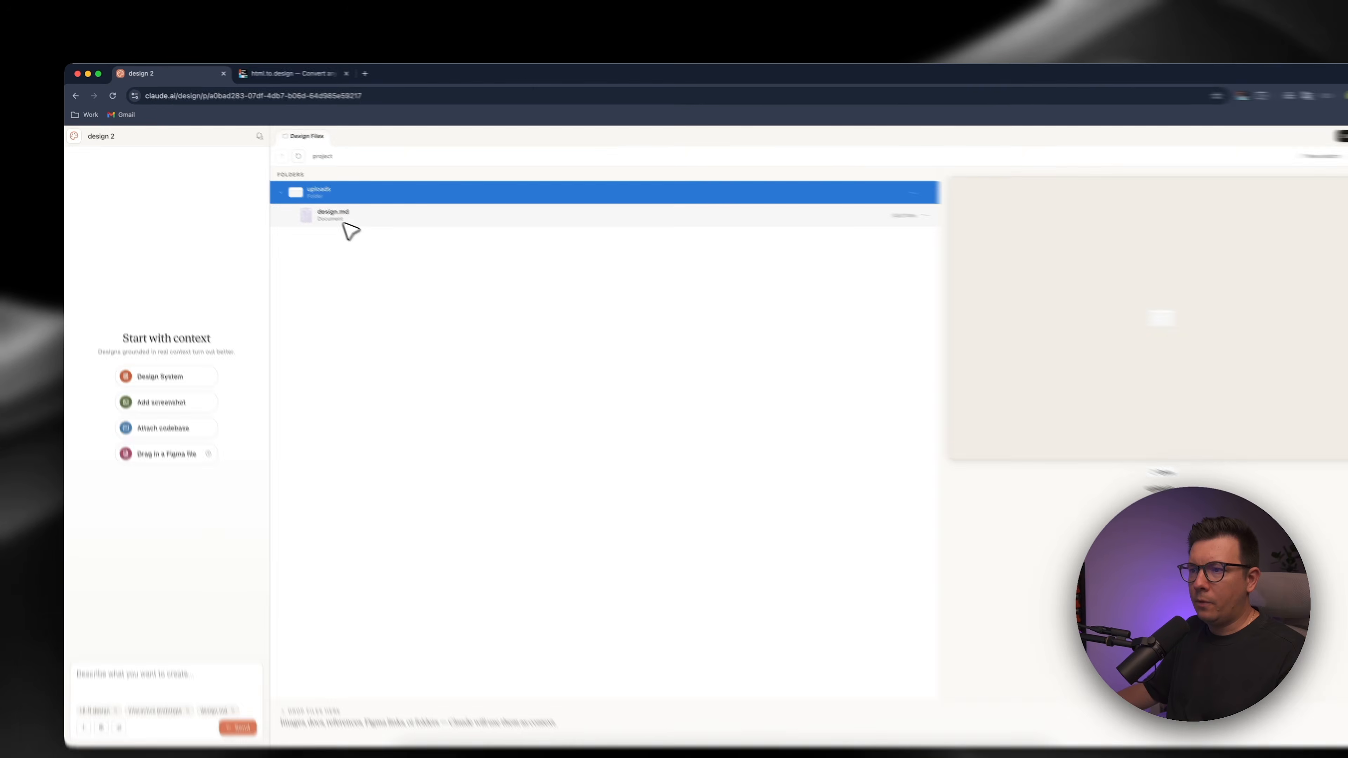
click(313, 208)
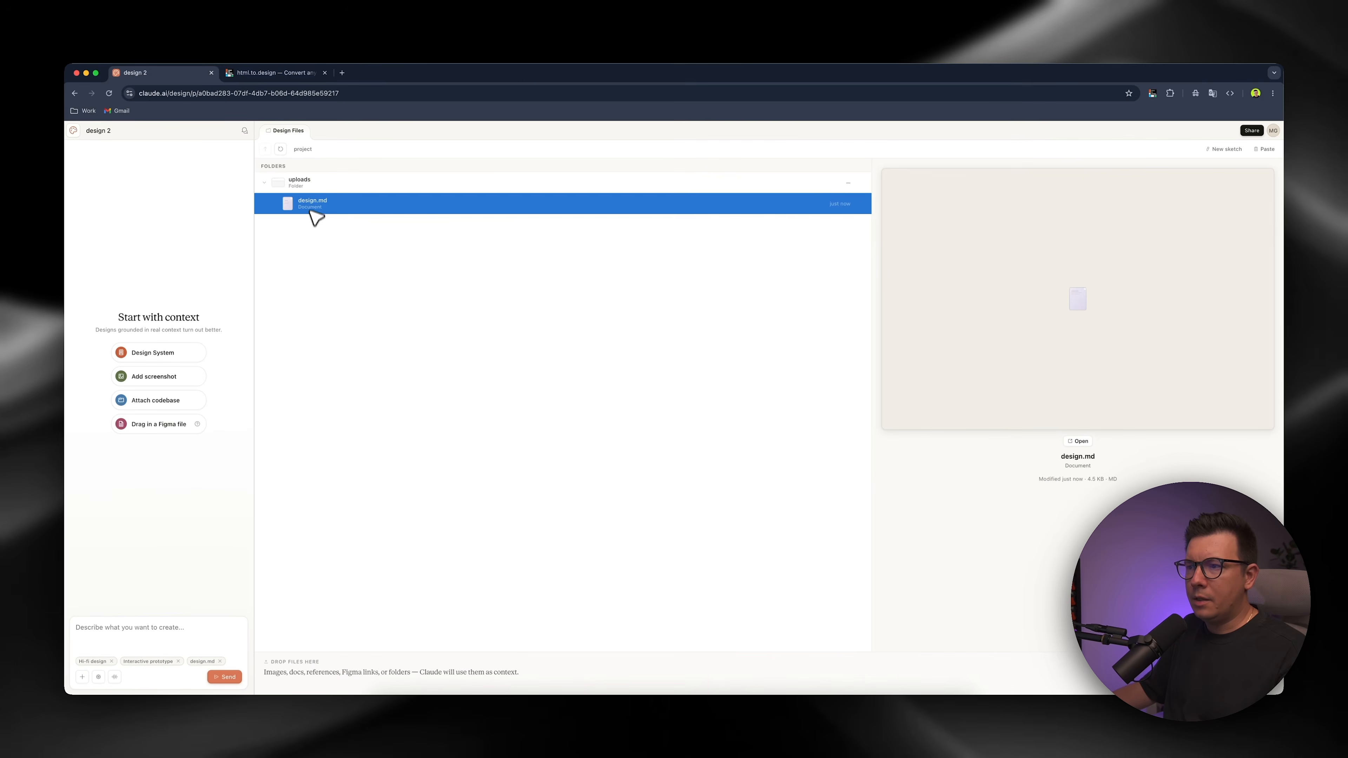
click(1080, 442)
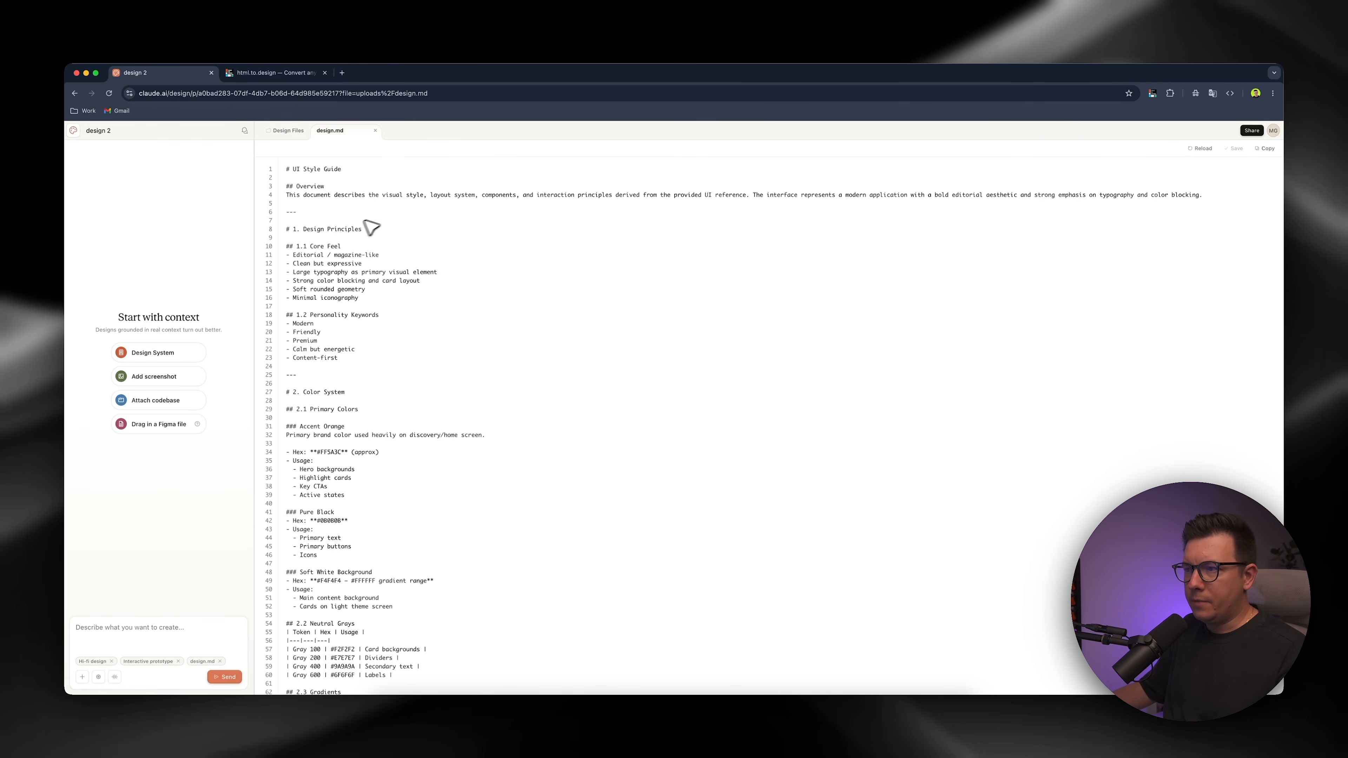
- Read through the UI style guide in design.md and close the file
scroll(401, 305, down, 20)
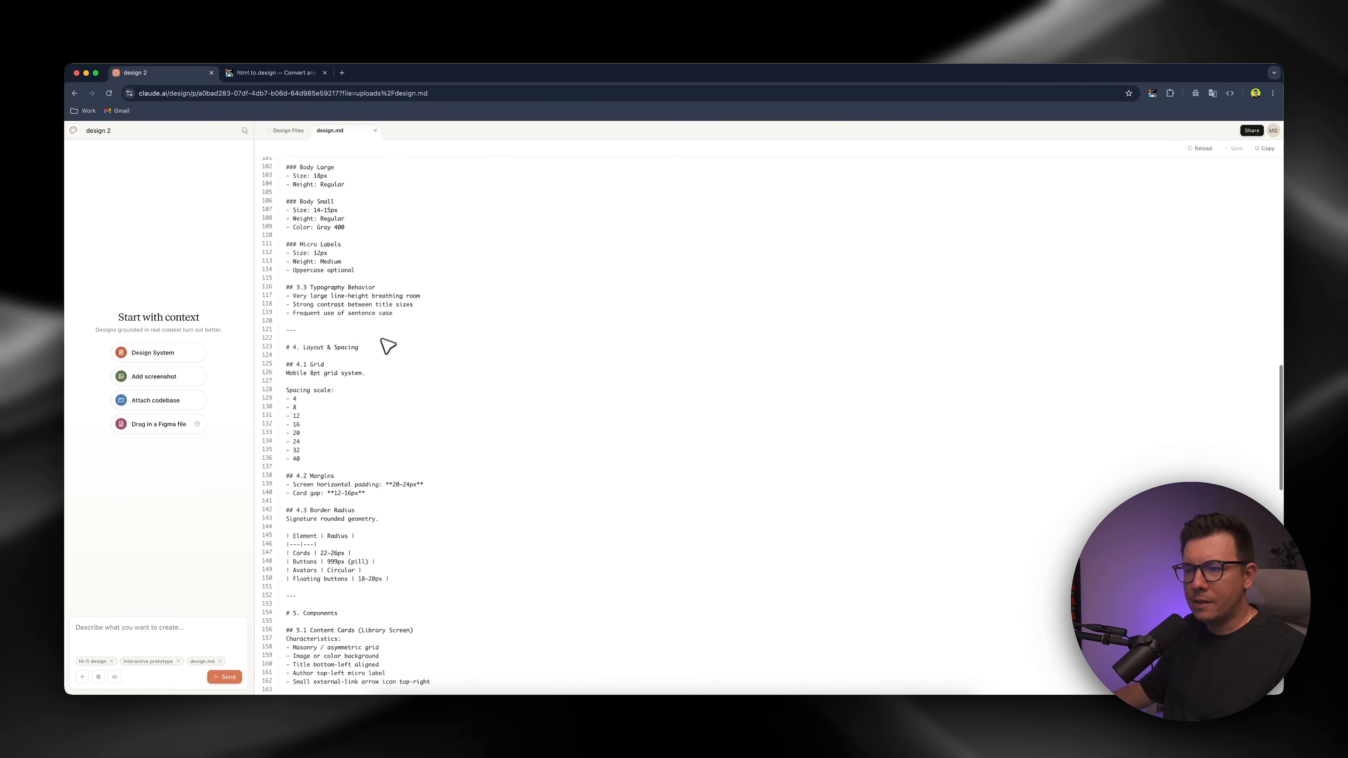
scroll(368, 330, down, 1)
scroll(333, 299, down, 1)
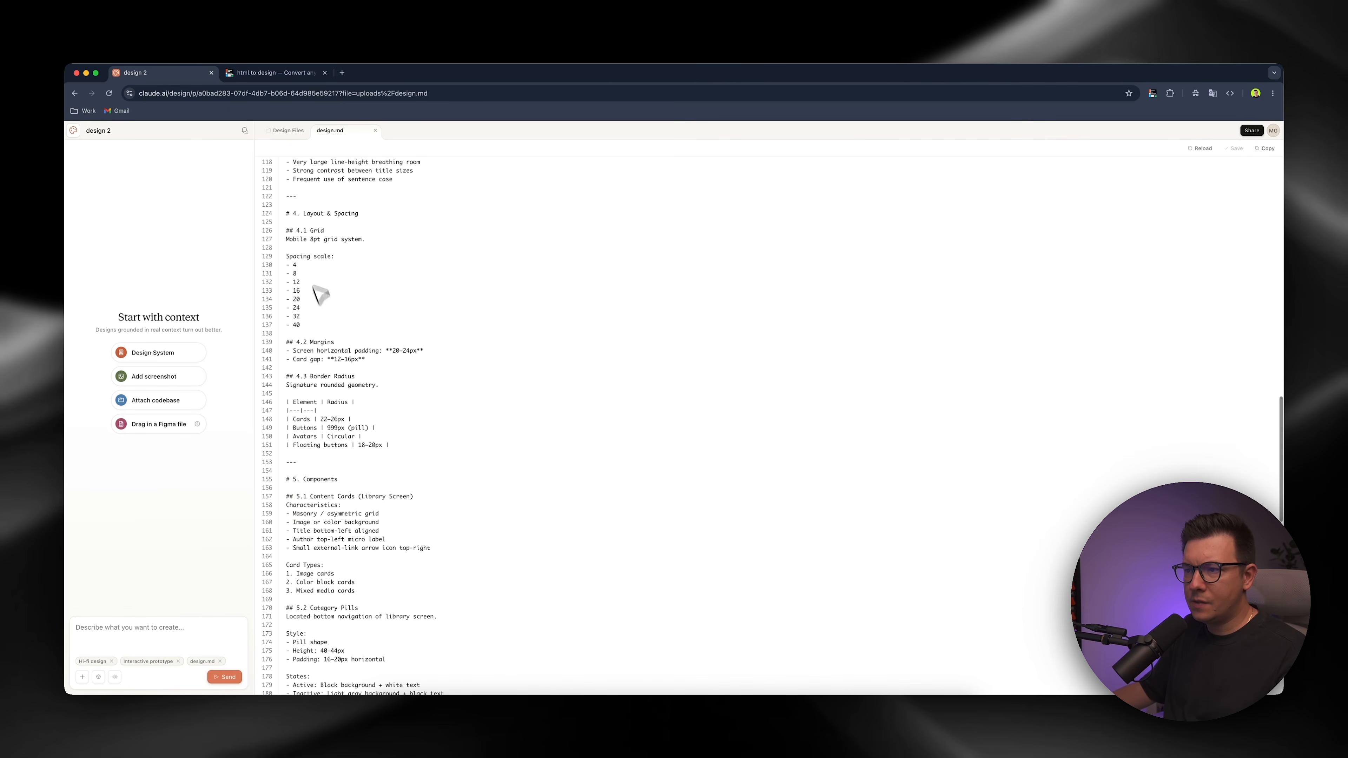
scroll(383, 390, up, 20)
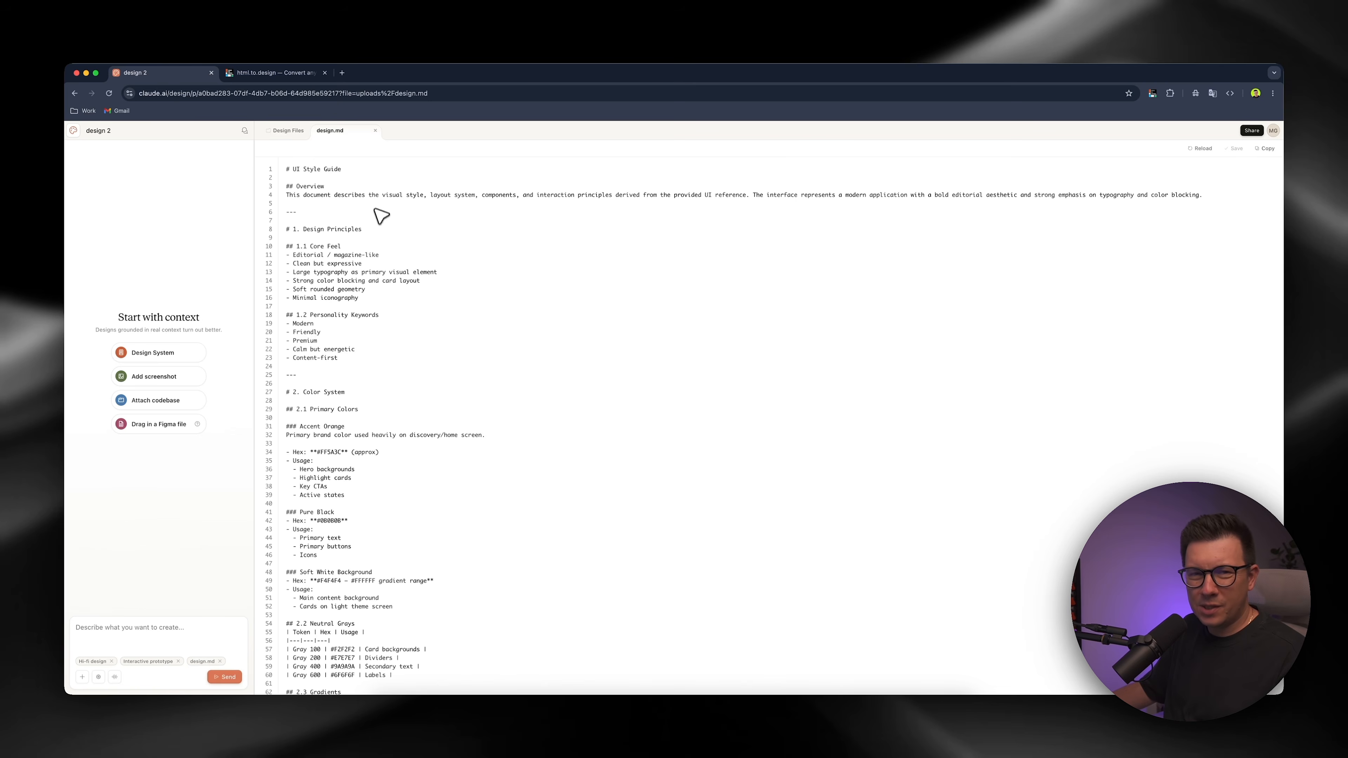
click(375, 130)
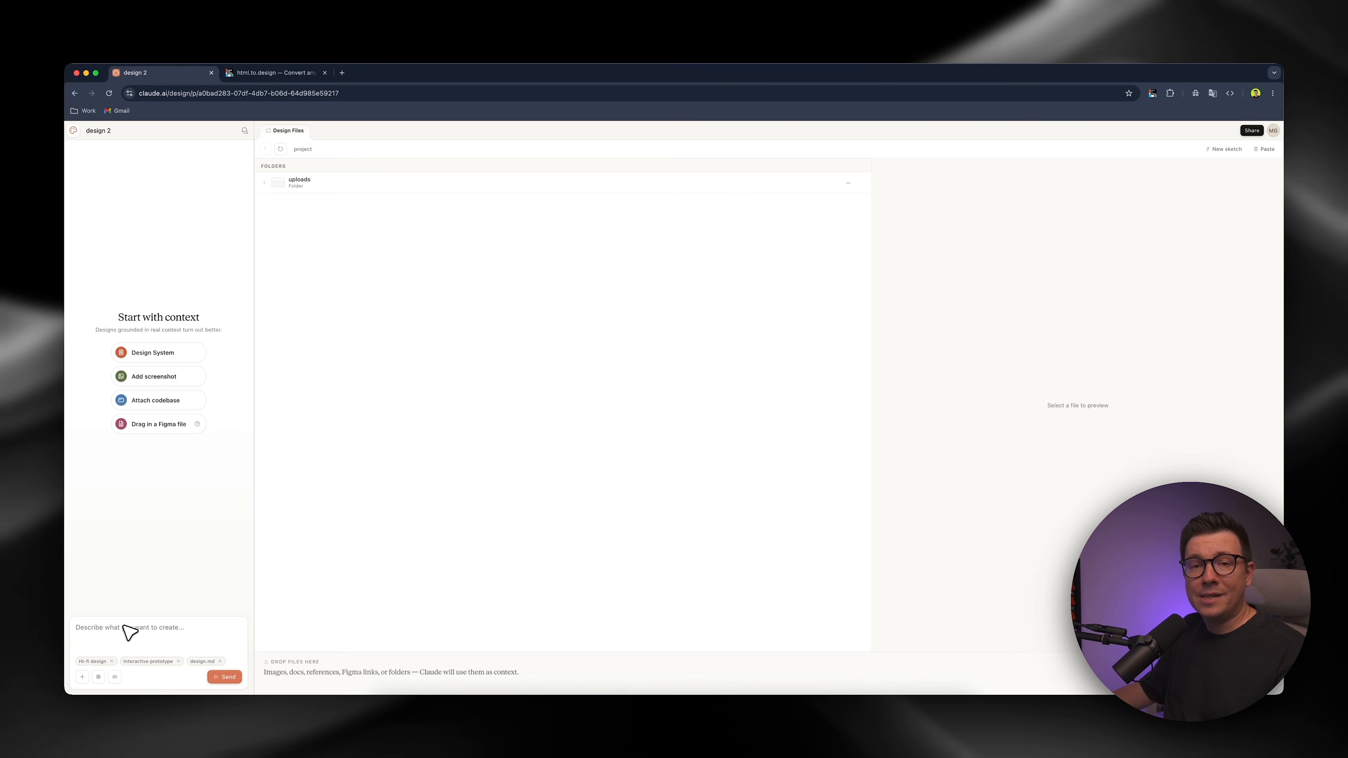
- Send a prompt for a neo bank web app home dashboard with balances, transactions, currency convertor and stocks/ETFs, using design.md for style references
text(design a home screen dashboard for neo bank web app. it should include balances (fiat and crypto), transactions, currency convertor, stocks/ETFs and anything that you think will be relevant. Use UX/UI best practices. Use design.md for style references.)
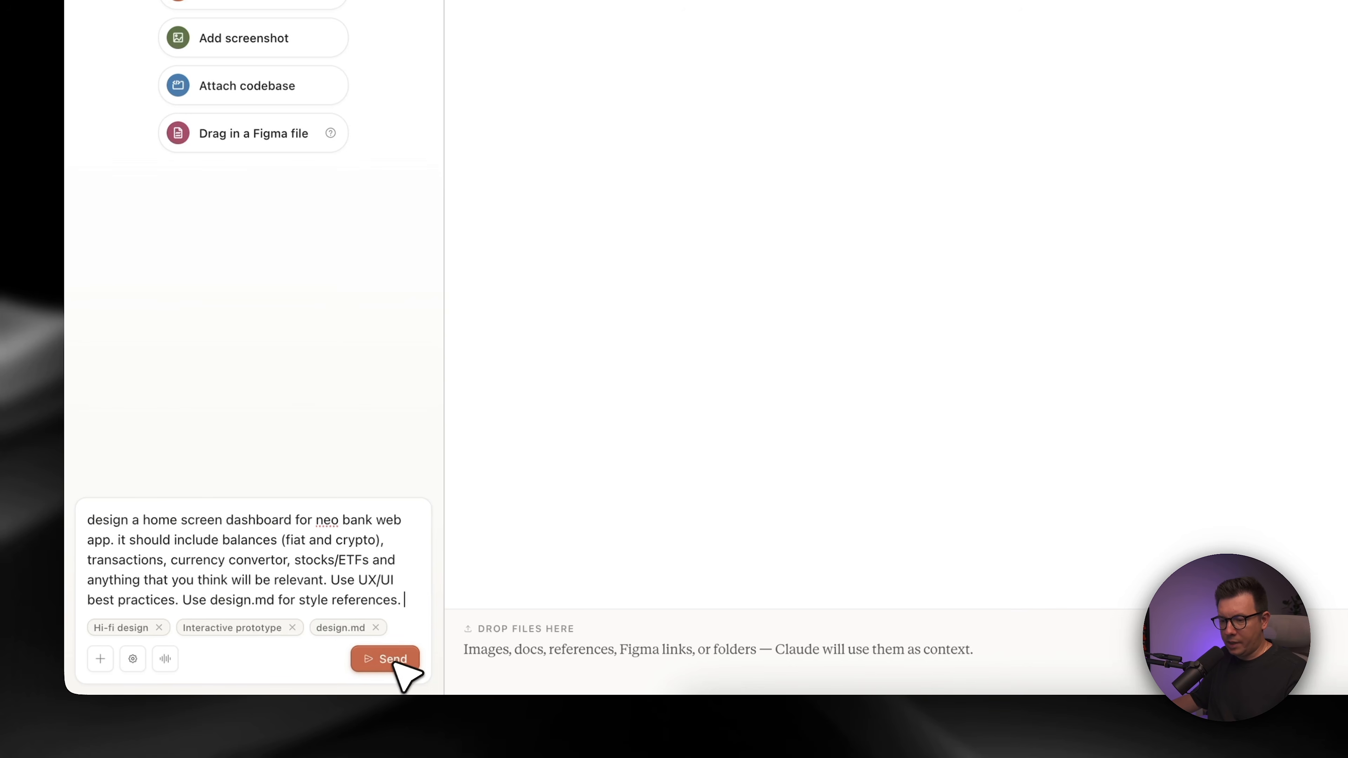
click(413, 654)
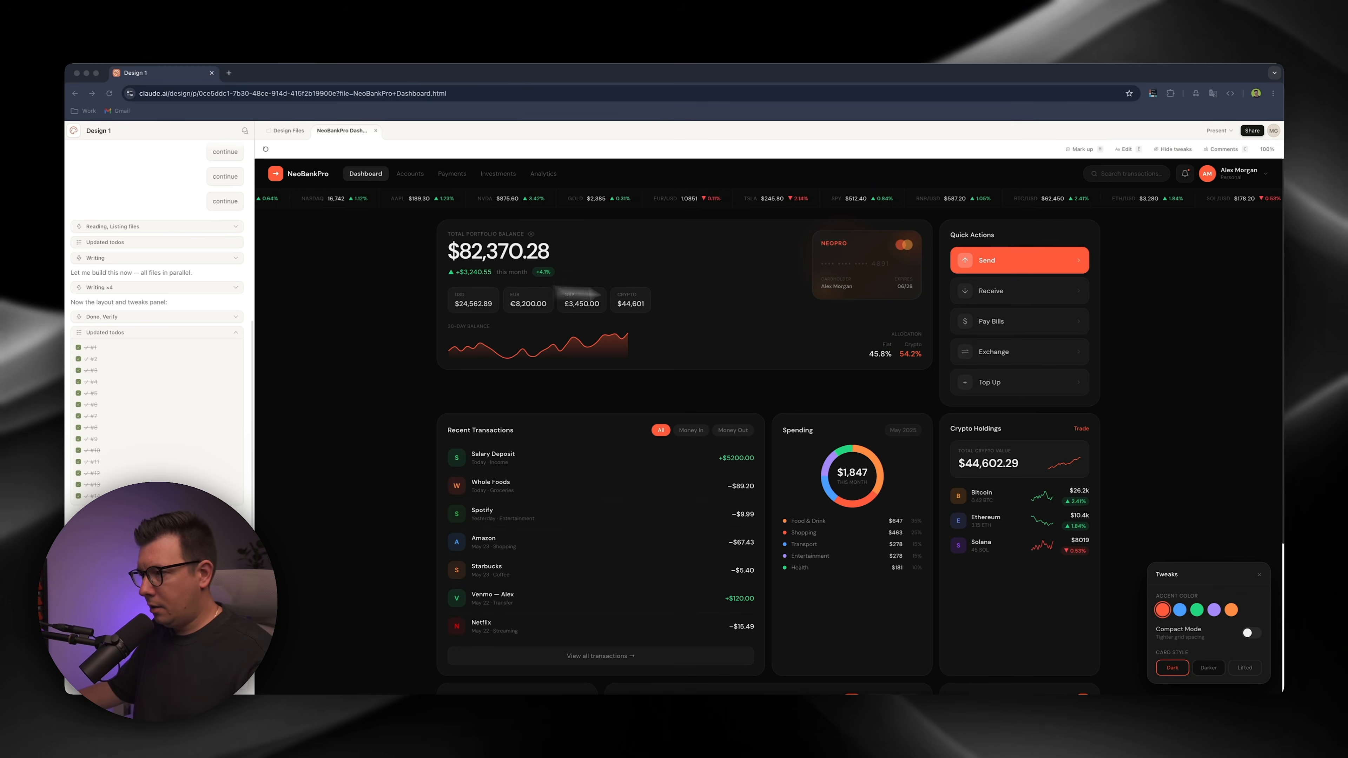
- Look over the generated NeoBankPro dashboard and the chat summary of its widgets
scroll(646, 374, down, 5)
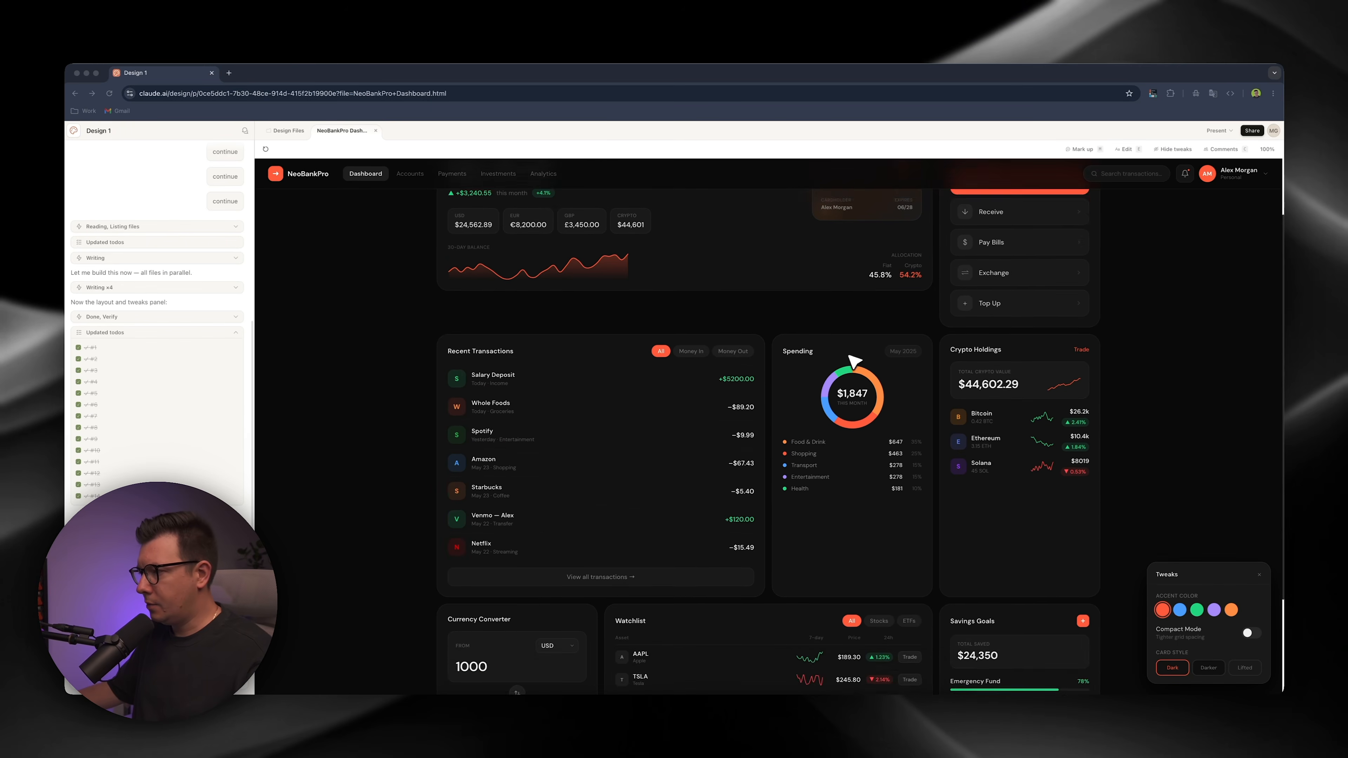
scroll(646, 374, up, 5)
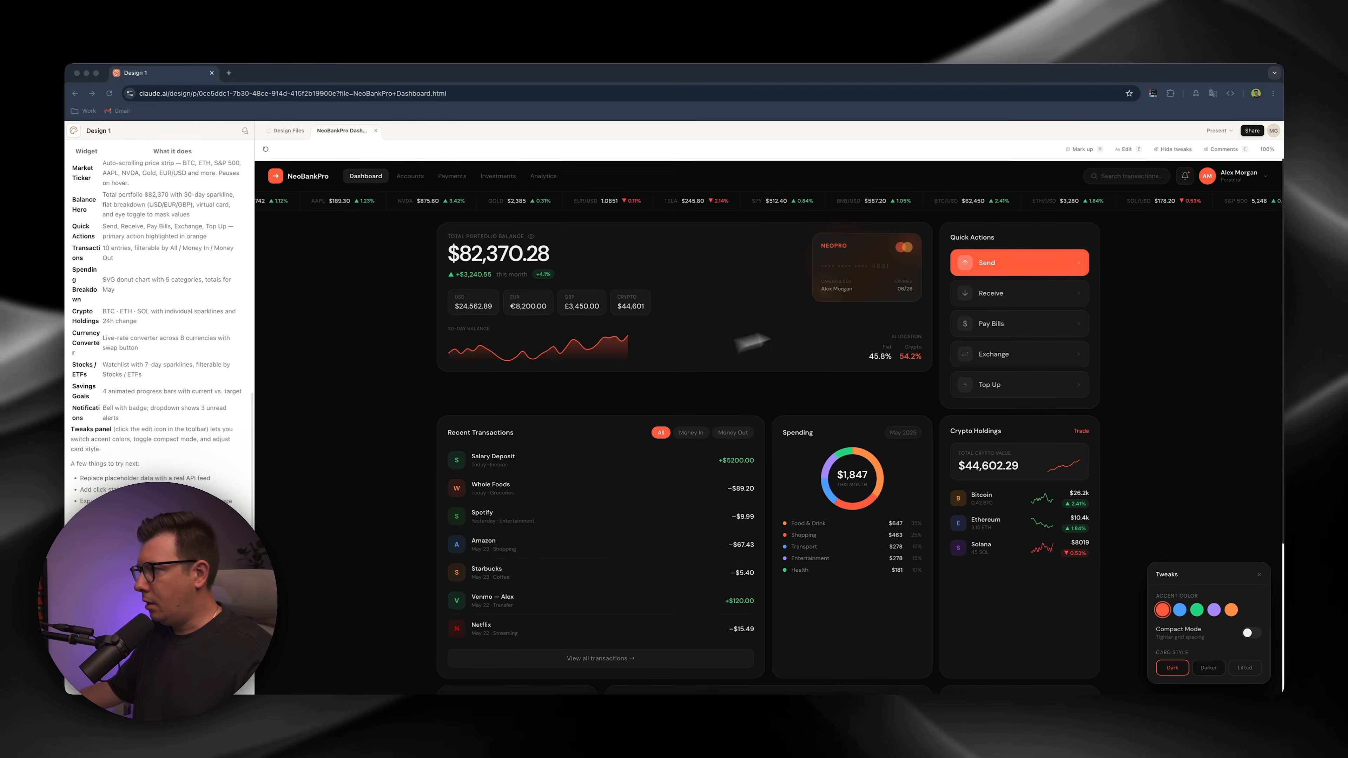
click(989, 292)
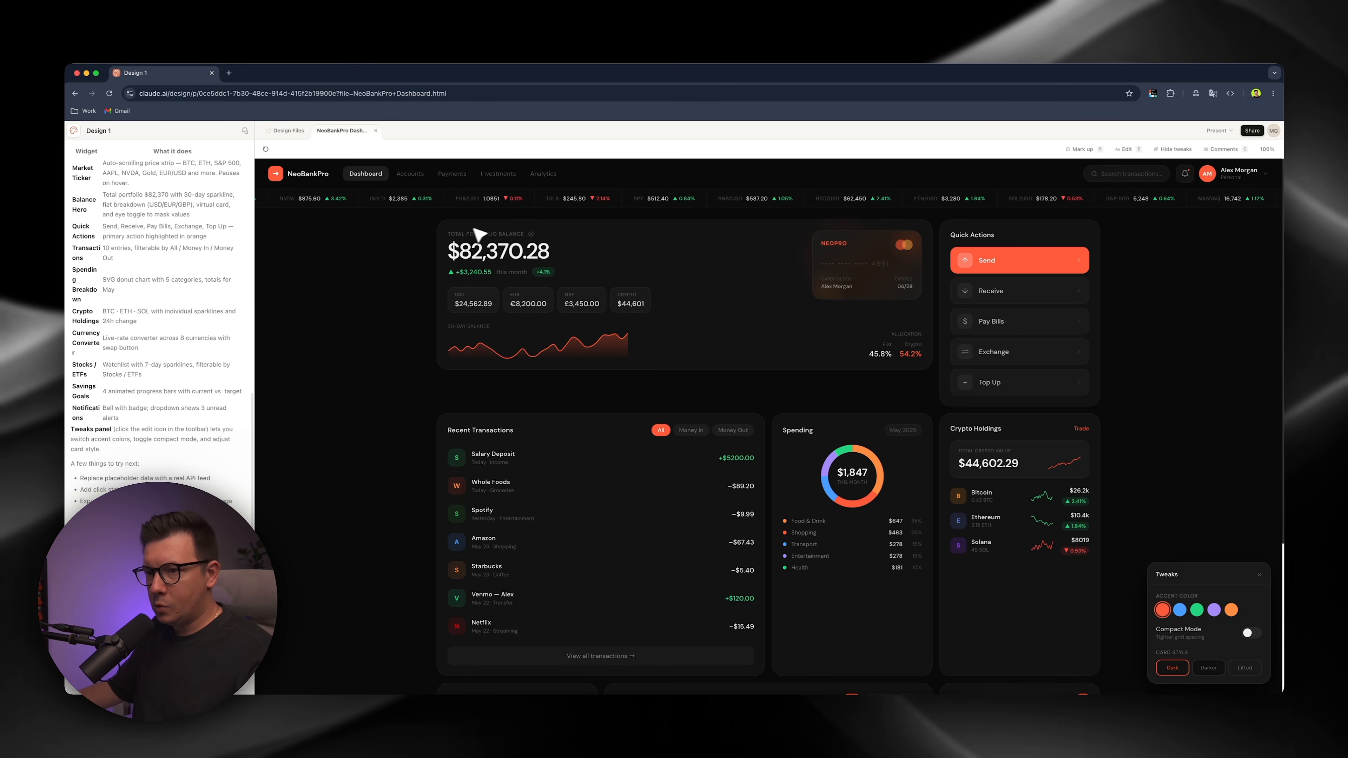
scroll(184, 292, up, 5)
scroll(117, 351, down, 5)
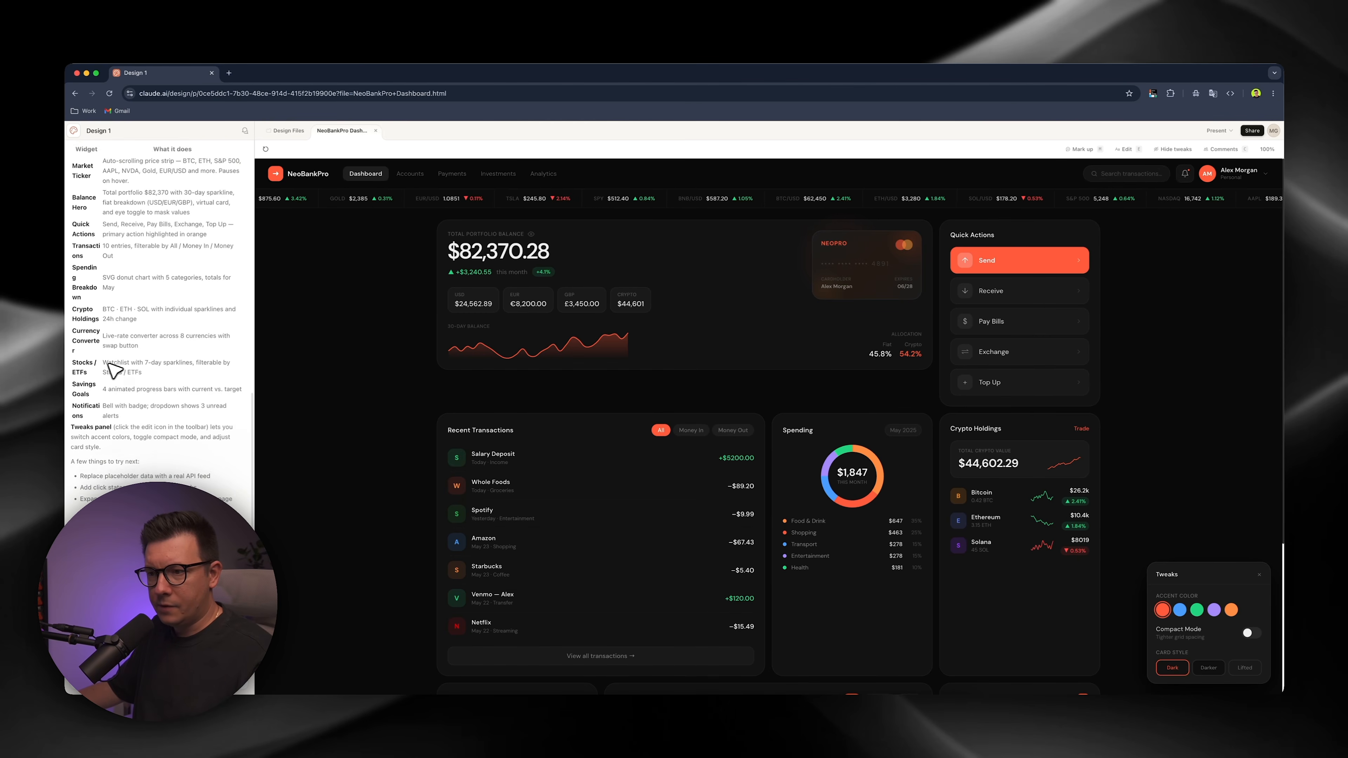
scroll(602, 338, down, 4)
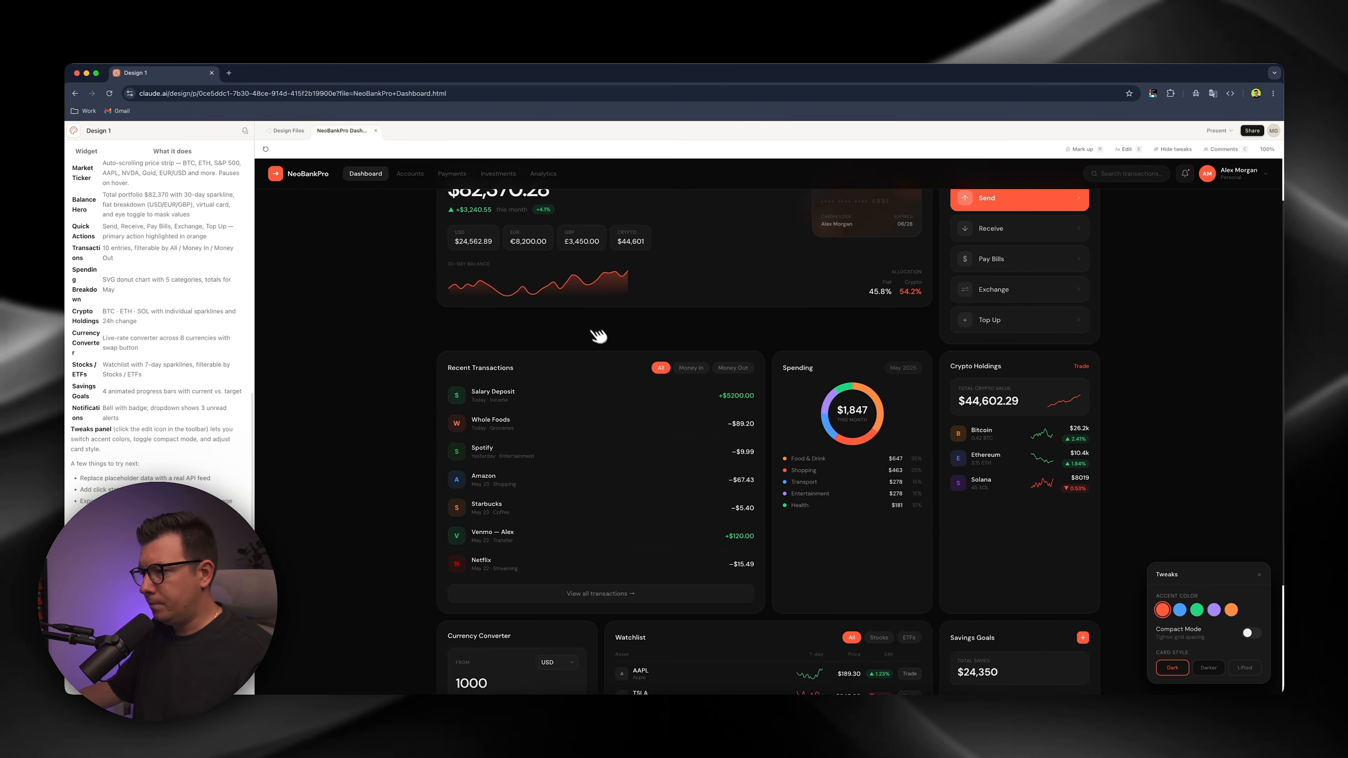
- Test the Recent Transactions filters by switching between Money In, Money Out and All, and view the lower widgets
click(689, 335)
click(732, 335)
click(661, 335)
click(692, 336)
click(732, 336)
click(661, 336)
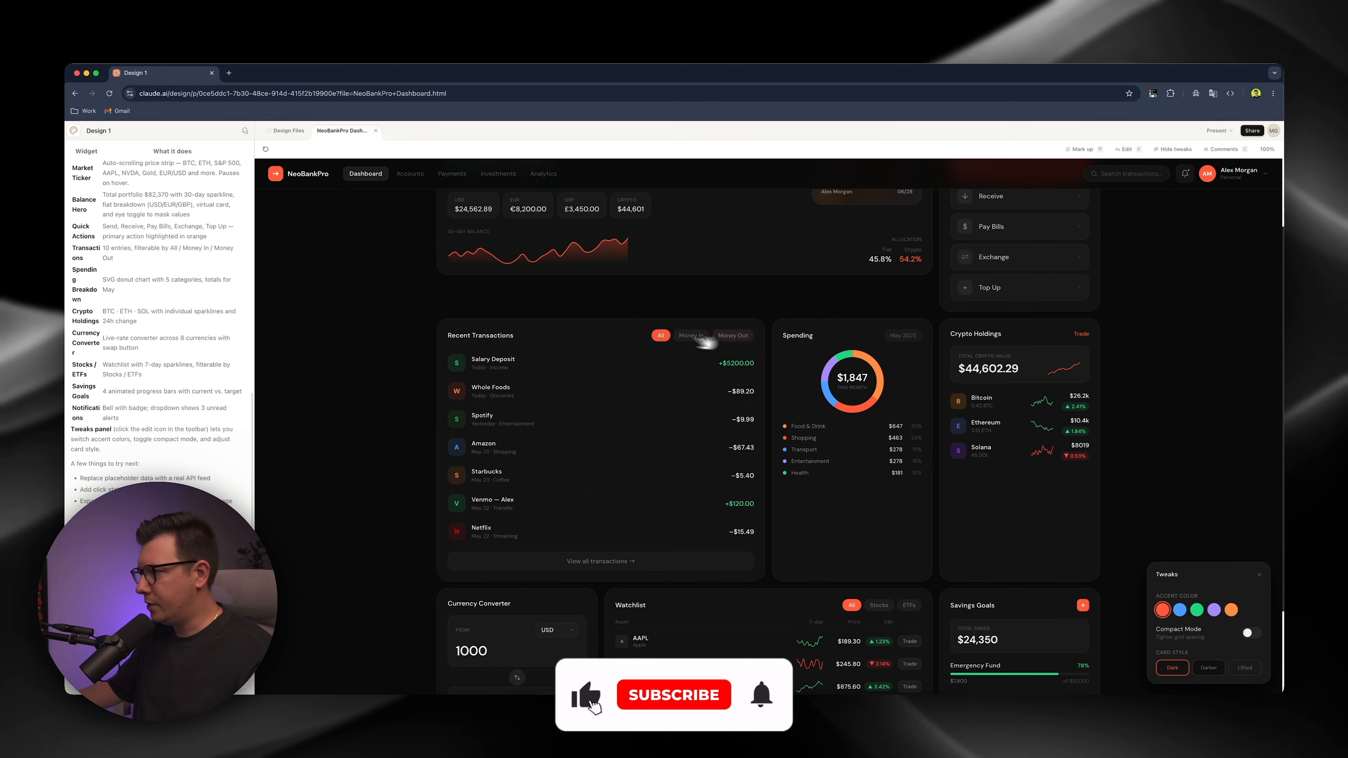
scroll(943, 362, down, 3)
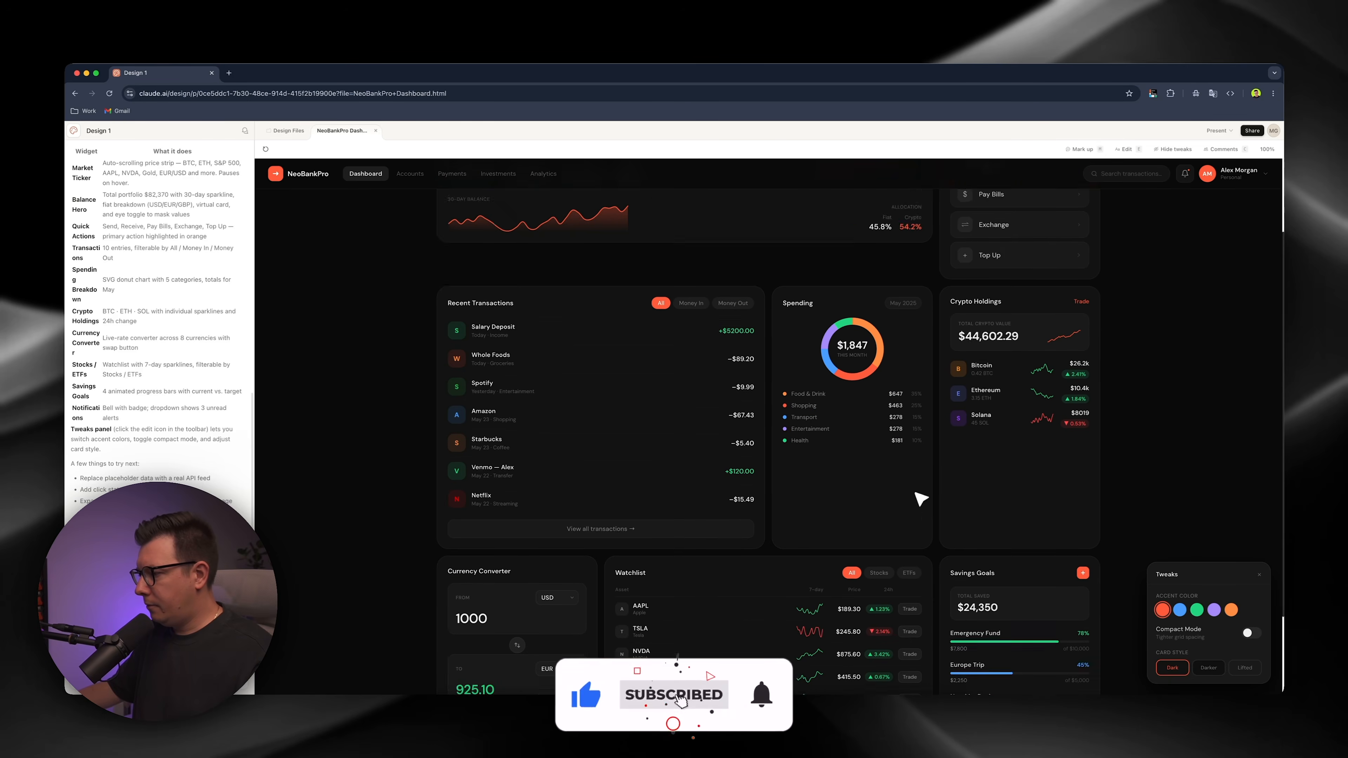
scroll(766, 394, up, 1)
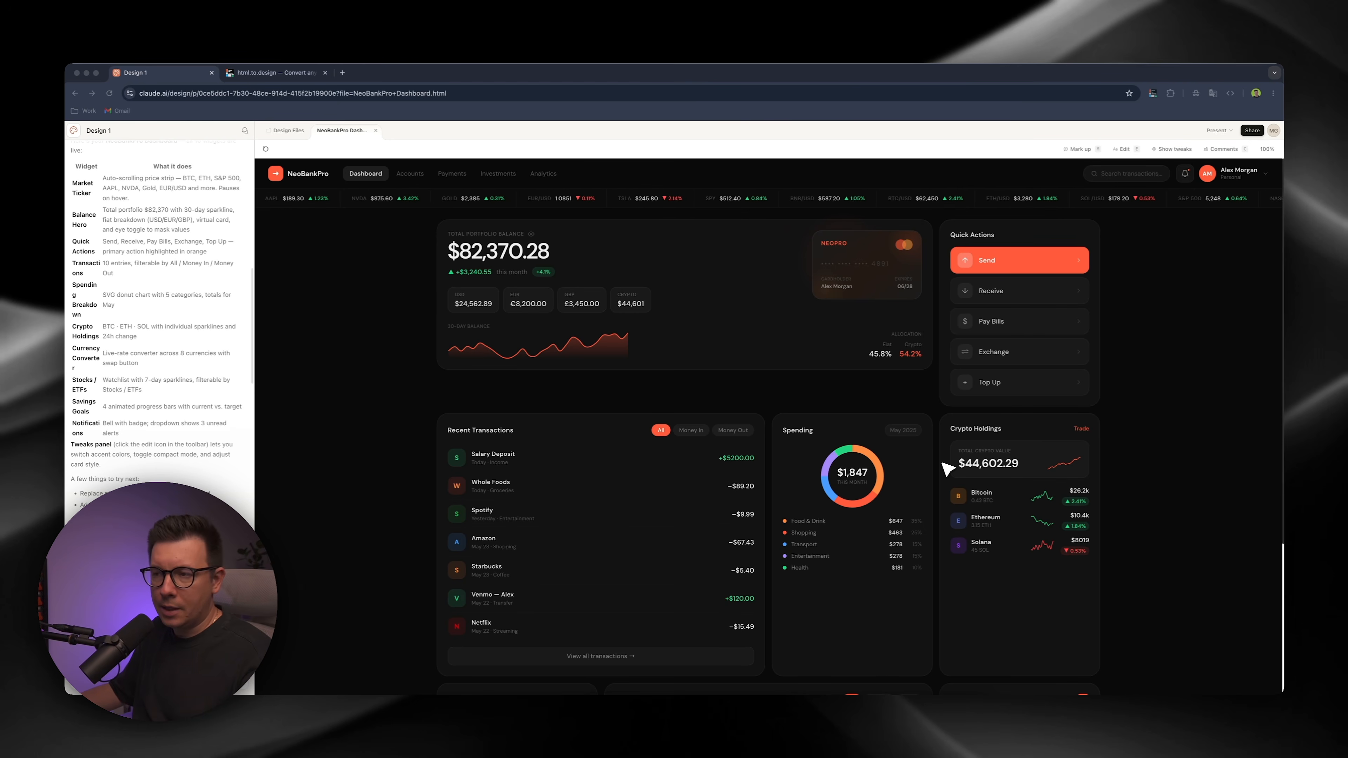
- Visit the html.to.design website and its plugin page in the Figma Community
click(274, 72)
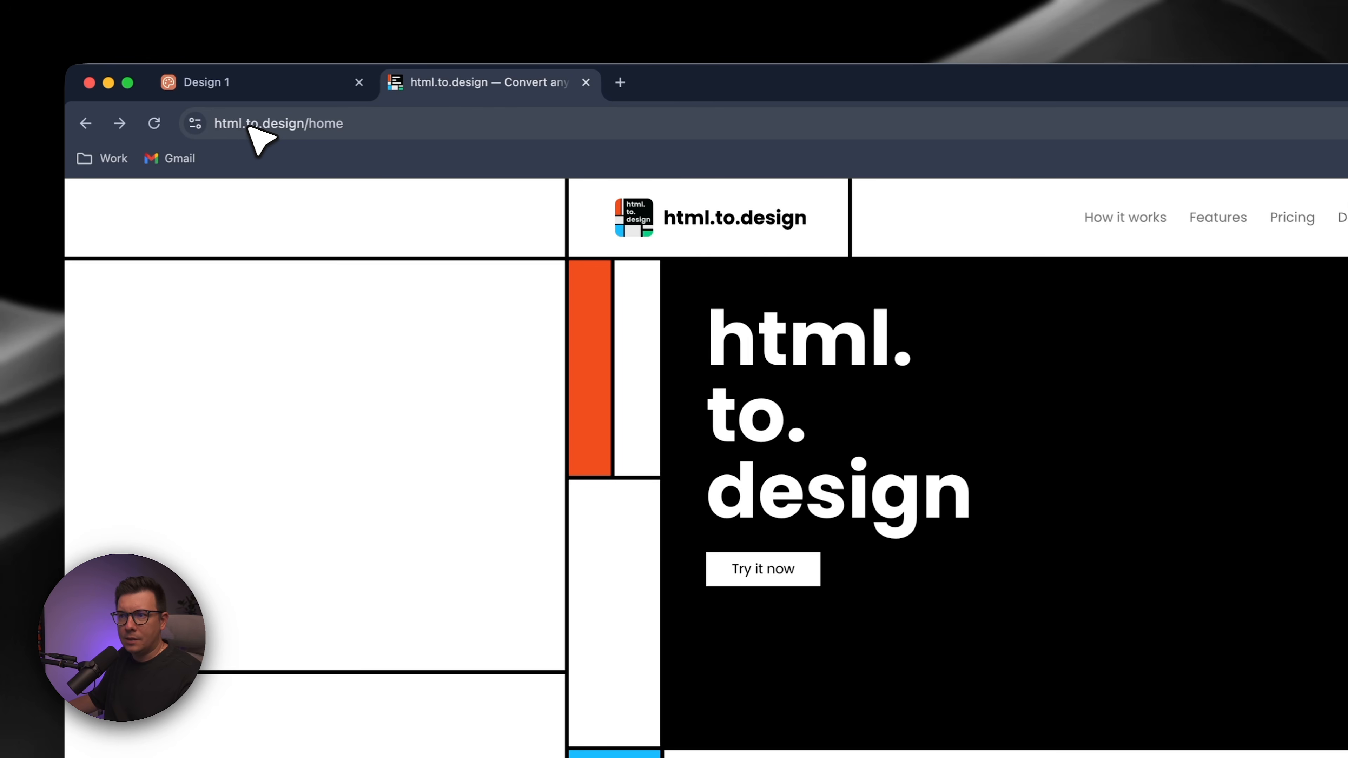
click(386, 132)
click(318, 126)
drag(356, 125, 496, 145)
key(BackSpace)
key(Return)
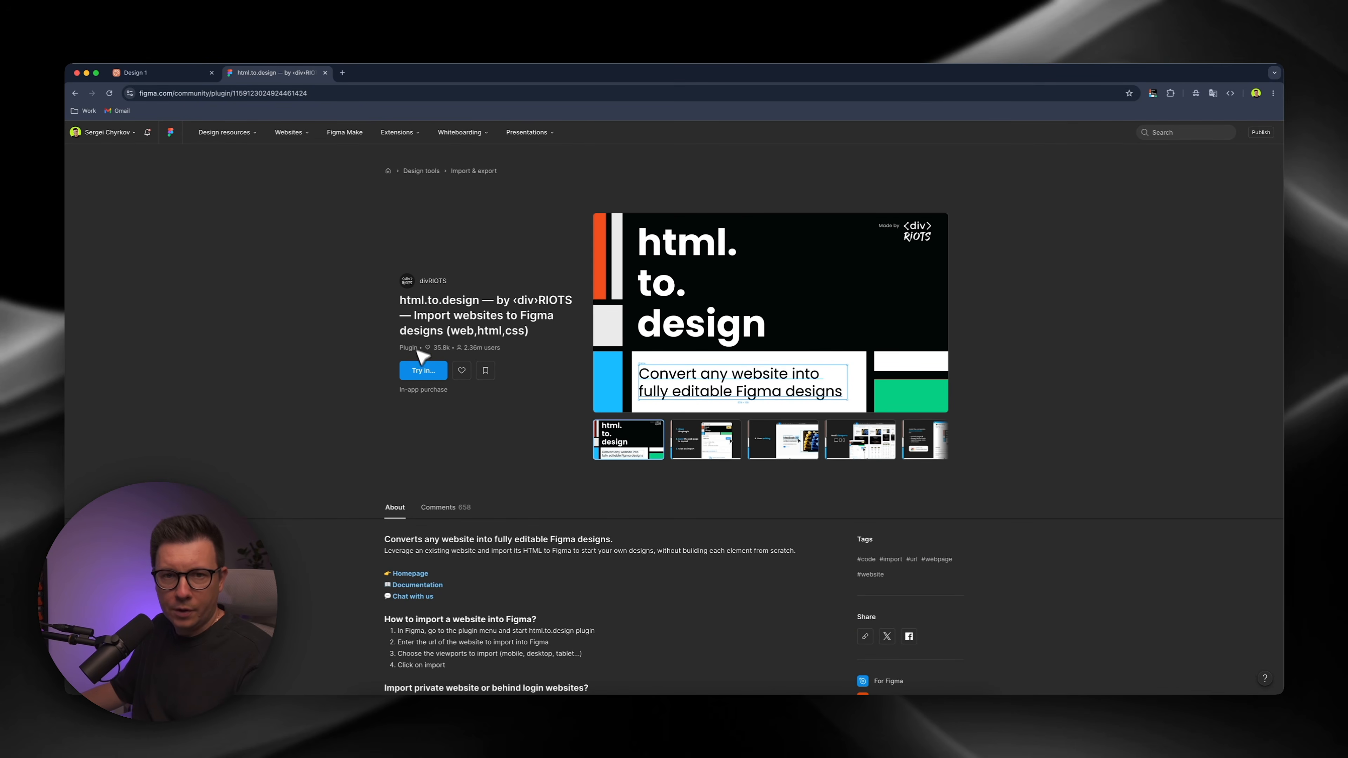
- Return to the html.to.design website and open the MCP import method page in its docs
click(75, 93)
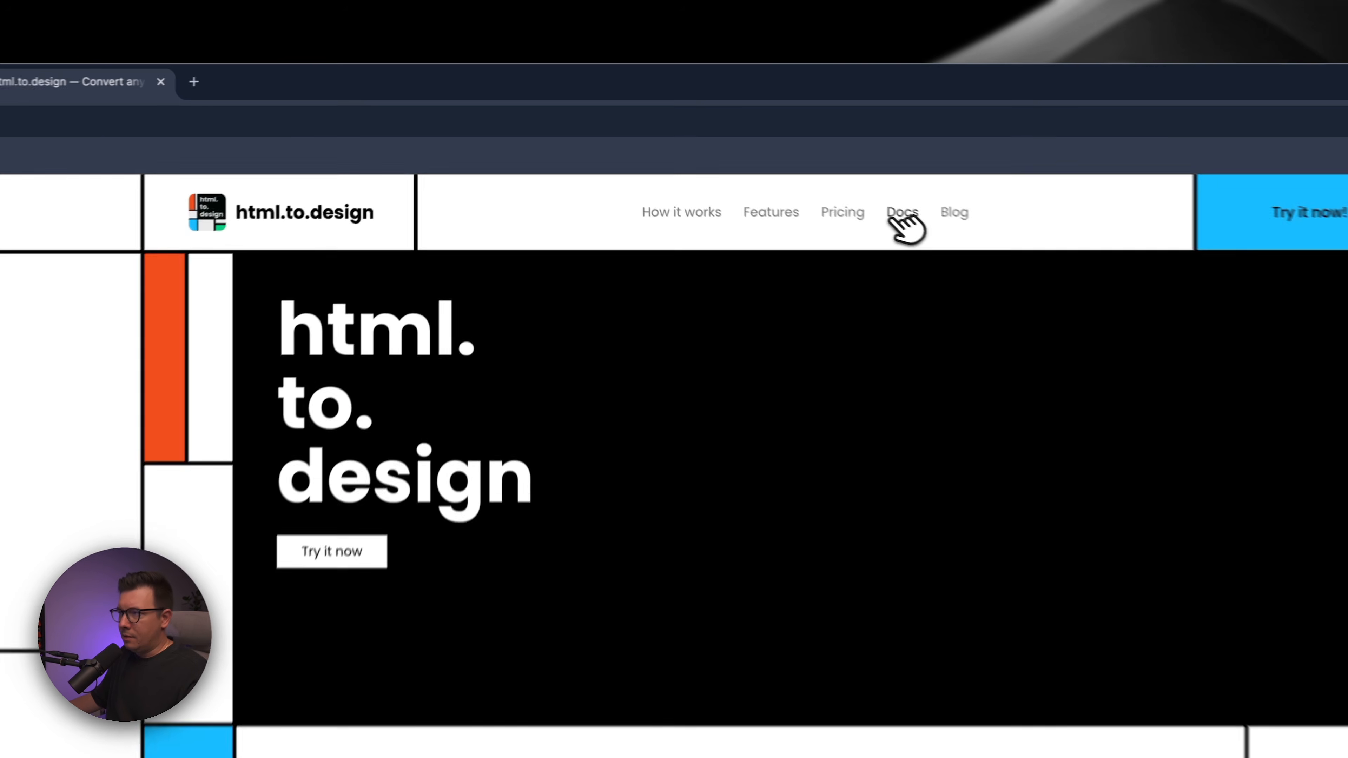
click(926, 222)
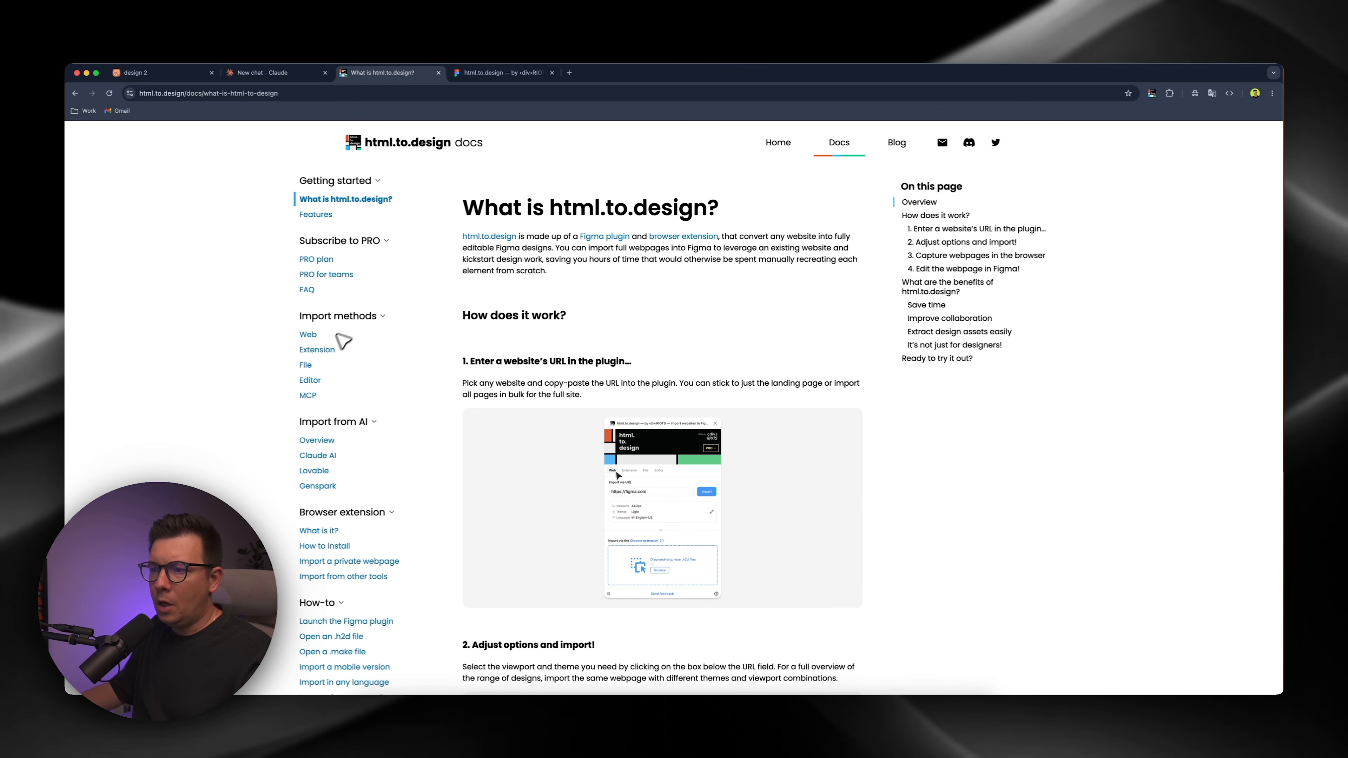
click(308, 396)
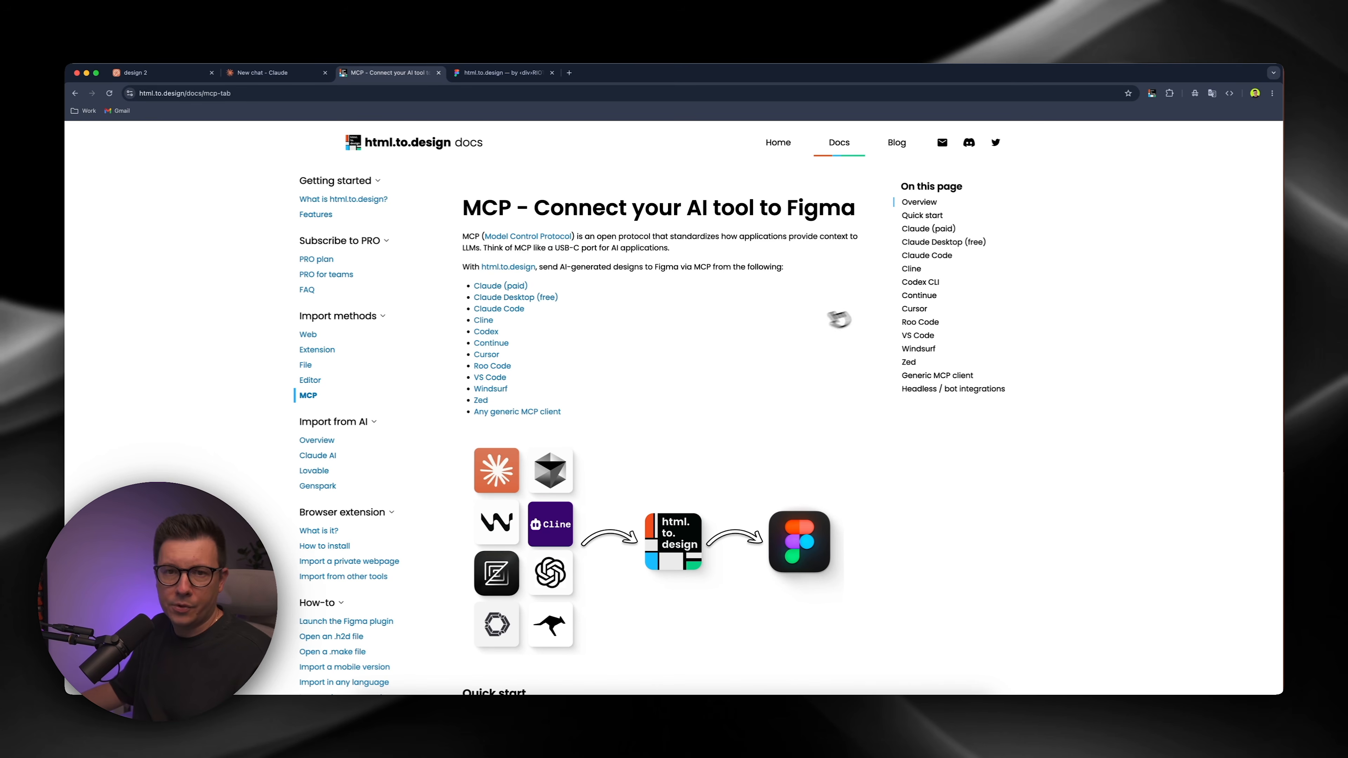
- Review the MCP overview and read the setup instructions for Claude (paid)
scroll(804, 269, down, 3)
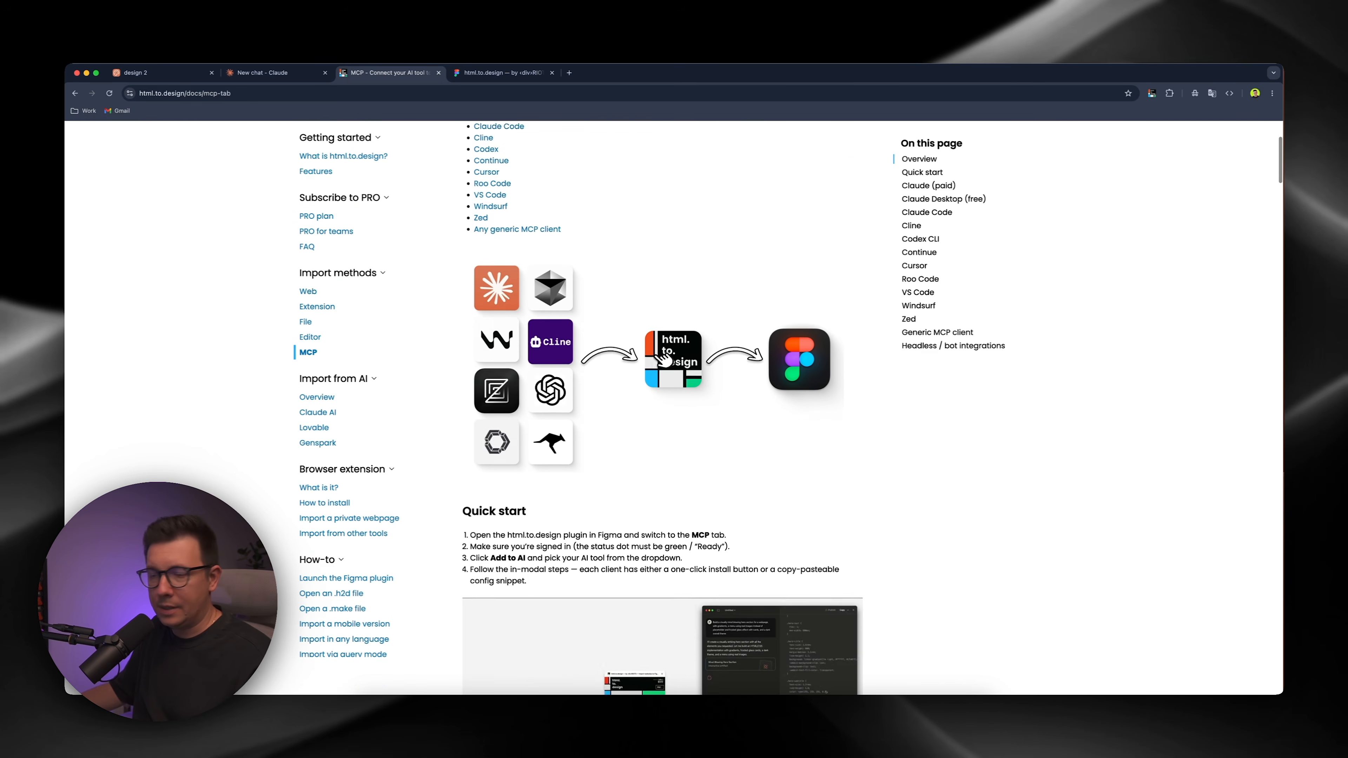
scroll(674, 319, up, 3)
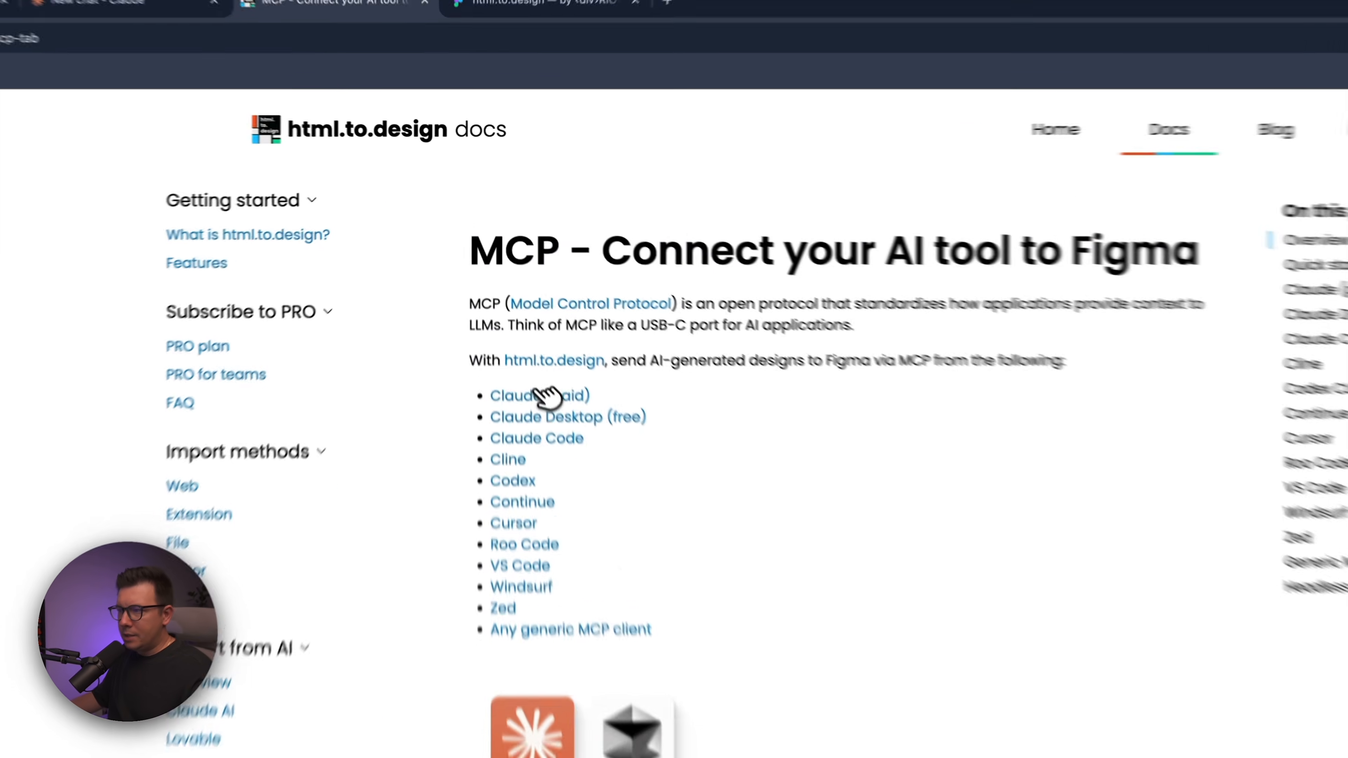
click(504, 286)
scroll(775, 467, down, 3)
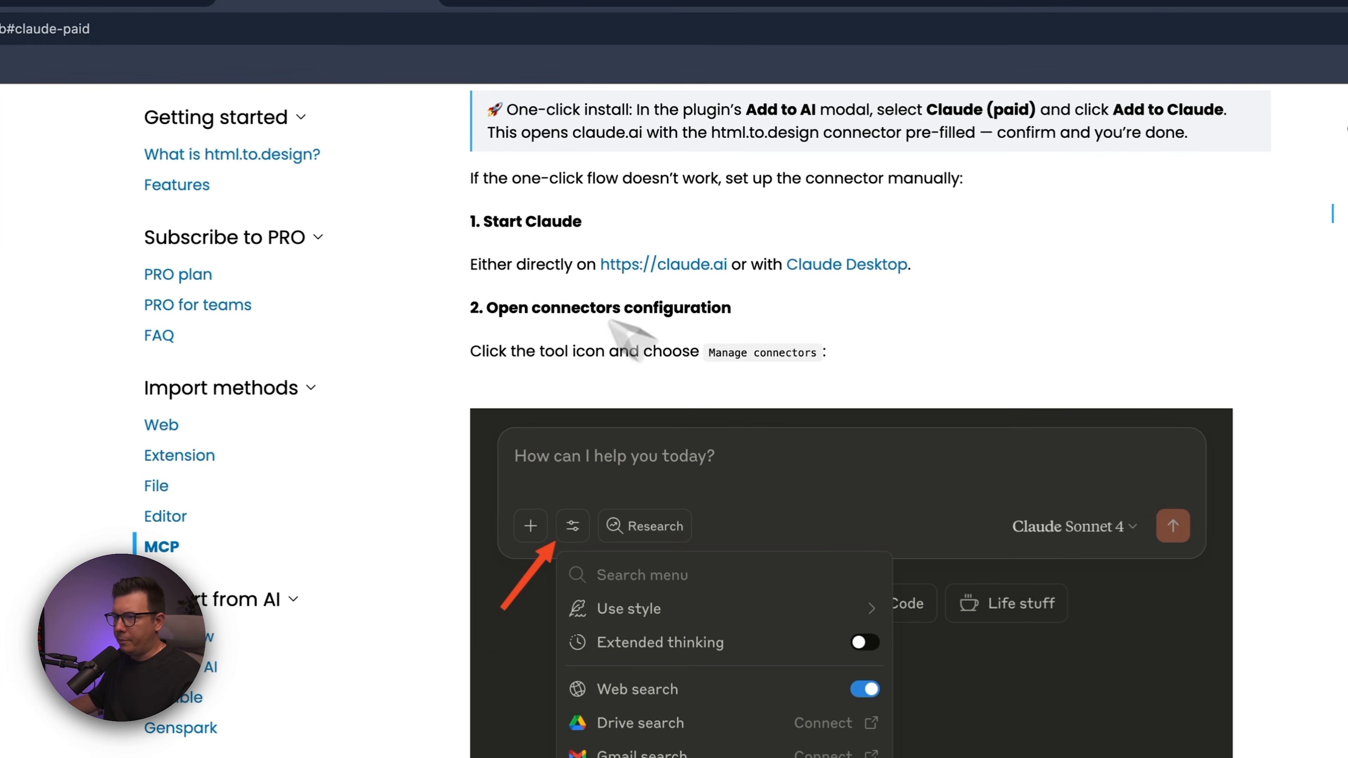
- Read the manual Claude (paid) connector setup in the docs, from opening the connectors configuration to verifying the connector
scroll(743, 404, down, 8)
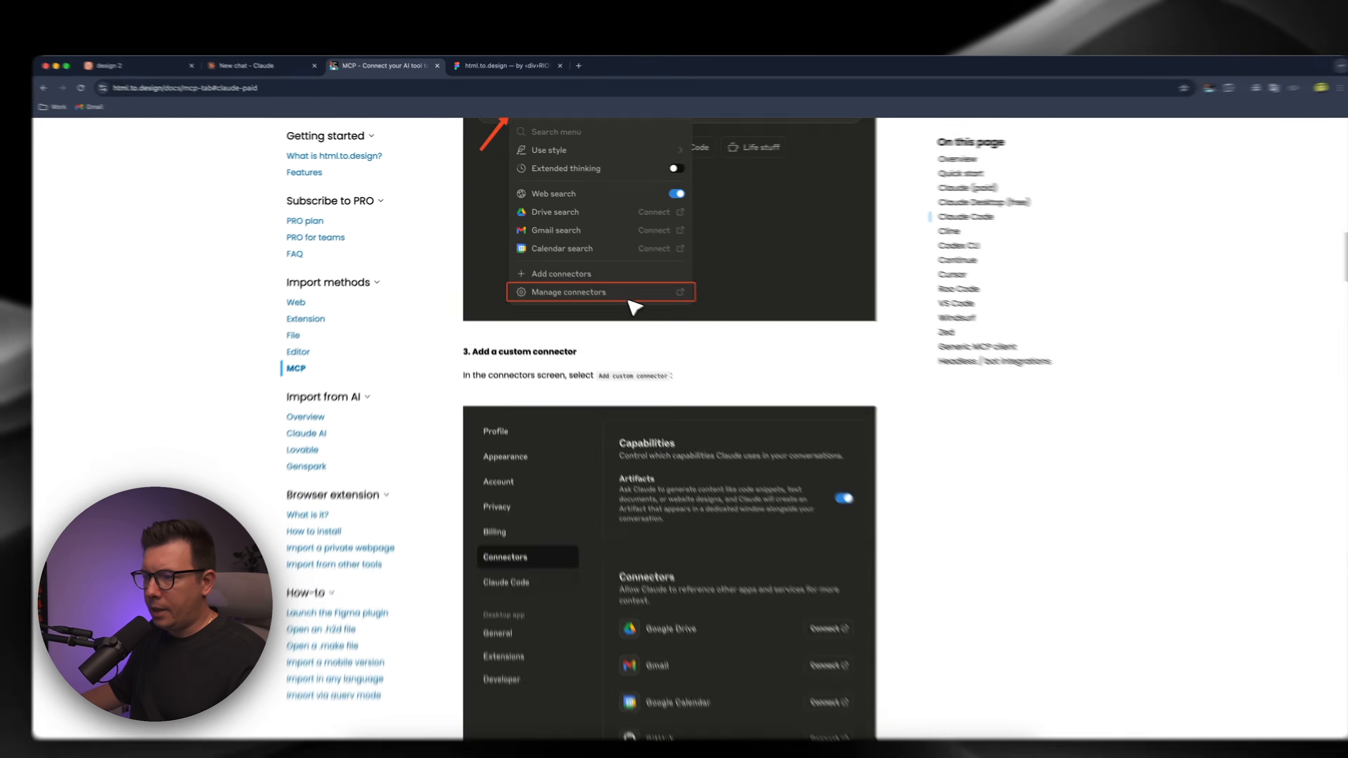
scroll(634, 307, down, 8)
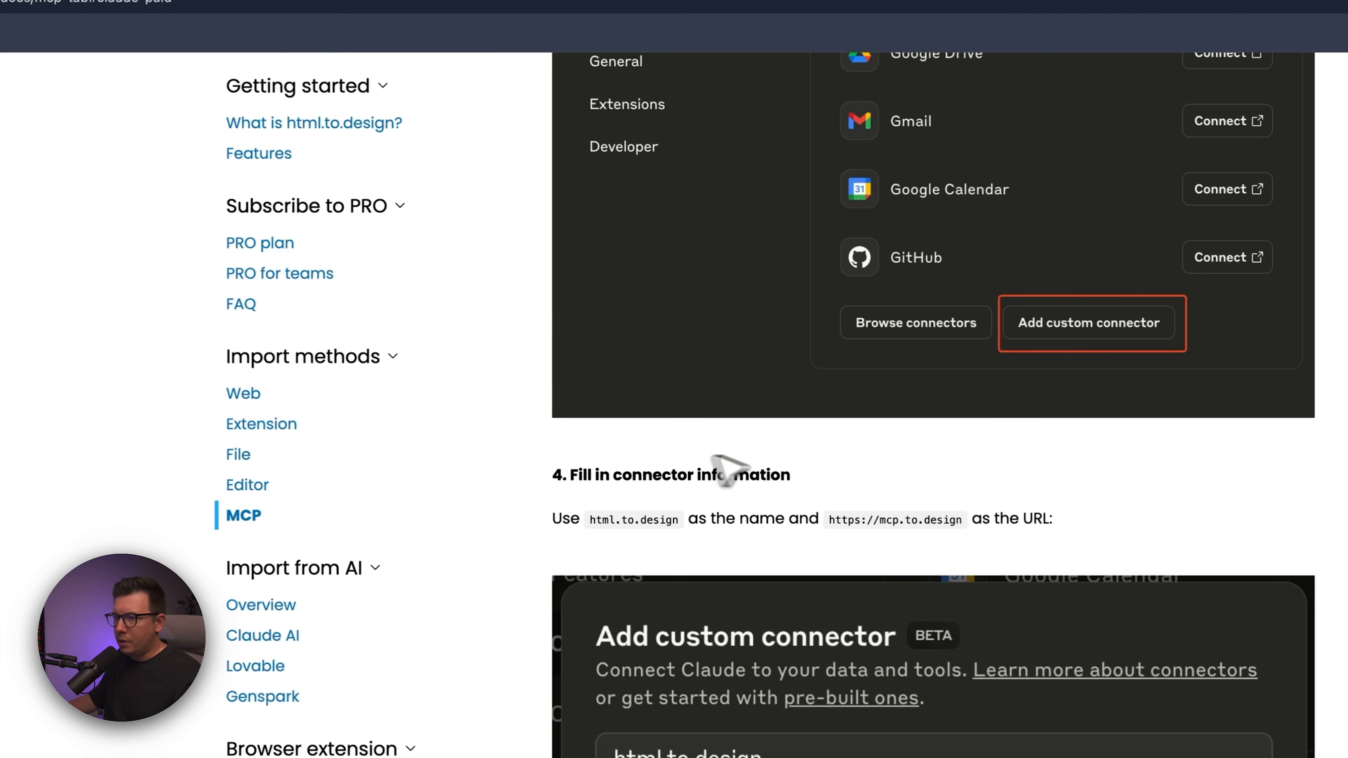
scroll(573, 324, up, 5)
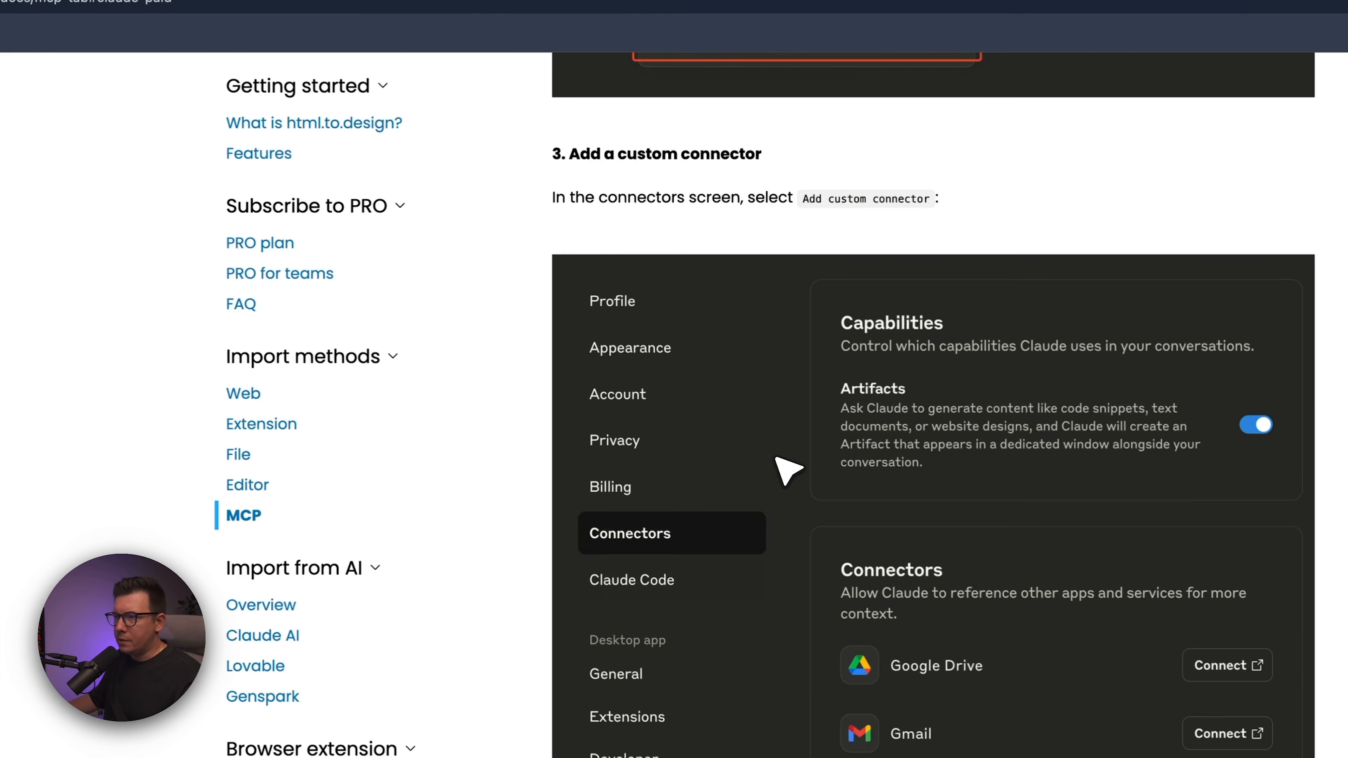
scroll(788, 470, up, 8)
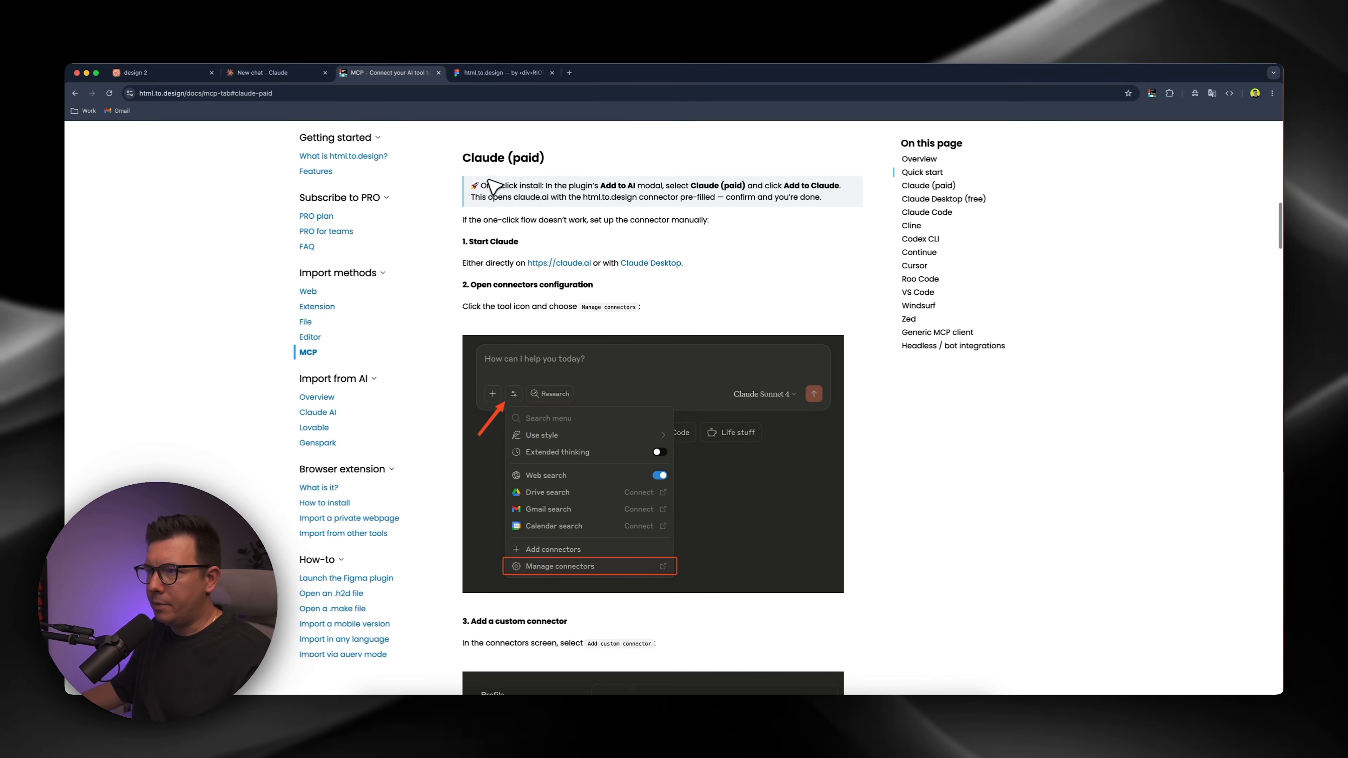
scroll(534, 379, down, 12)
scroll(533, 378, down, 7)
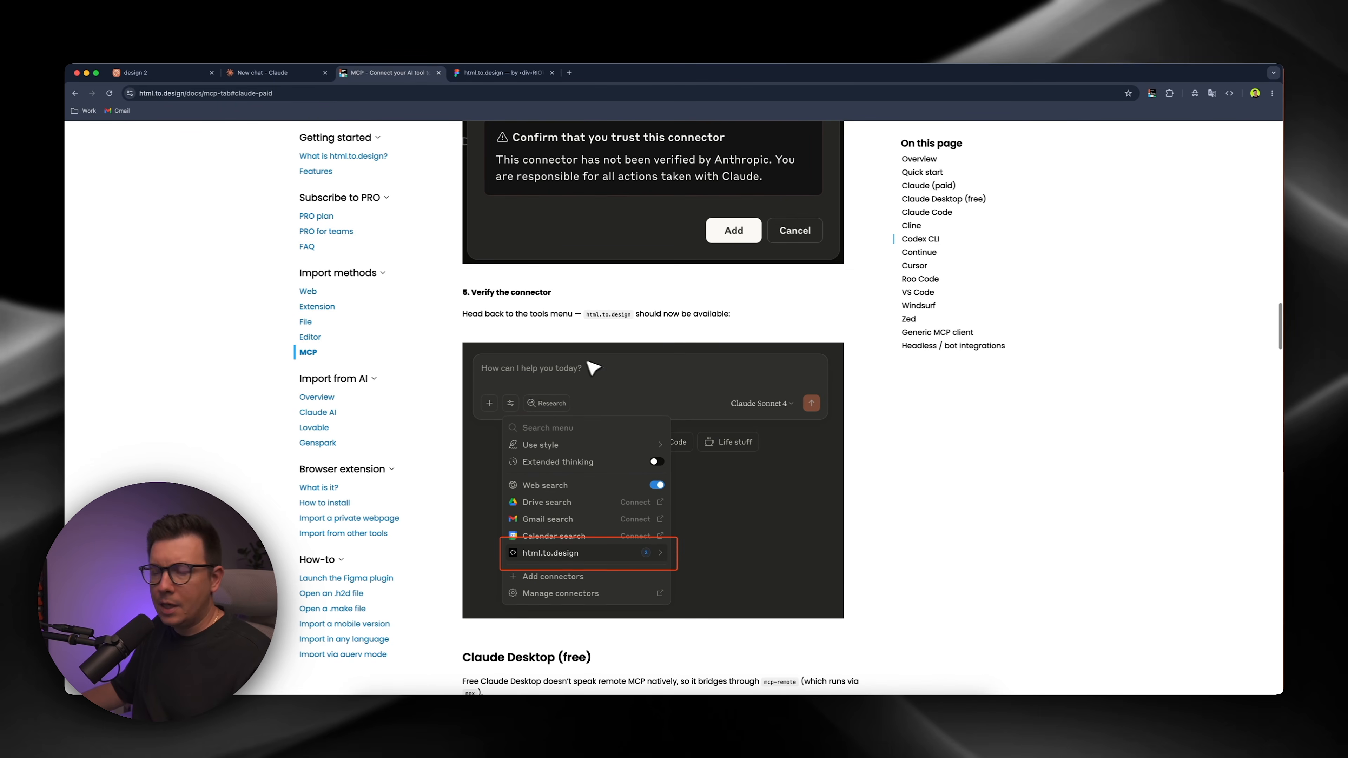
scroll(611, 368, down, 9)
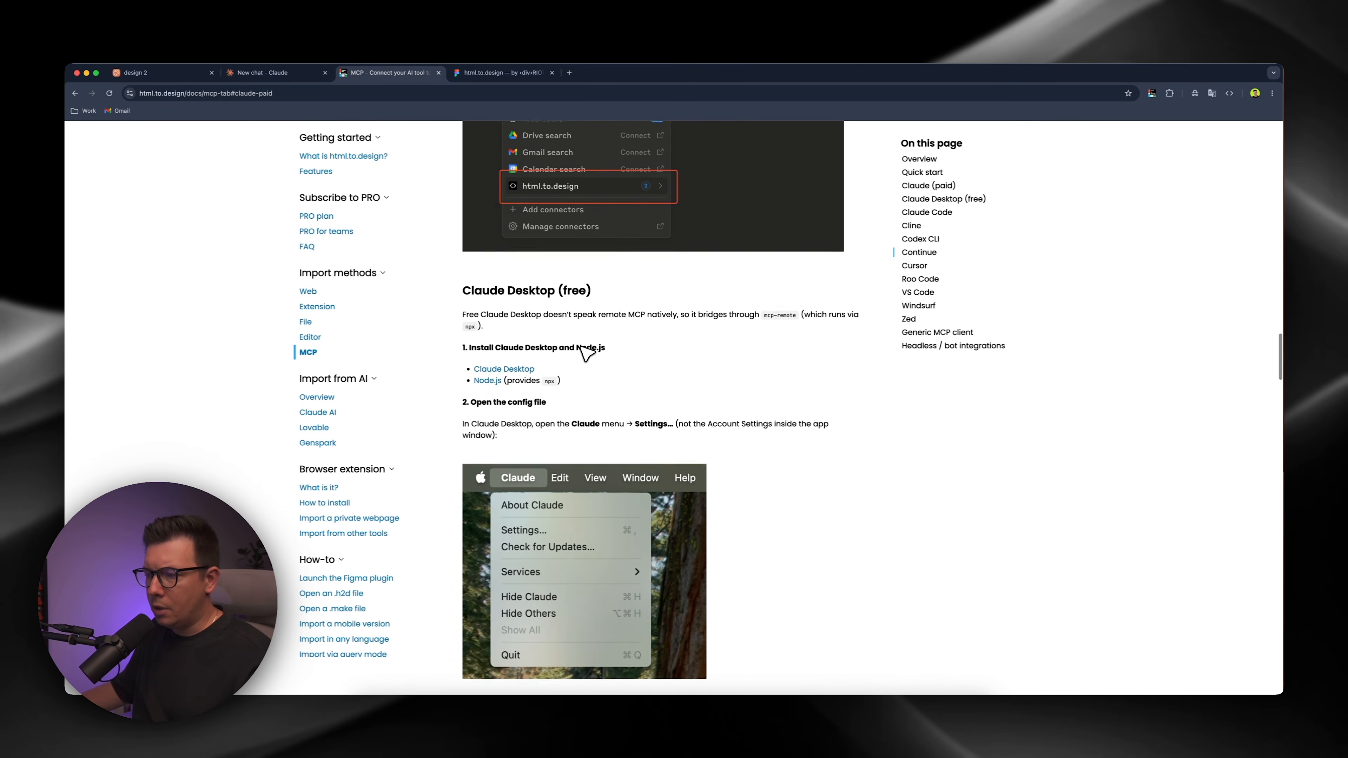
scroll(674, 345, up, 14)
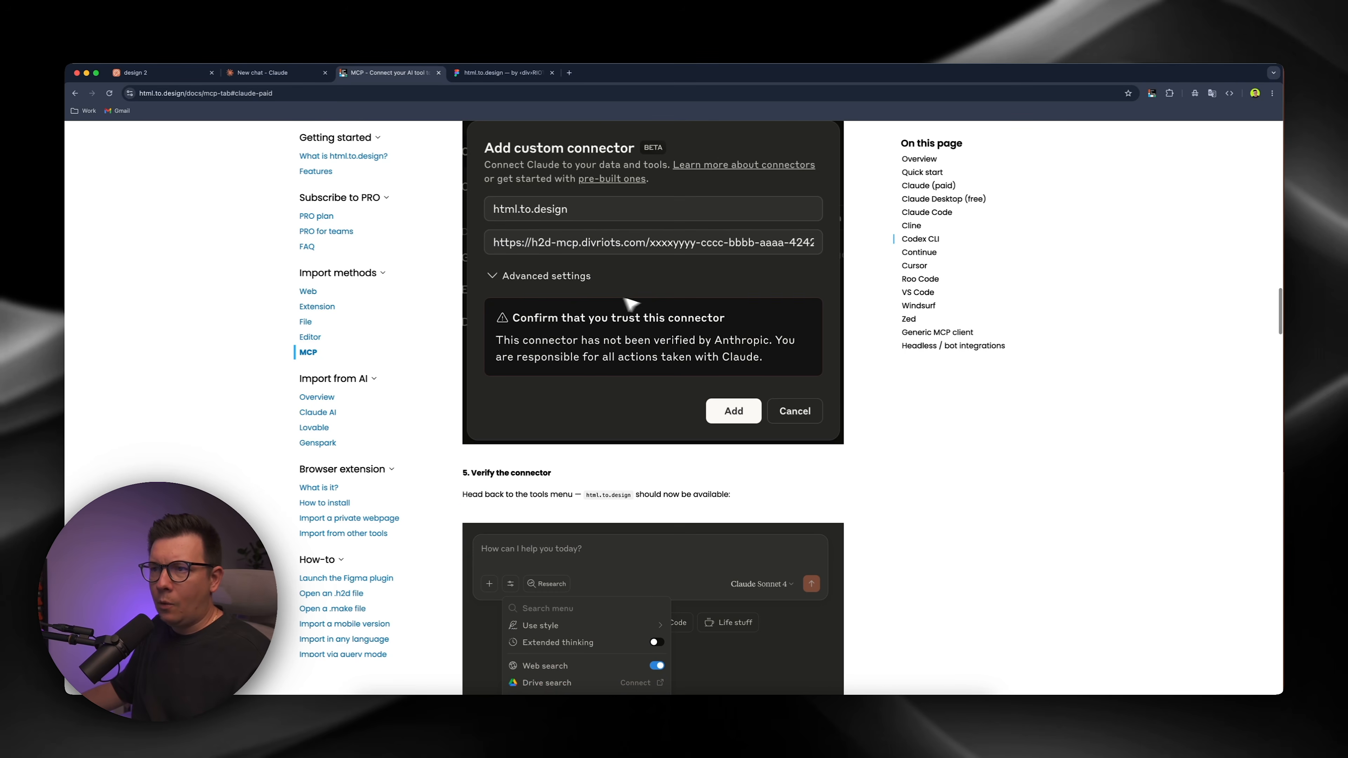
scroll(581, 260, up, 7)
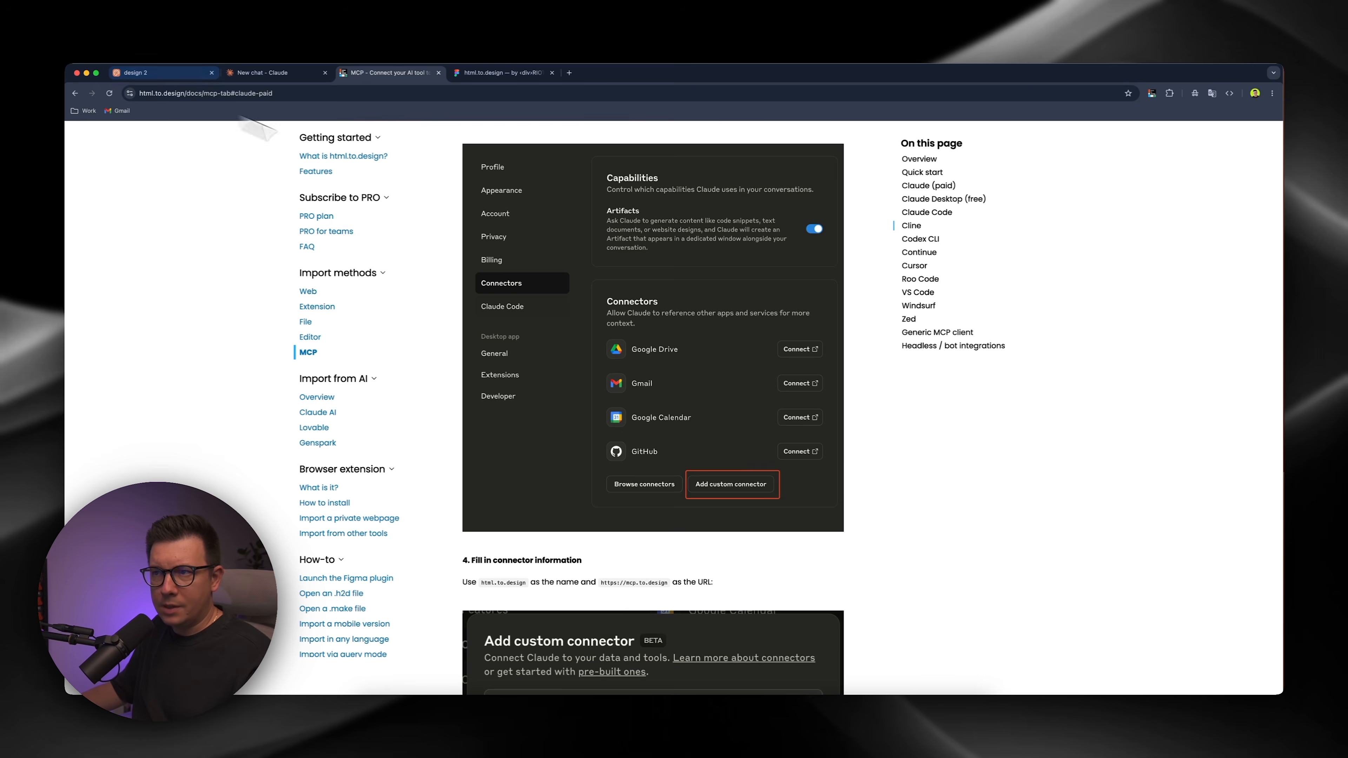
- Copy the connector name html.to.design from the docs section on filling in connector information
scroll(664, 430, up, 1)
scroll(670, 433, down, 5)
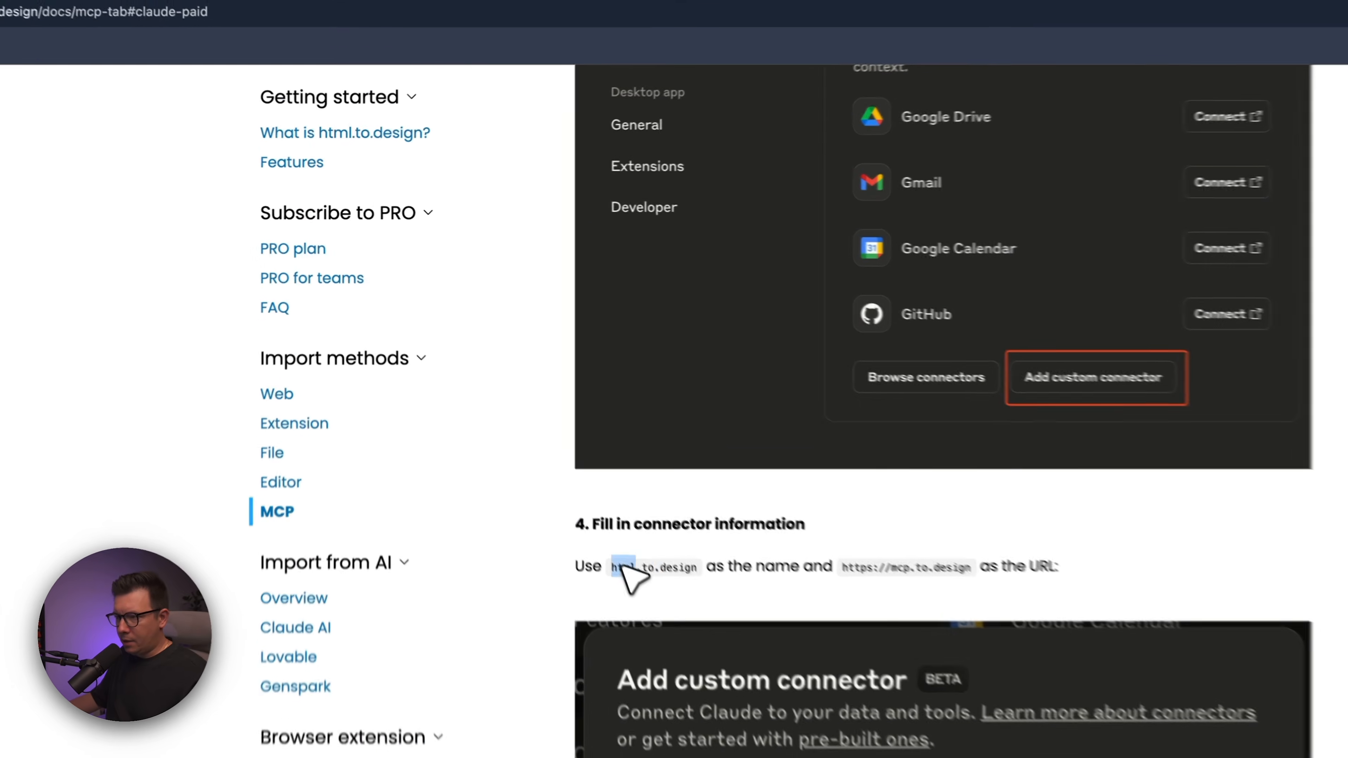
drag(483, 380, 533, 382)
key(super+c)
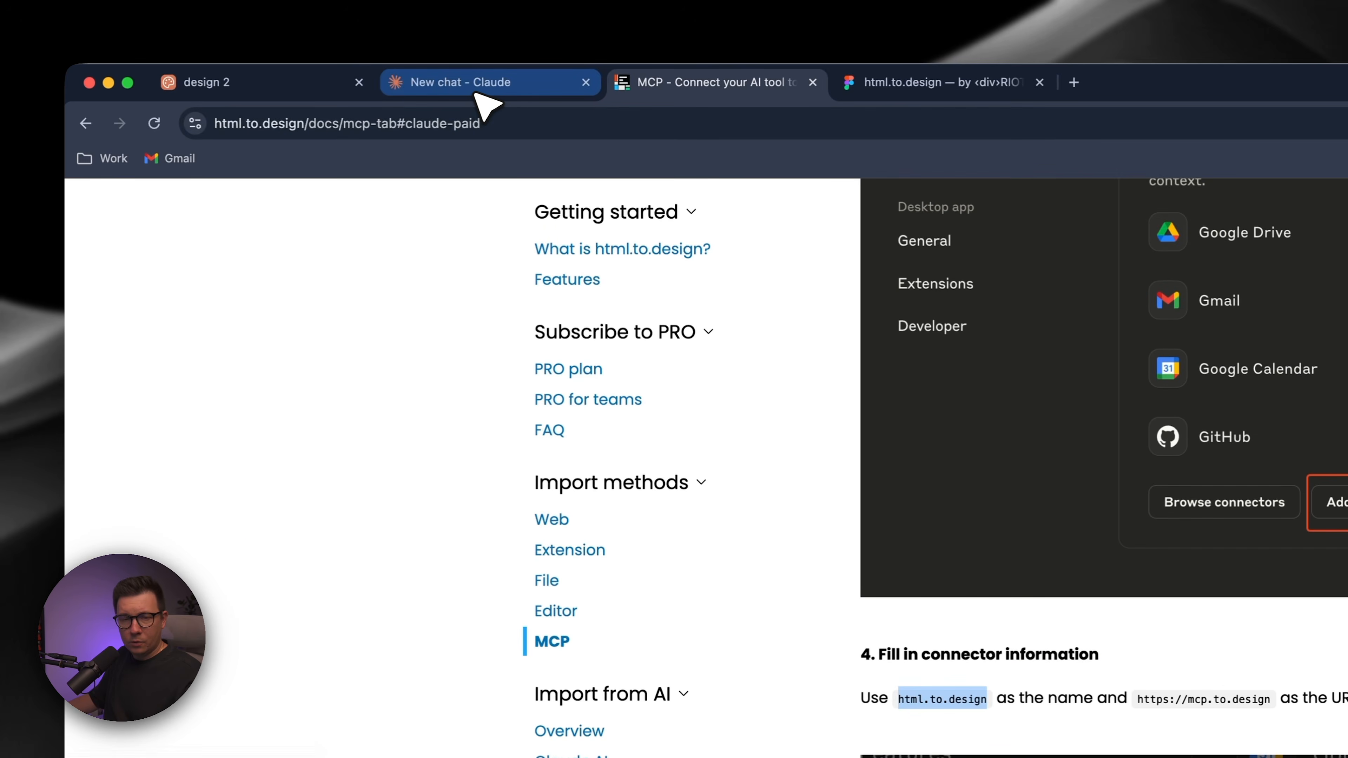
- Switch to Claude, start a new custom connector from the Customize settings and name it html.to.design
click(413, 59)
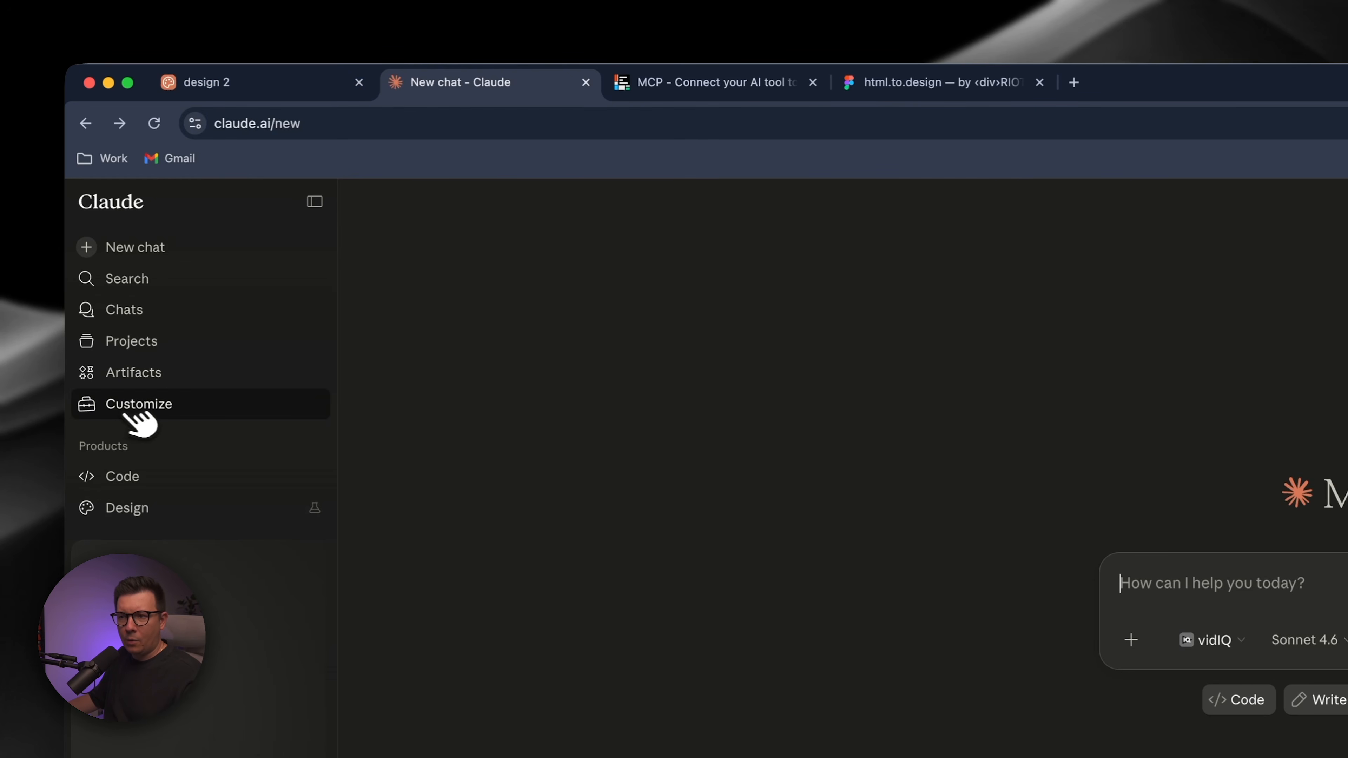
click(151, 410)
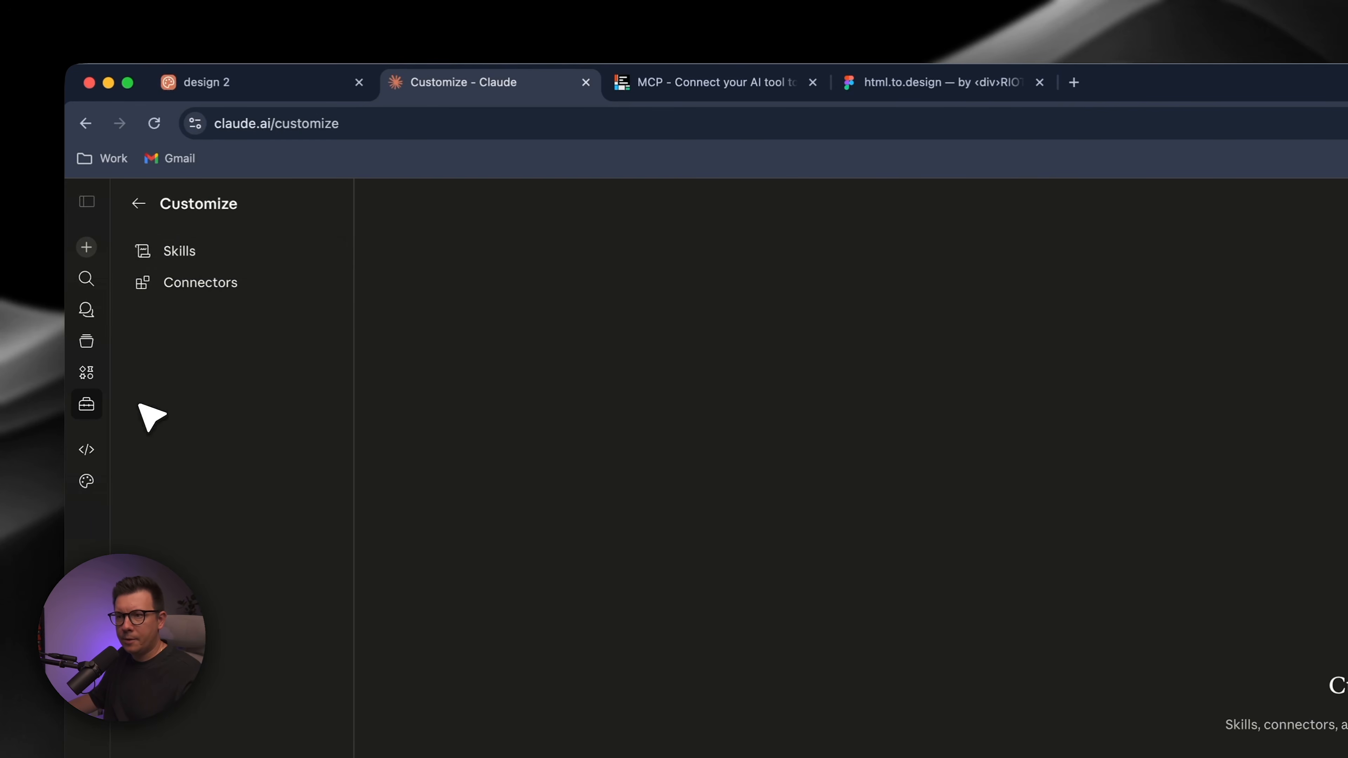
click(201, 286)
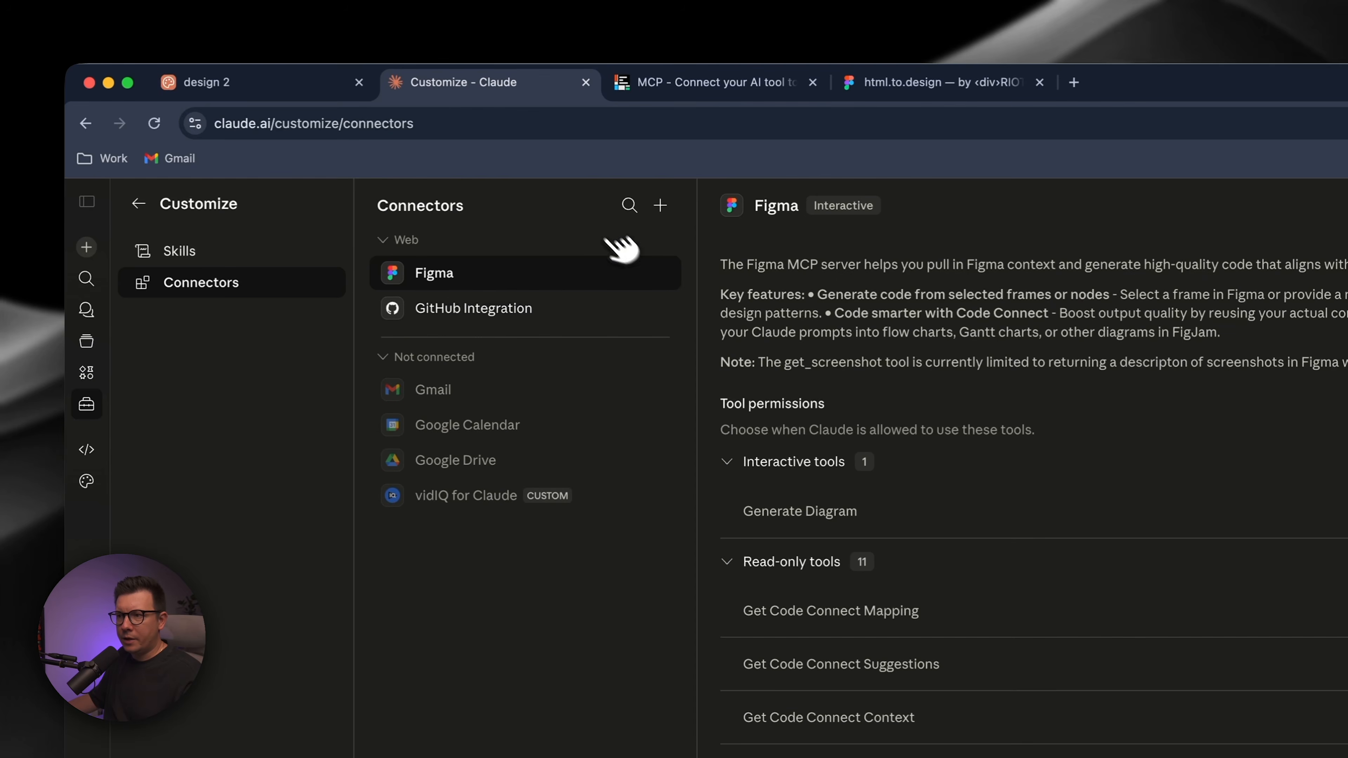
click(669, 208)
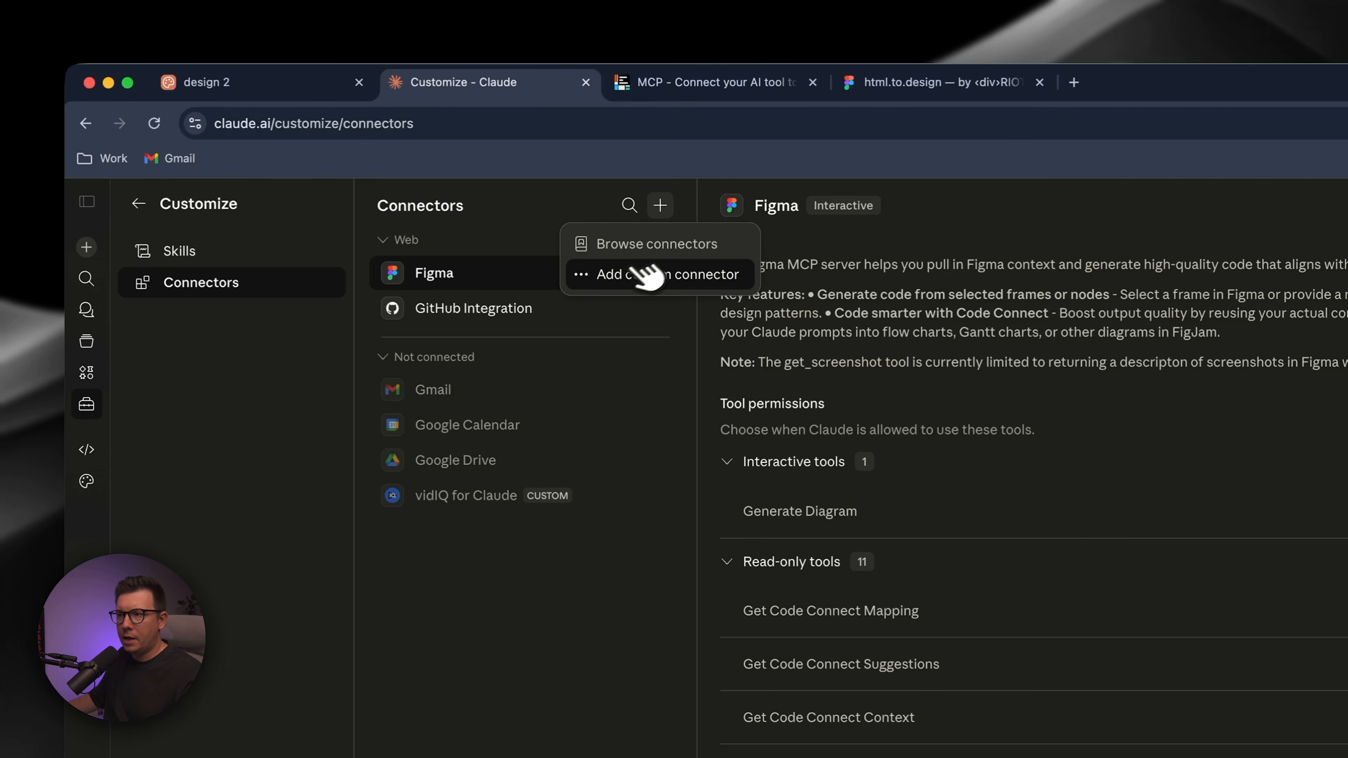
click(654, 275)
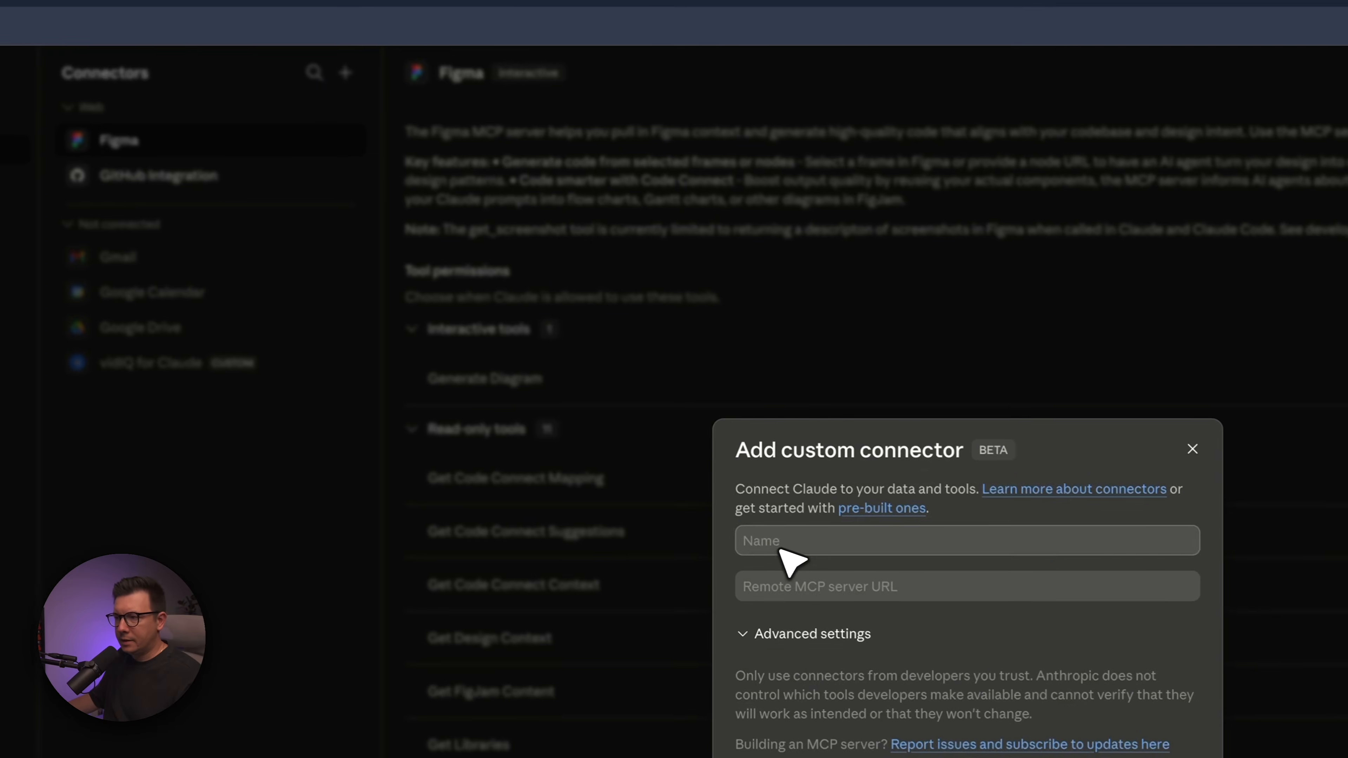
click(915, 603)
key(super+v)
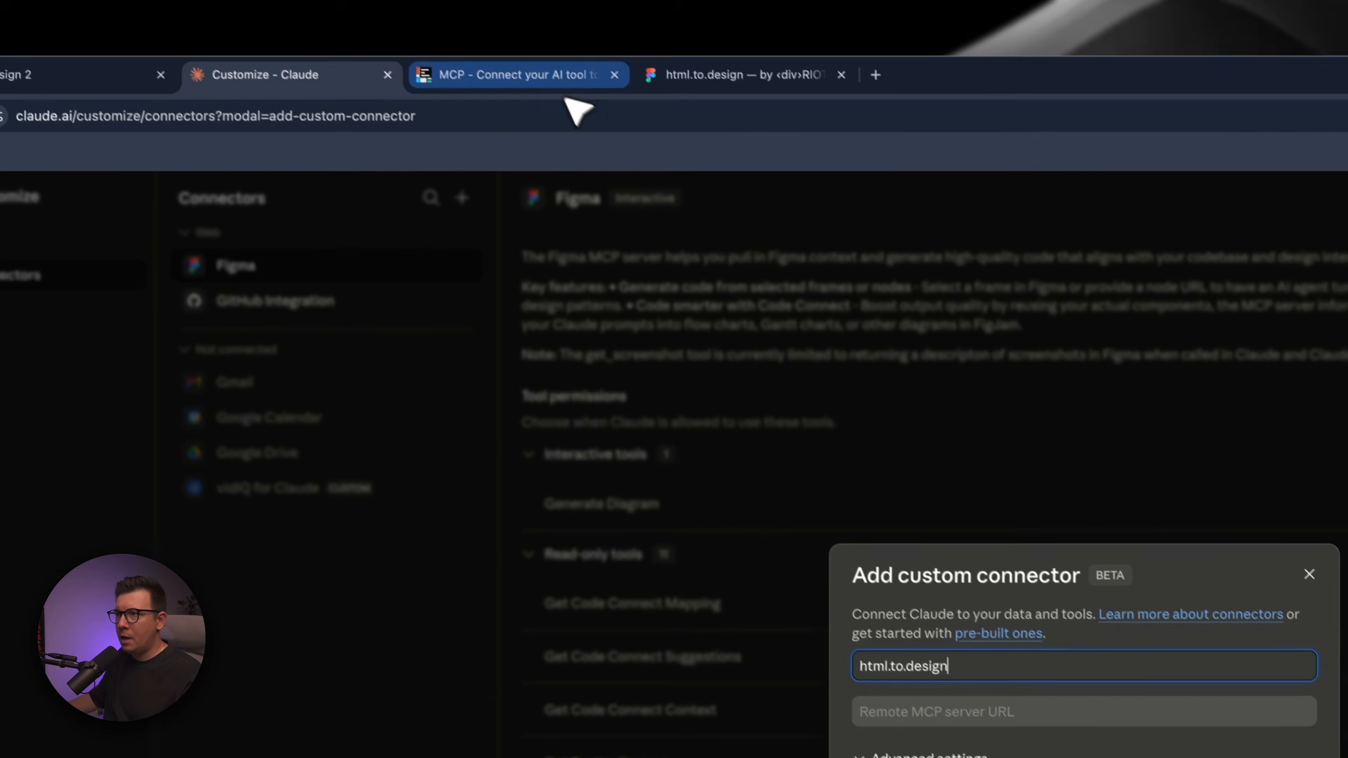
click(557, 96)
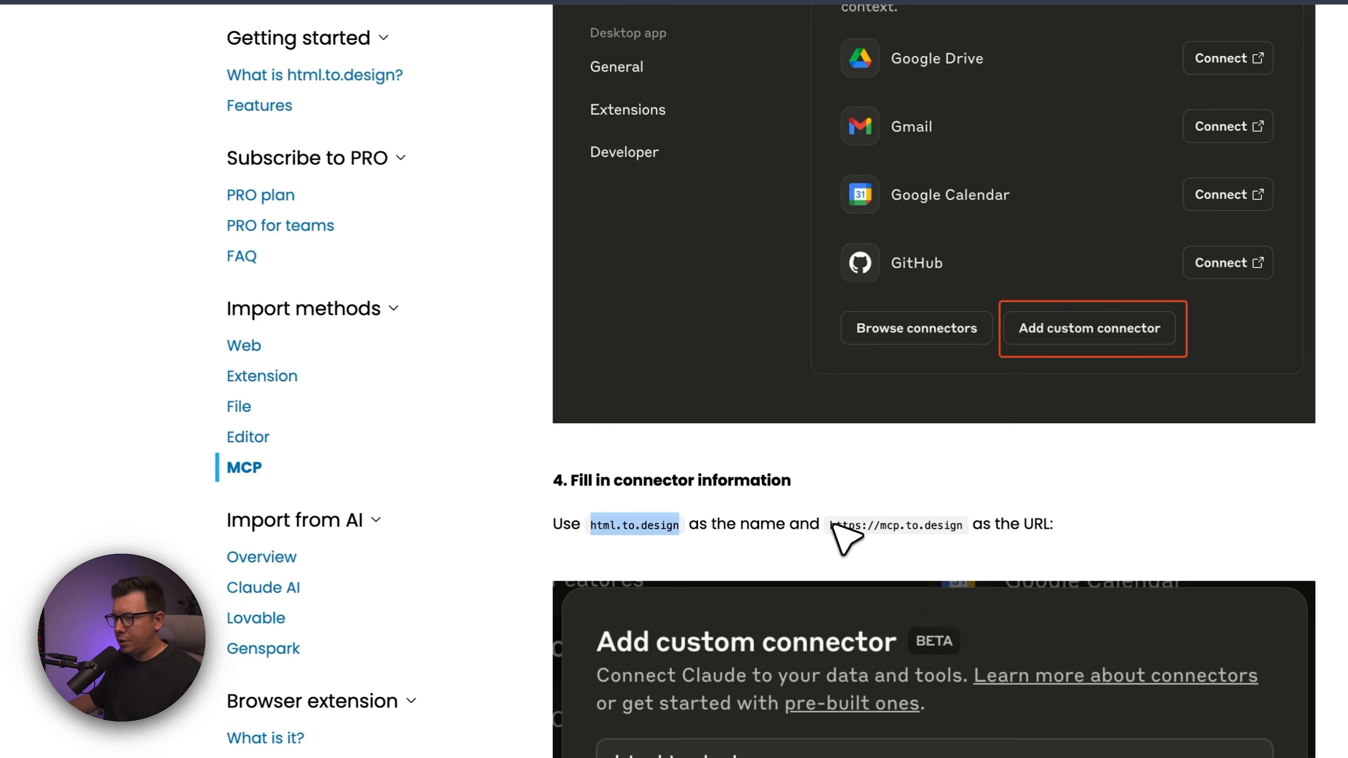
drag(830, 523, 962, 527)
key(super+c)
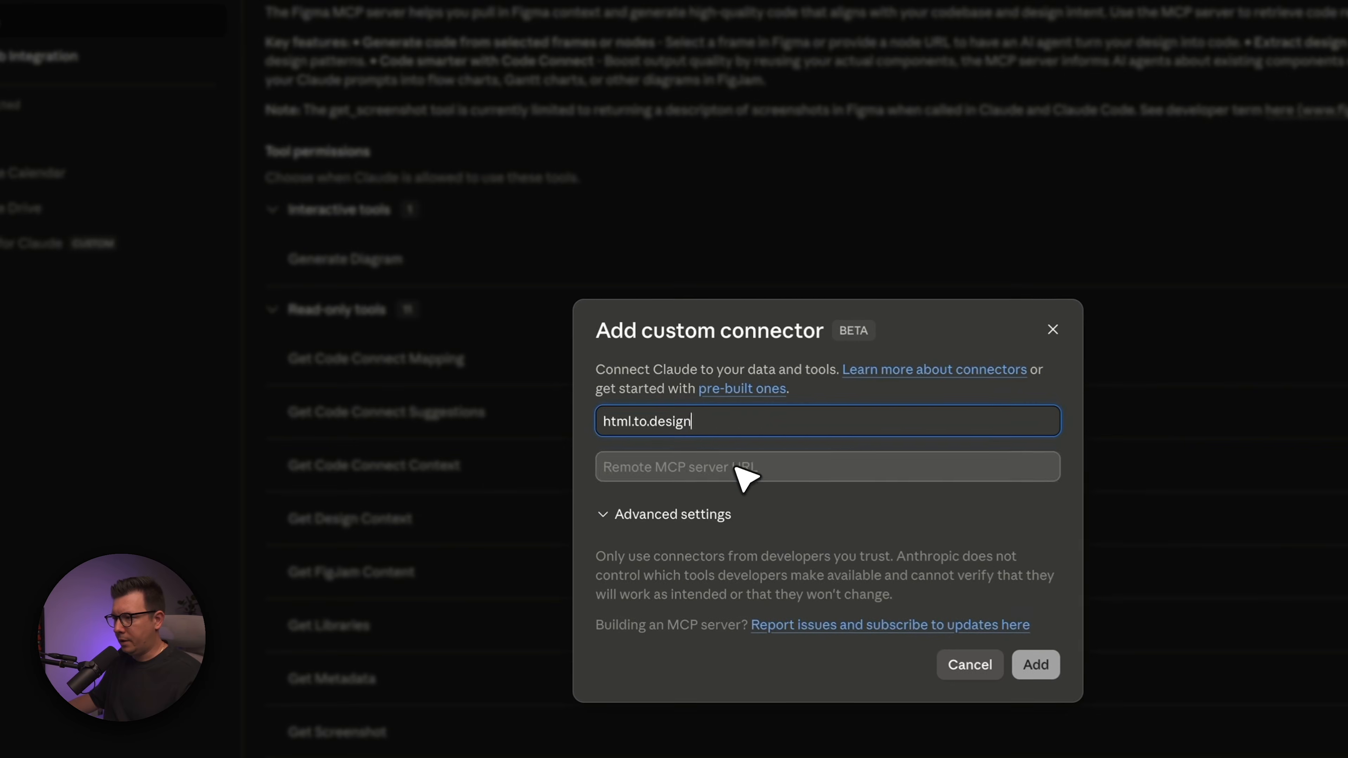
click(1192, 719)
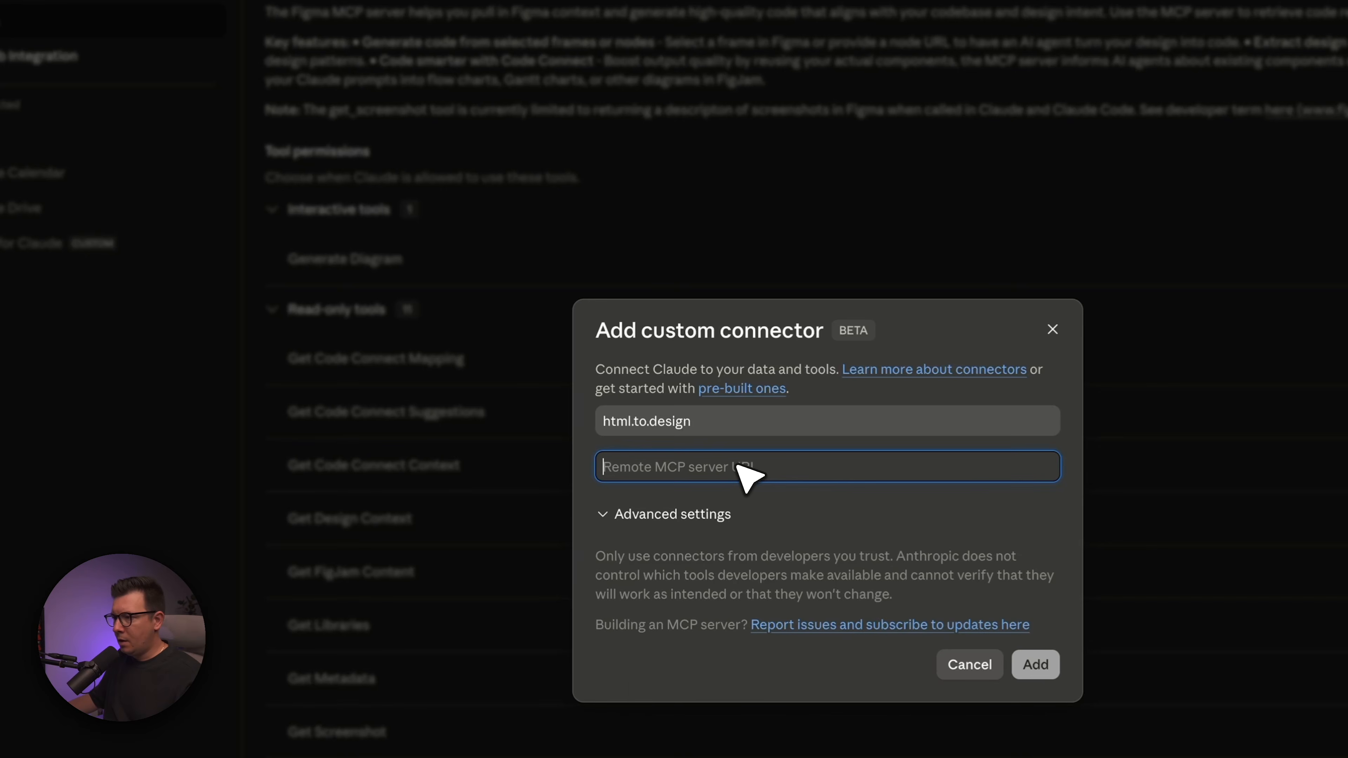
key(super+v)
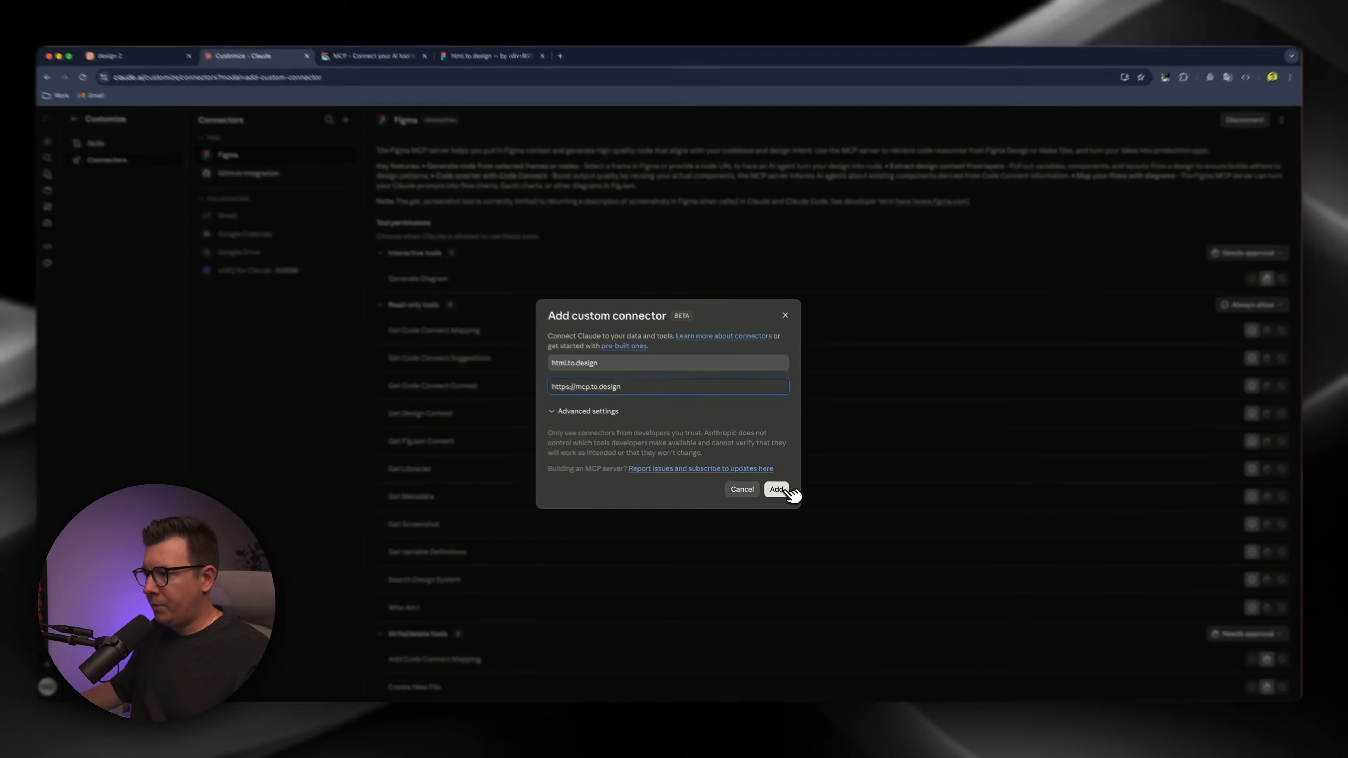
- Add the custom connector, allow html.to.design to access the account and open the connector's tool permissions
click(787, 491)
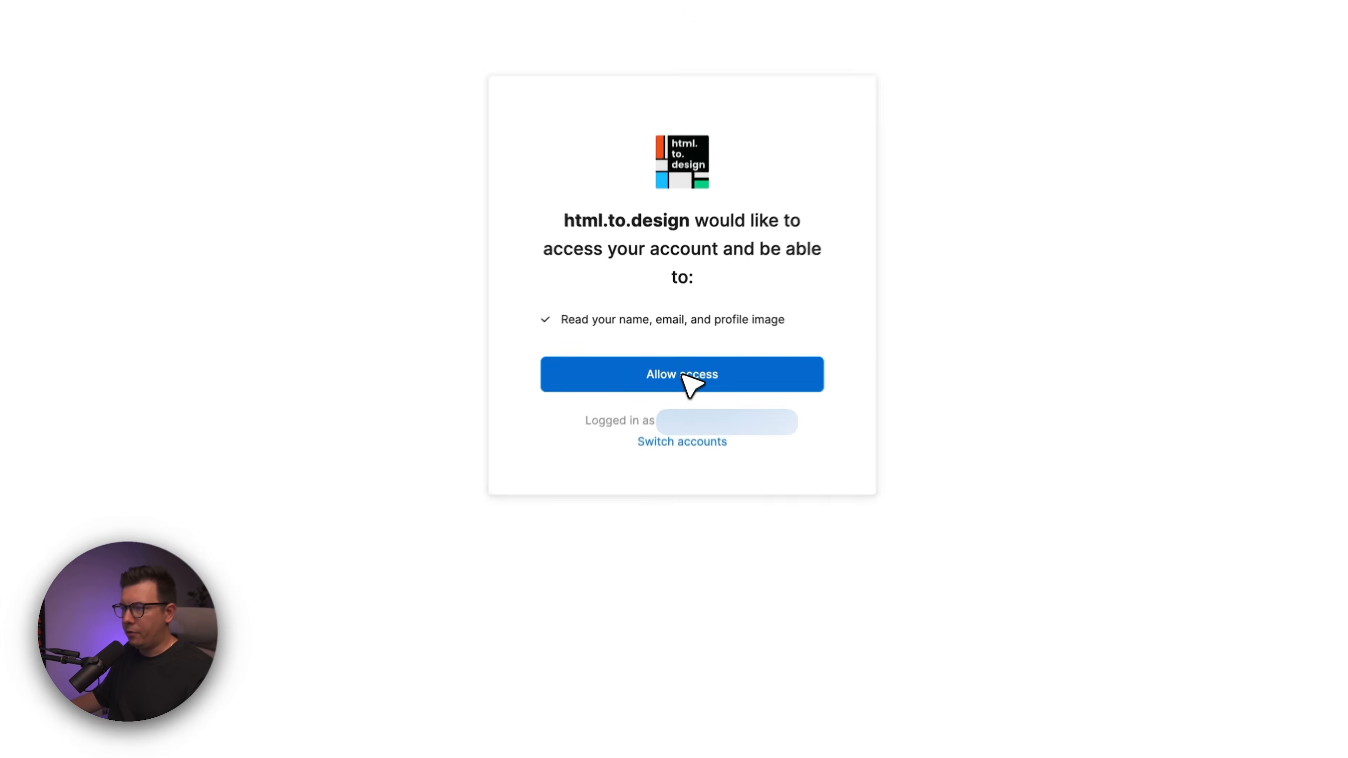
click(663, 342)
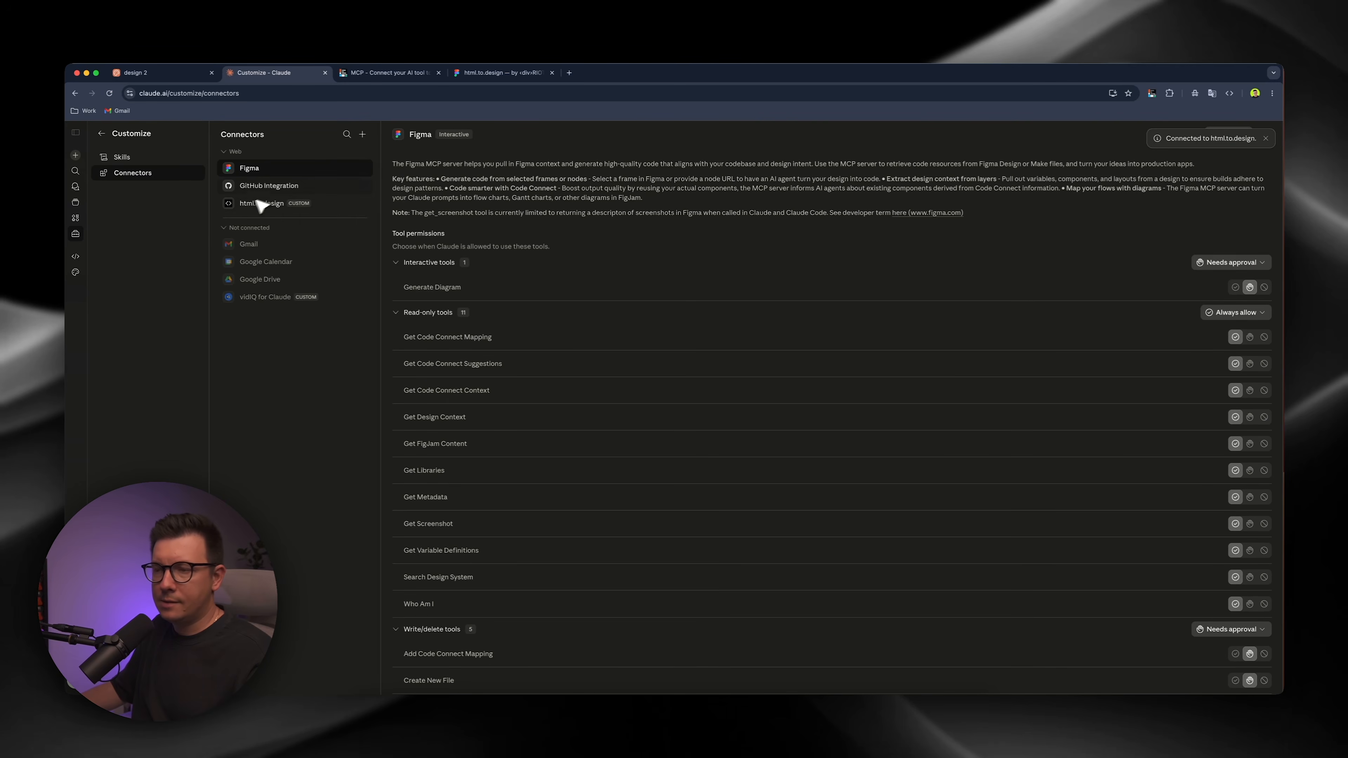
click(268, 203)
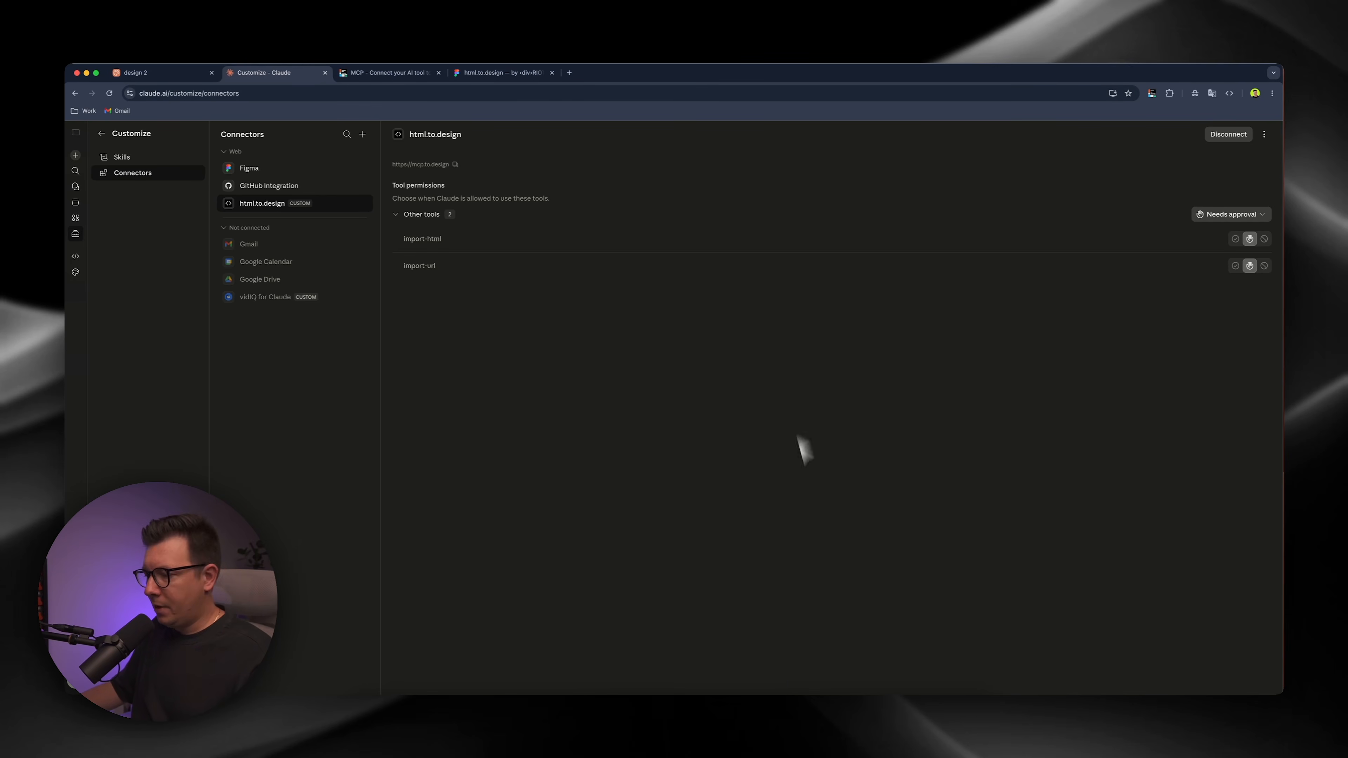
- Switch to Figma, search the actions for "htm" and launch the html.to.design plugin
click(677, 723)
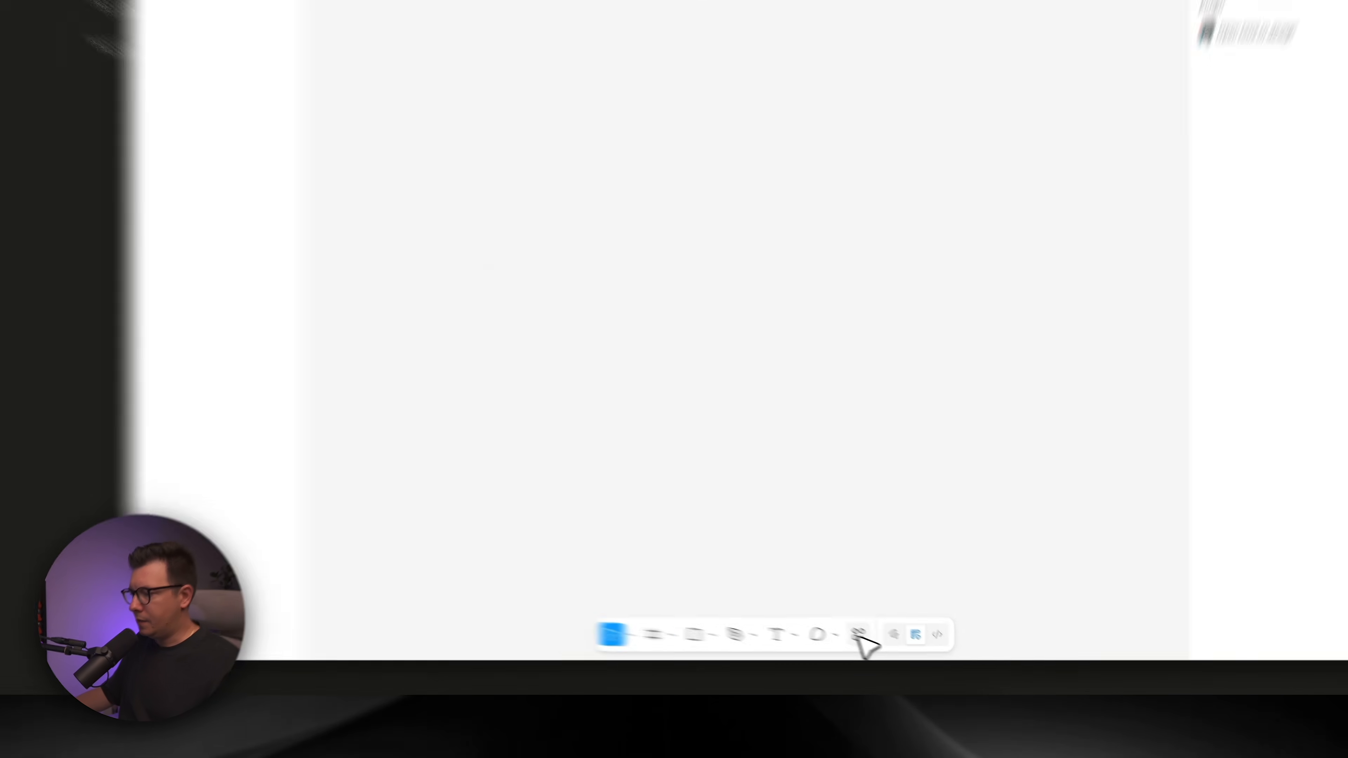
click(910, 654)
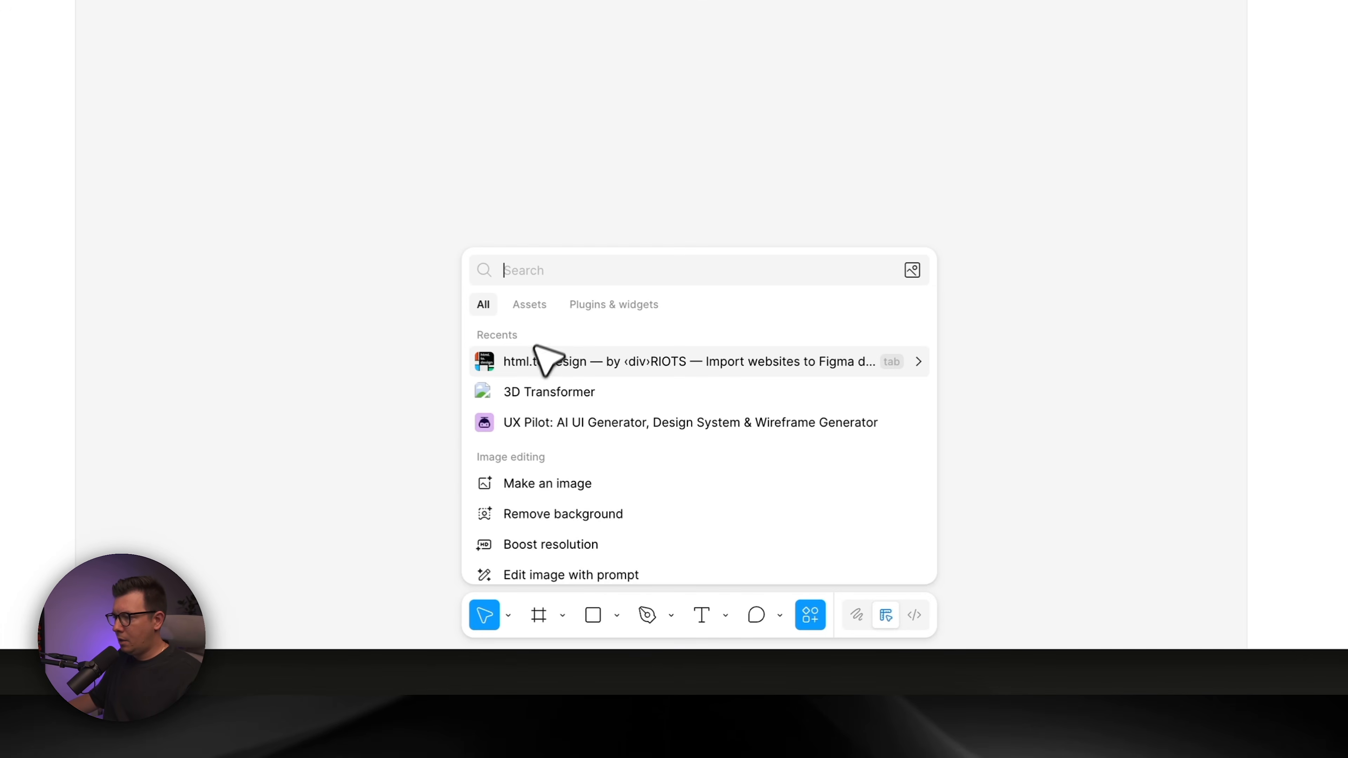
text(htm)
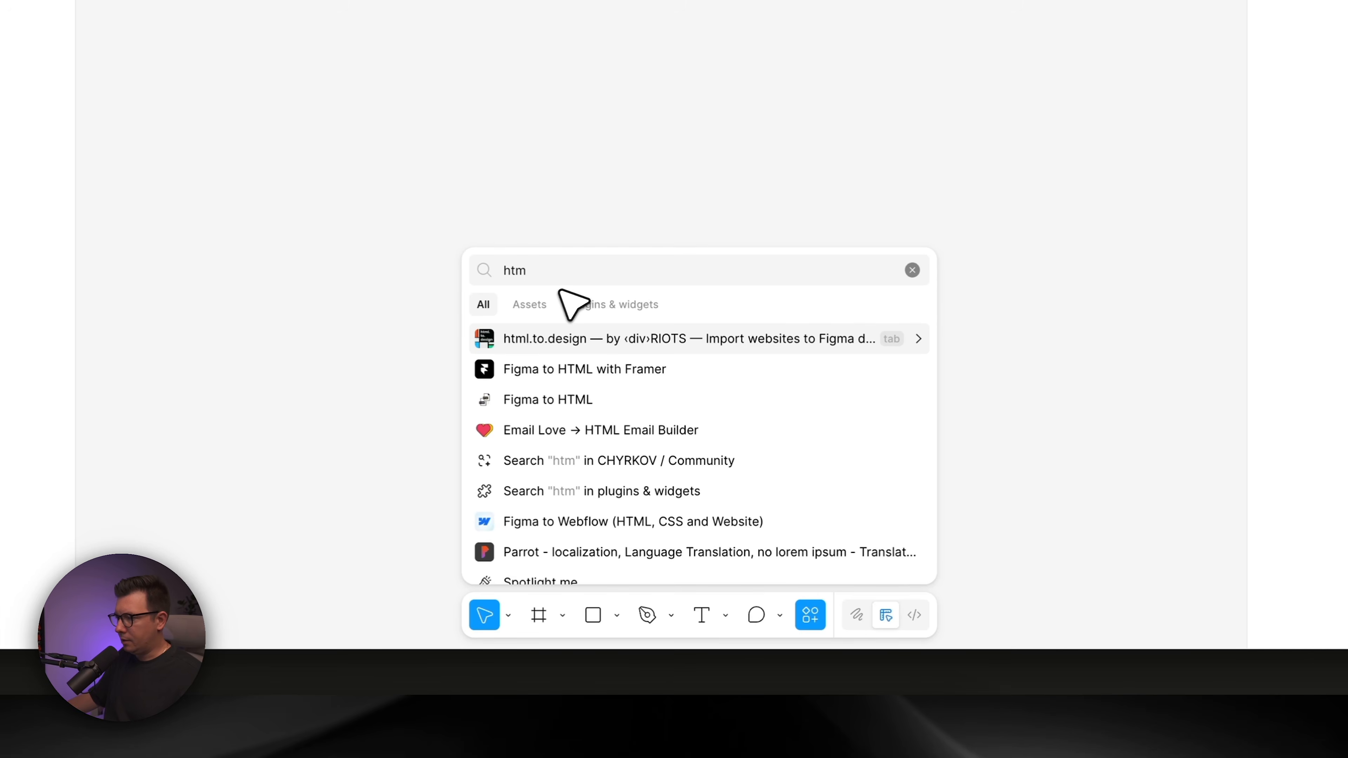
click(564, 344)
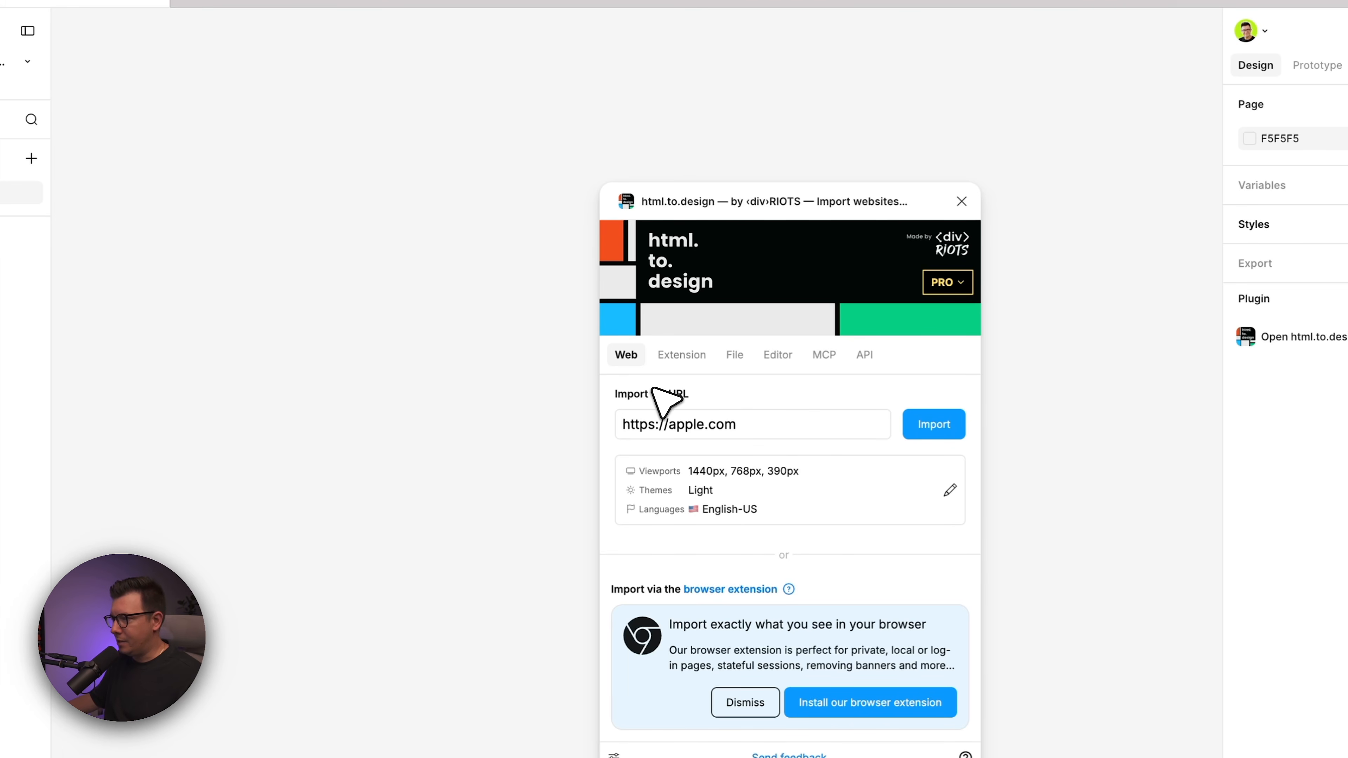
- View the plugin's Extension import method, switch it to MCP and open Add to AI
click(684, 356)
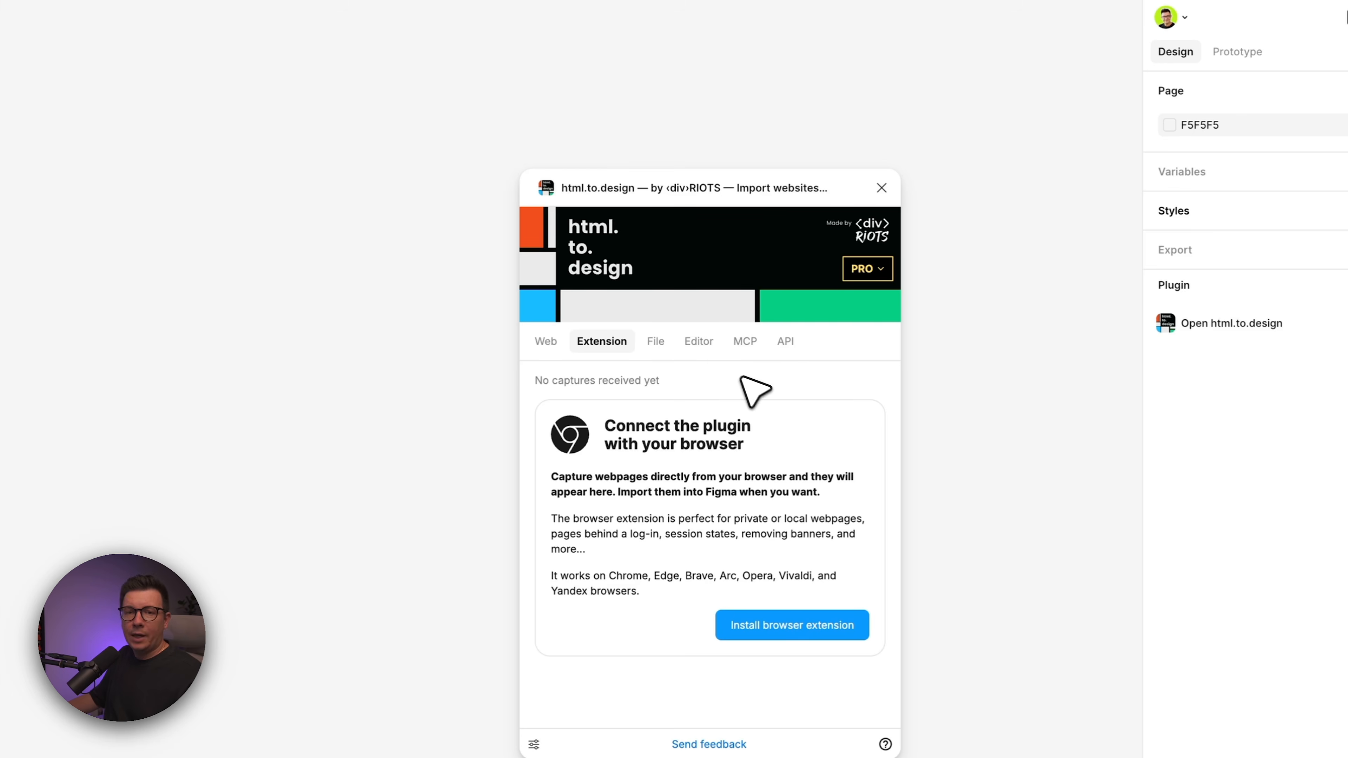
click(744, 342)
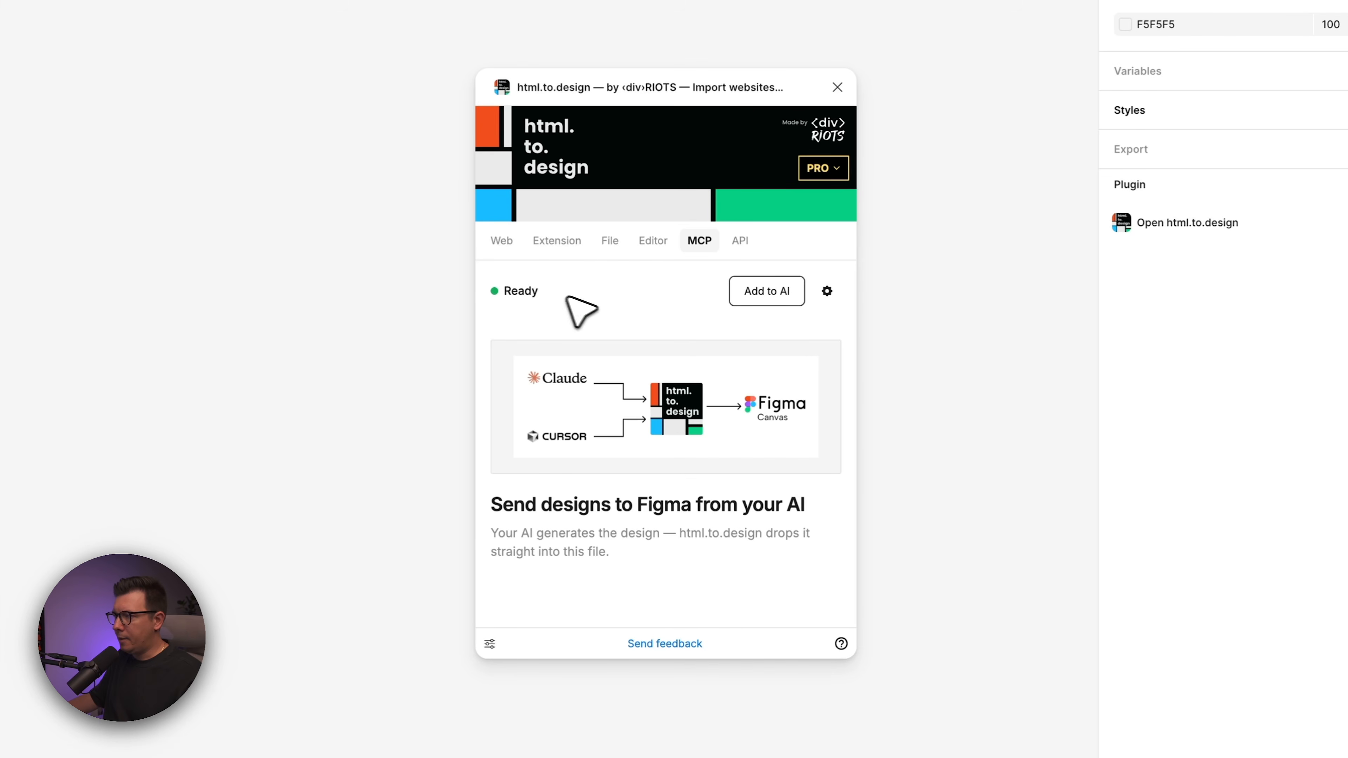
click(767, 298)
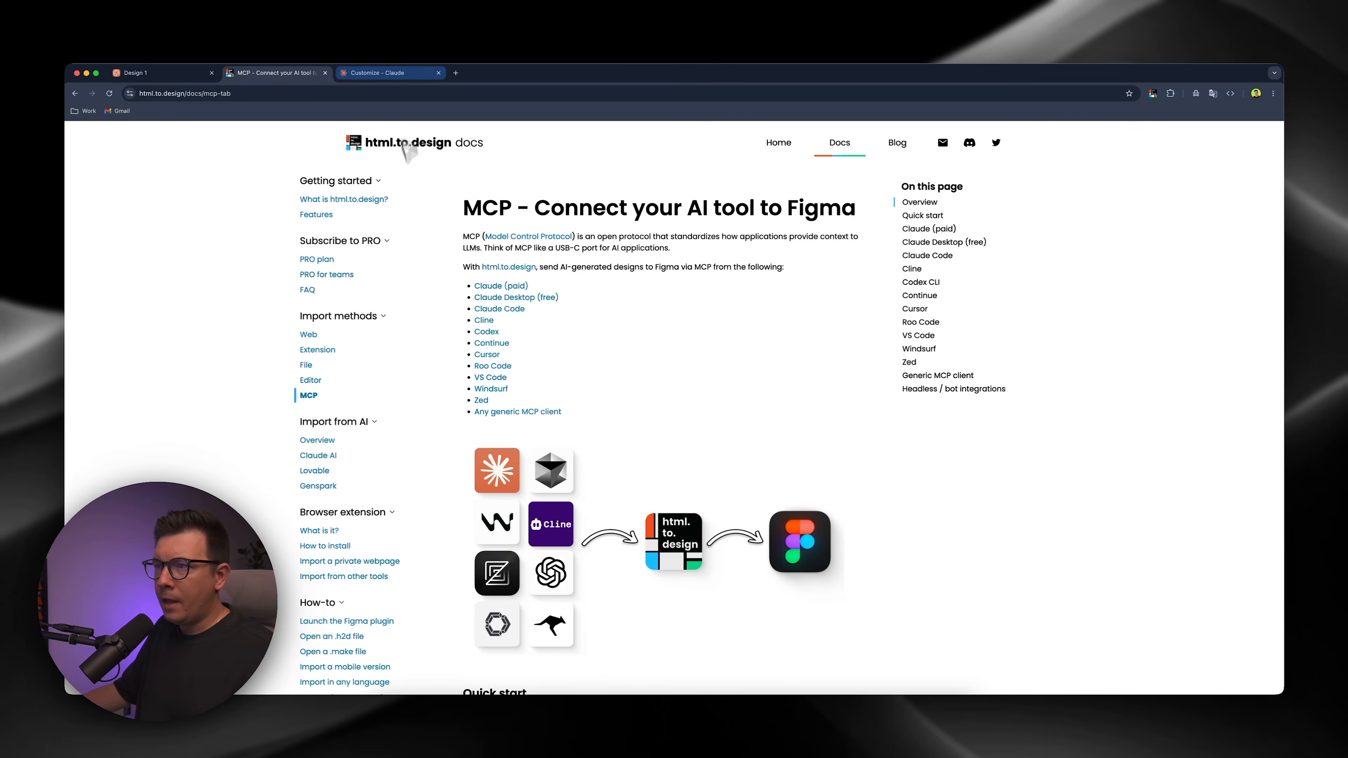
- View the NeoBankPro dashboard in Claude Design, return to Figma and copy the file's share link
click(168, 76)
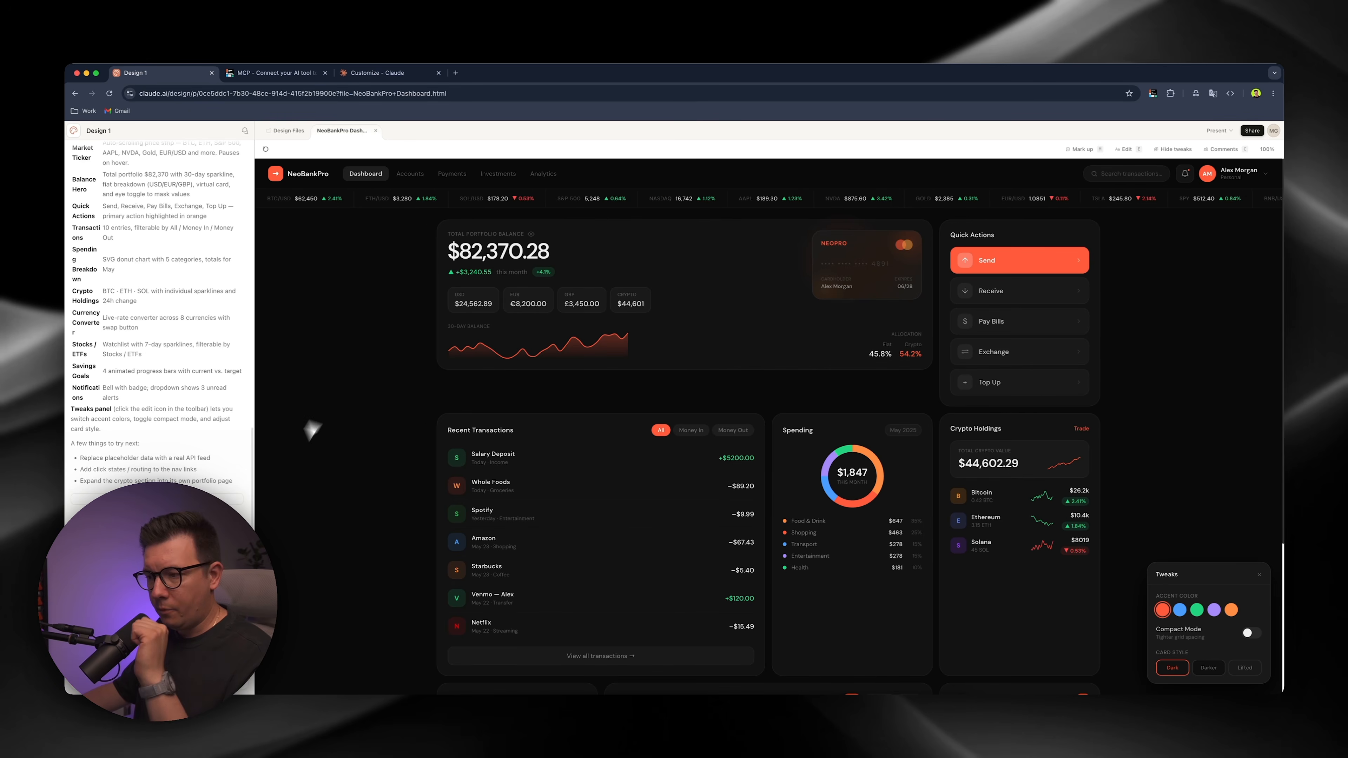
click(696, 719)
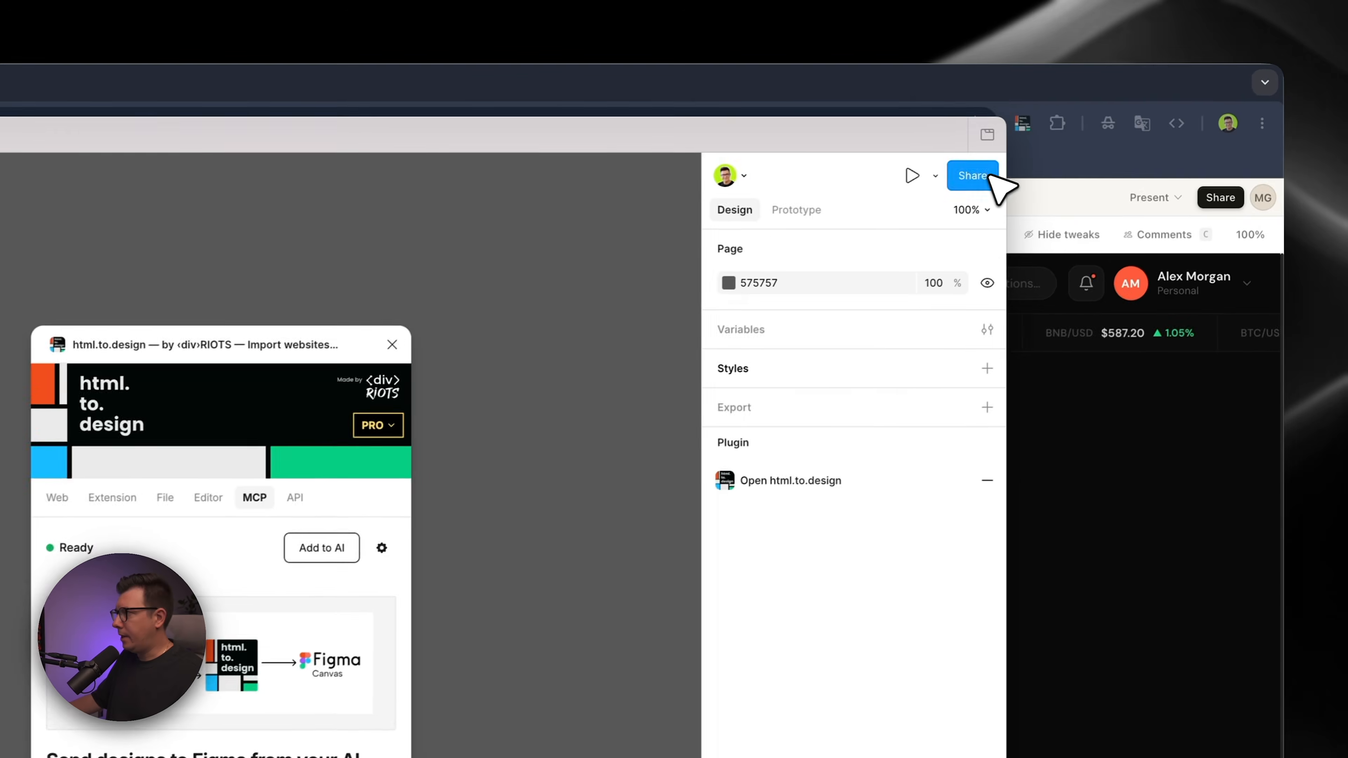
click(1128, 120)
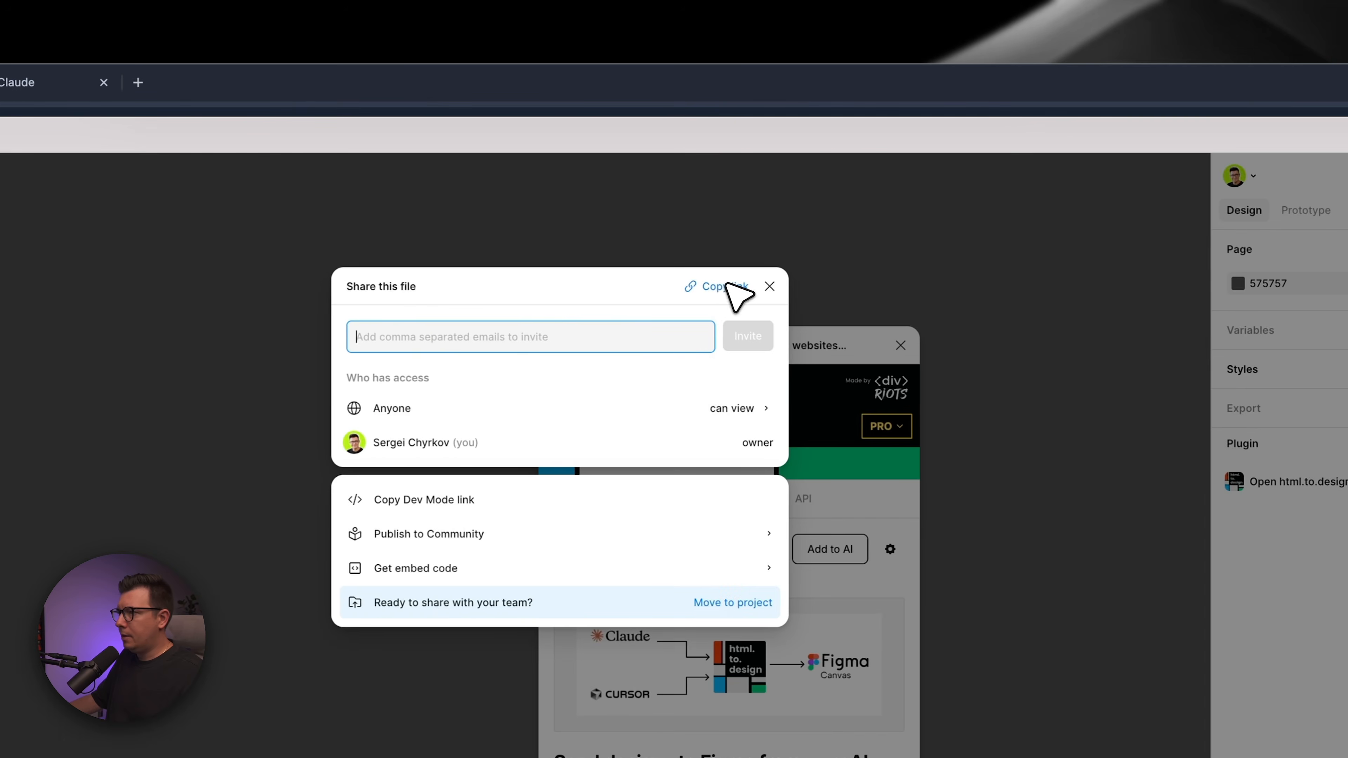
click(308, 286)
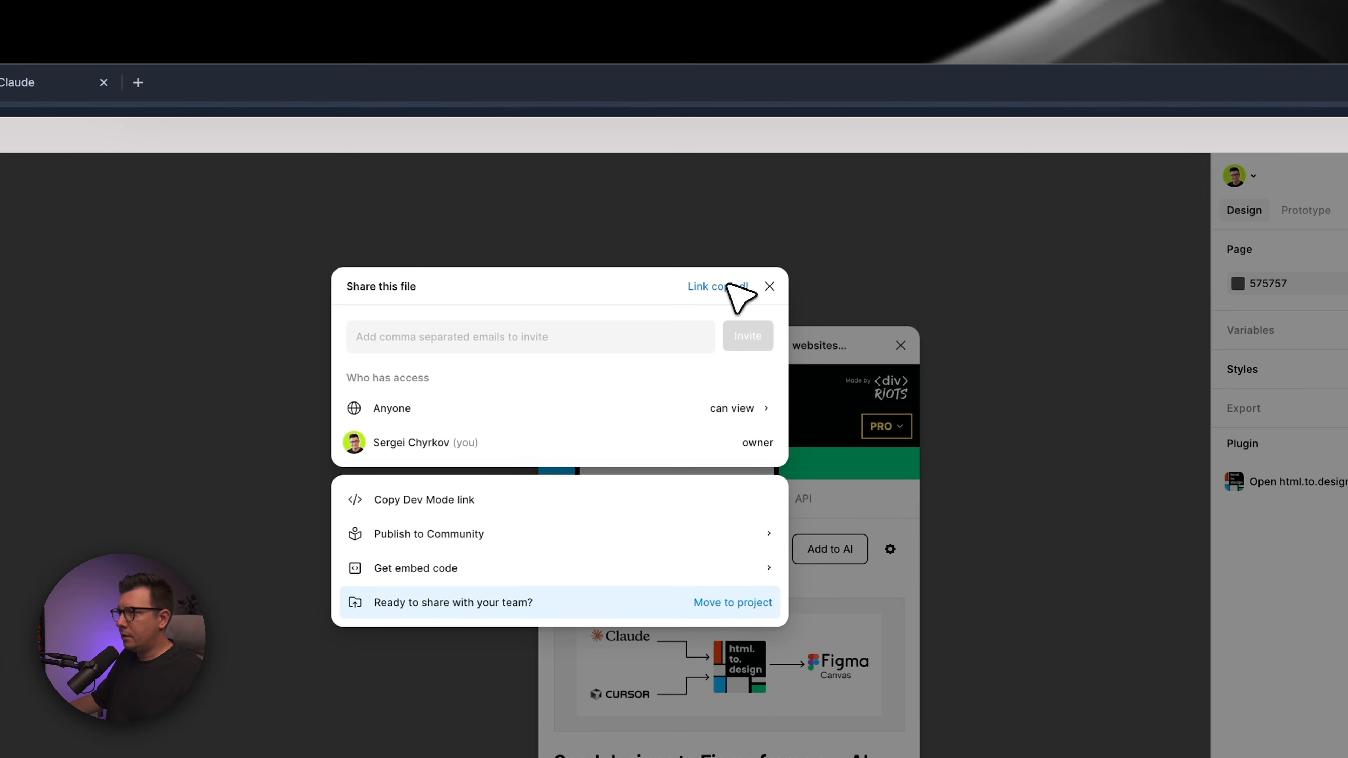
click(770, 286)
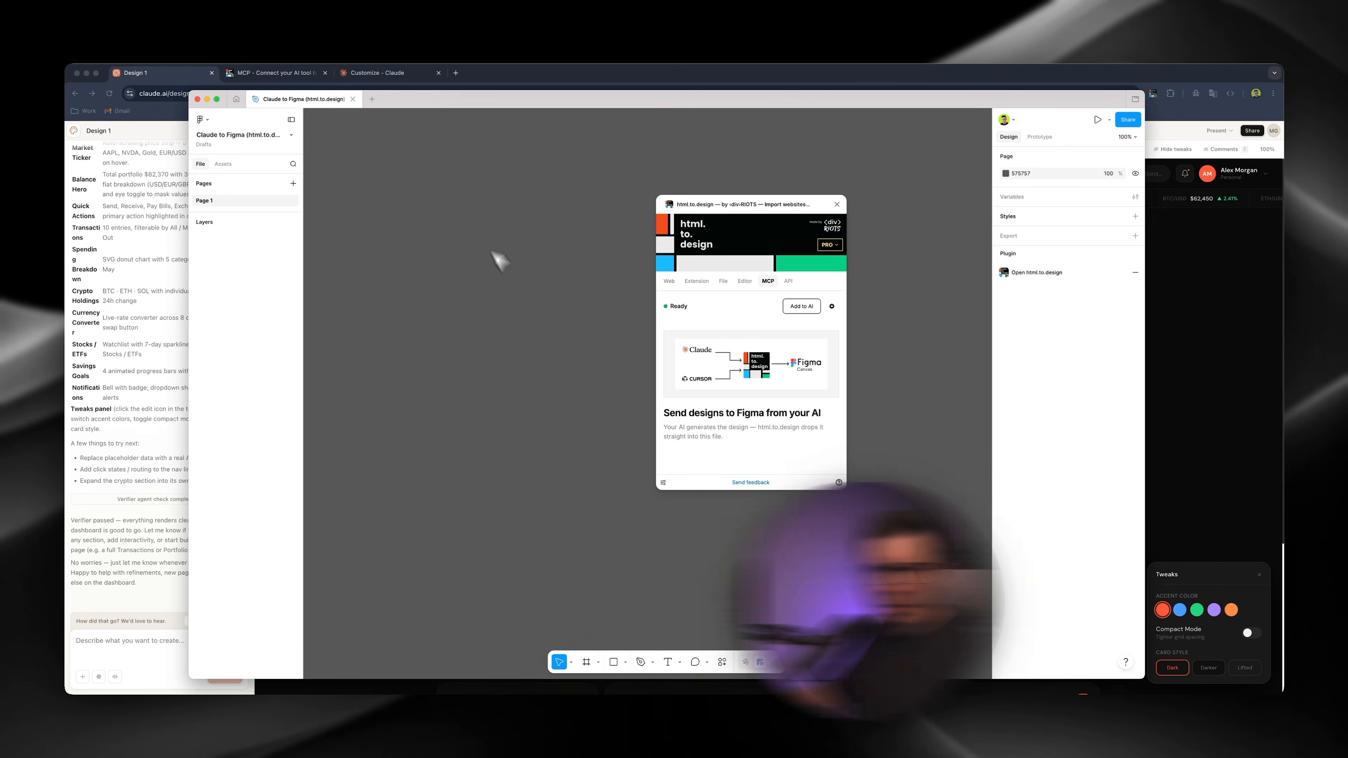
- Ask Claude Design to "bring this design to figma file" with the copied file link, "using html.to.design connector"
click(113, 641)
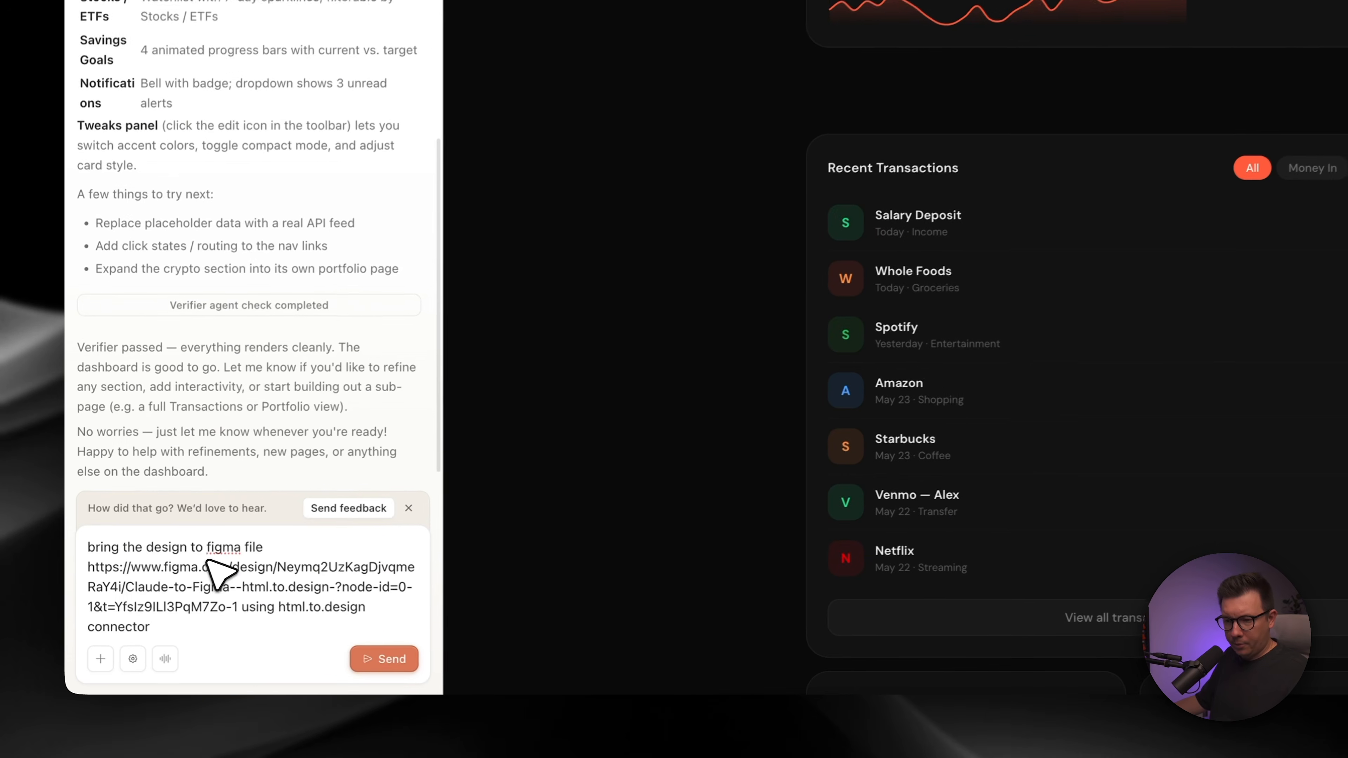
key(BackSpace)
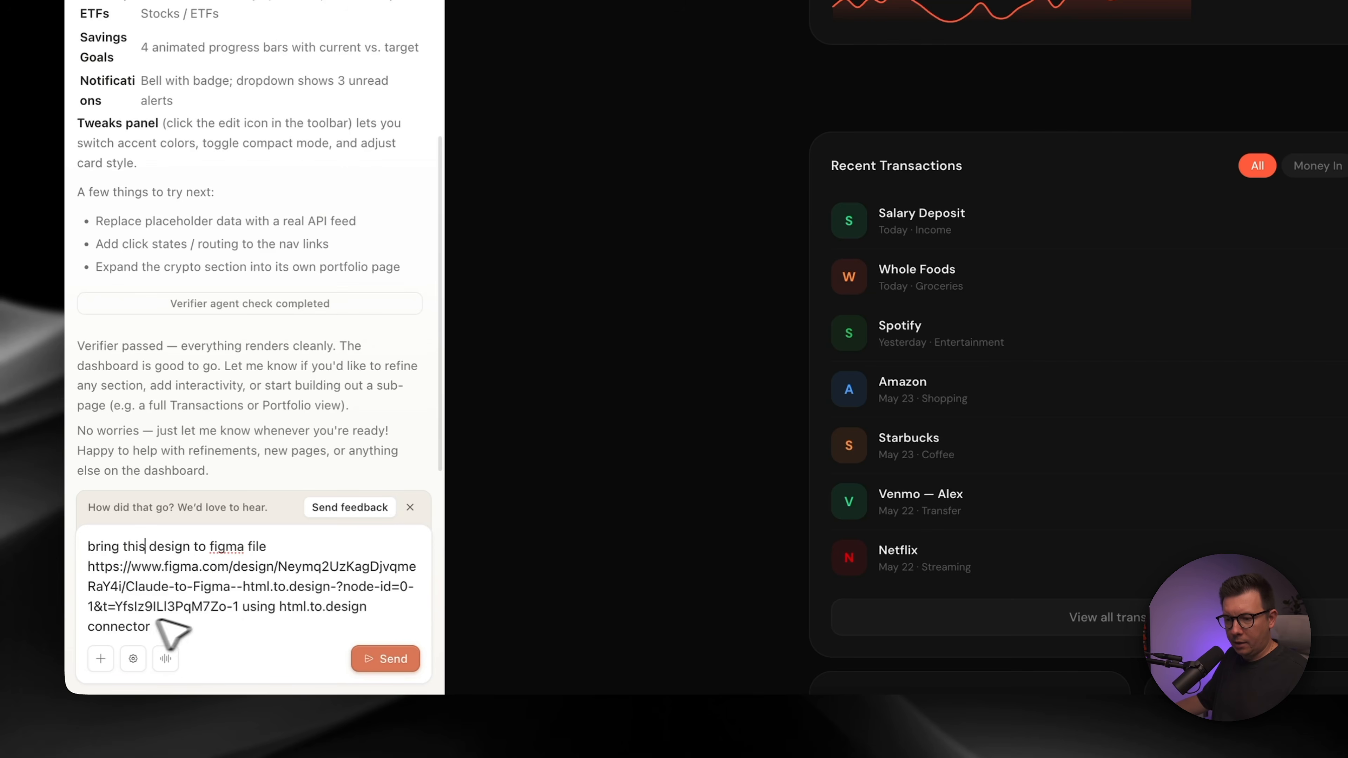
click(393, 659)
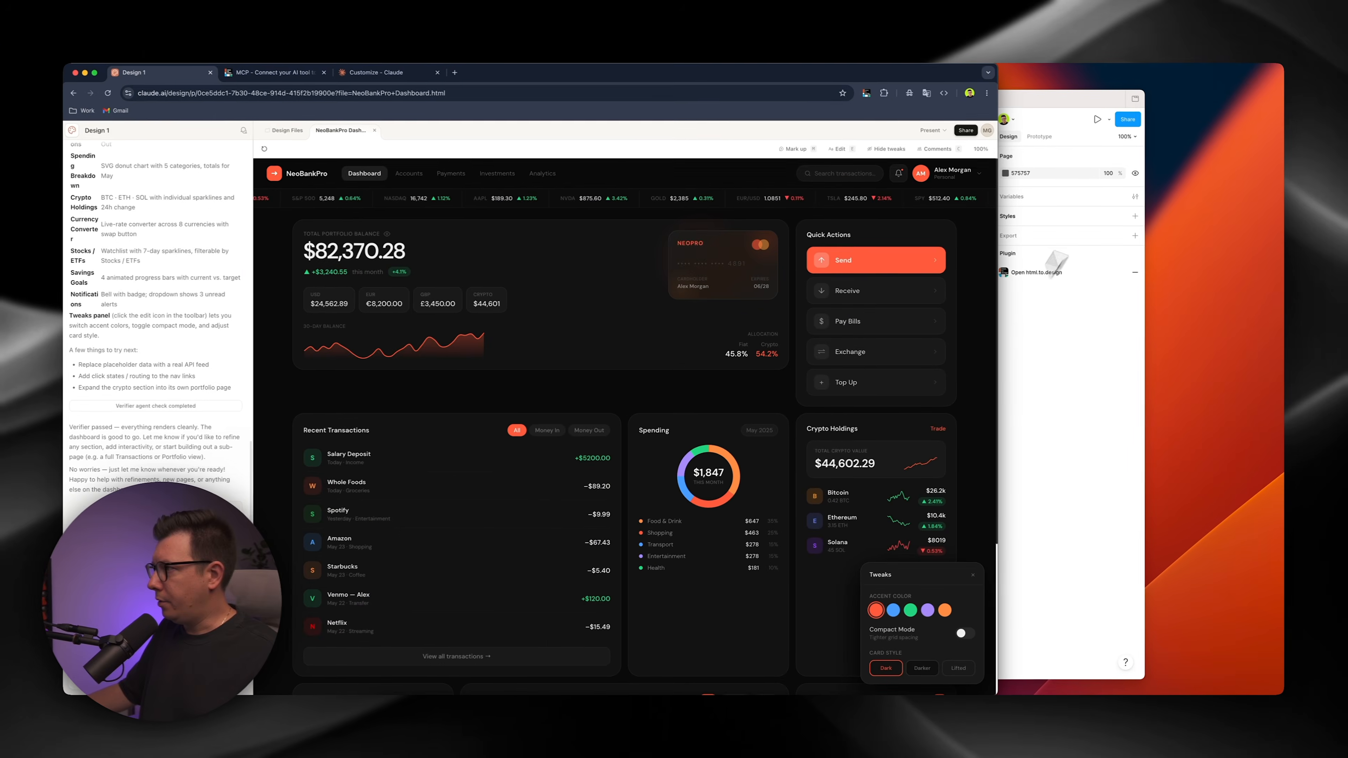
- Arrange the Figma window beside the Claude Design browser window
drag(1050, 103, 1196, 91)
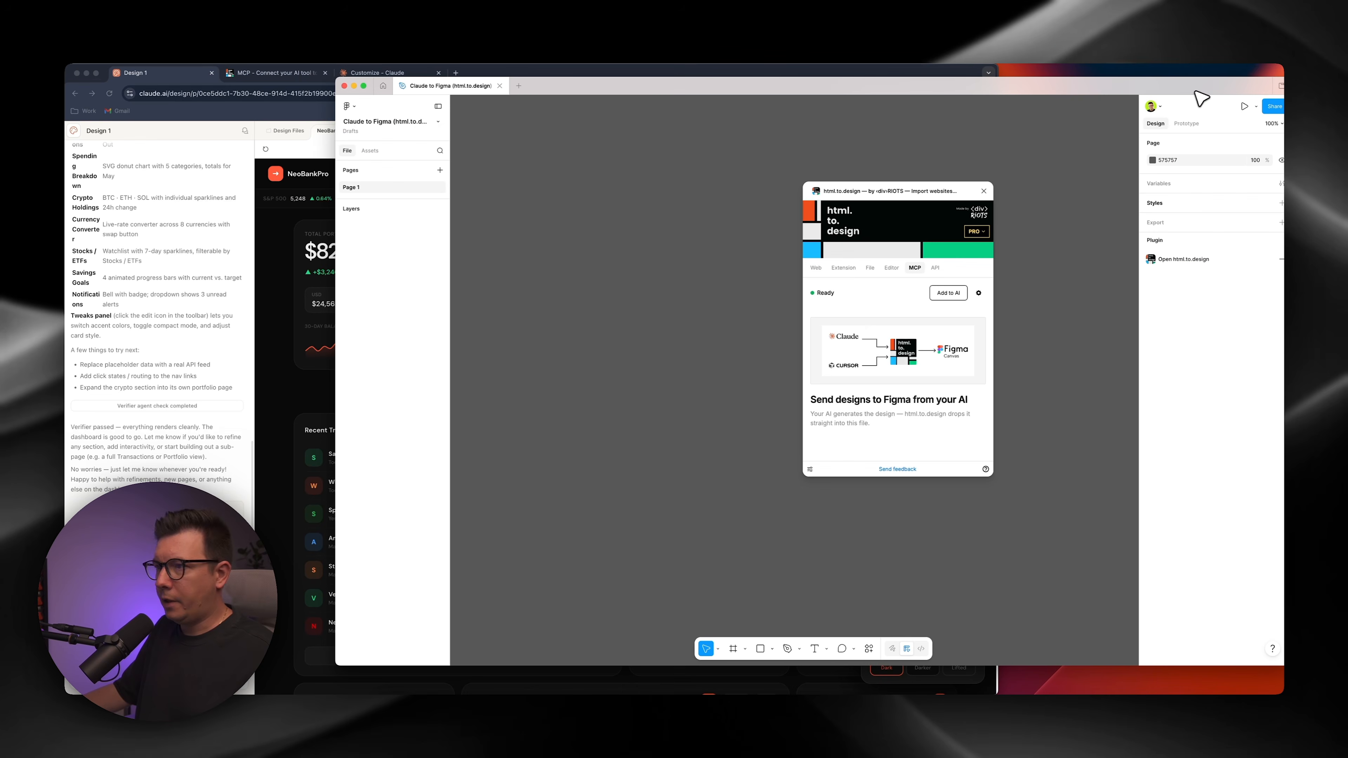
drag(336, 124, 745, 125)
click(635, 80)
drag(996, 100, 723, 68)
click(915, 136)
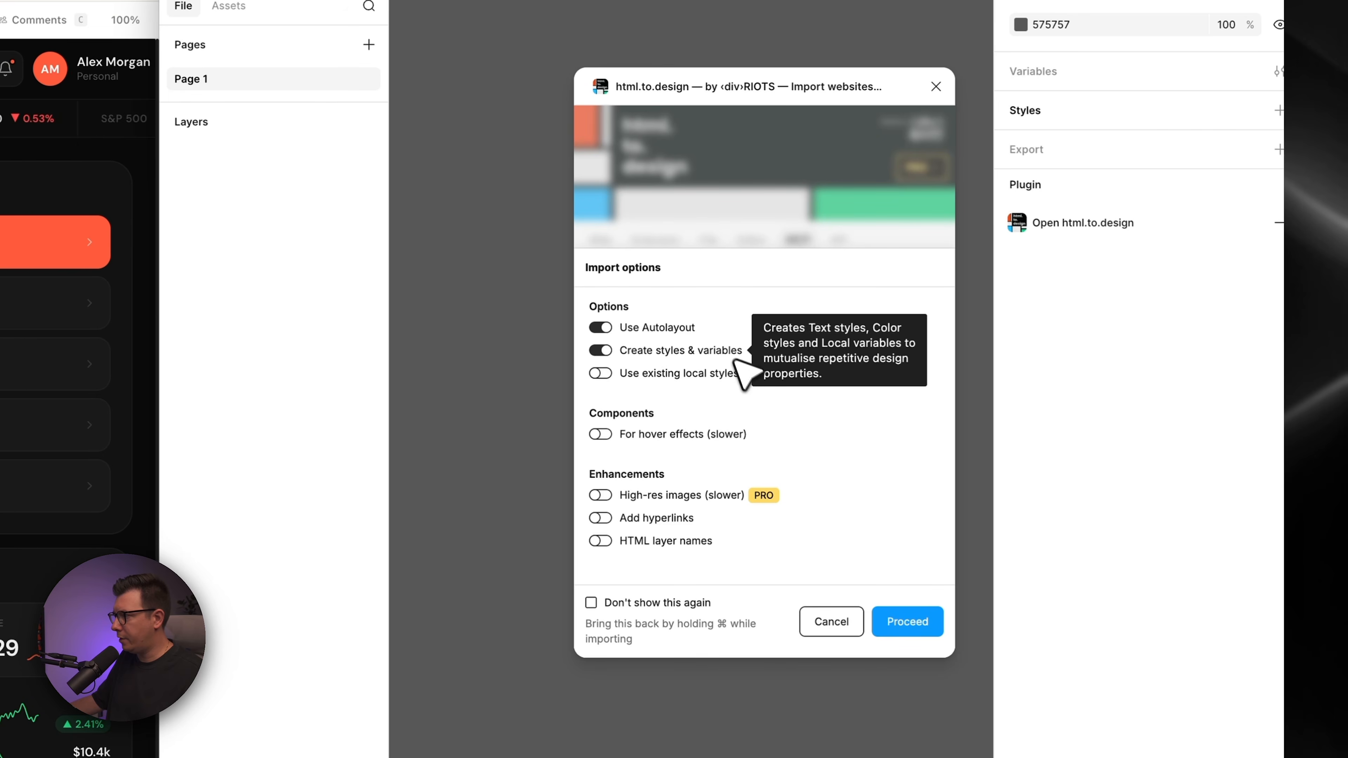
- Import the dashboard with Use Autolayout, Create styles & variables and HTML layer names enabled, and close the html.to.design plugin
click(601, 433)
click(601, 434)
click(601, 327)
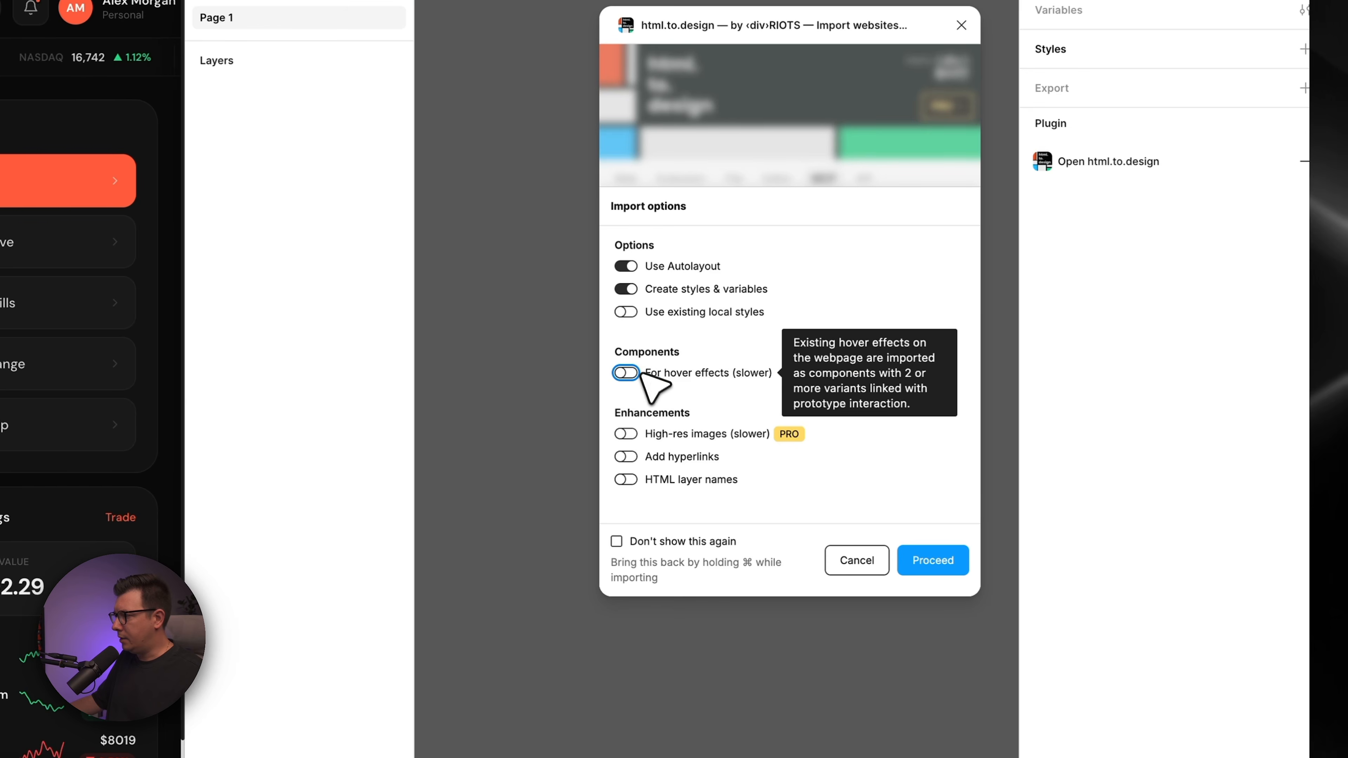
click(650, 479)
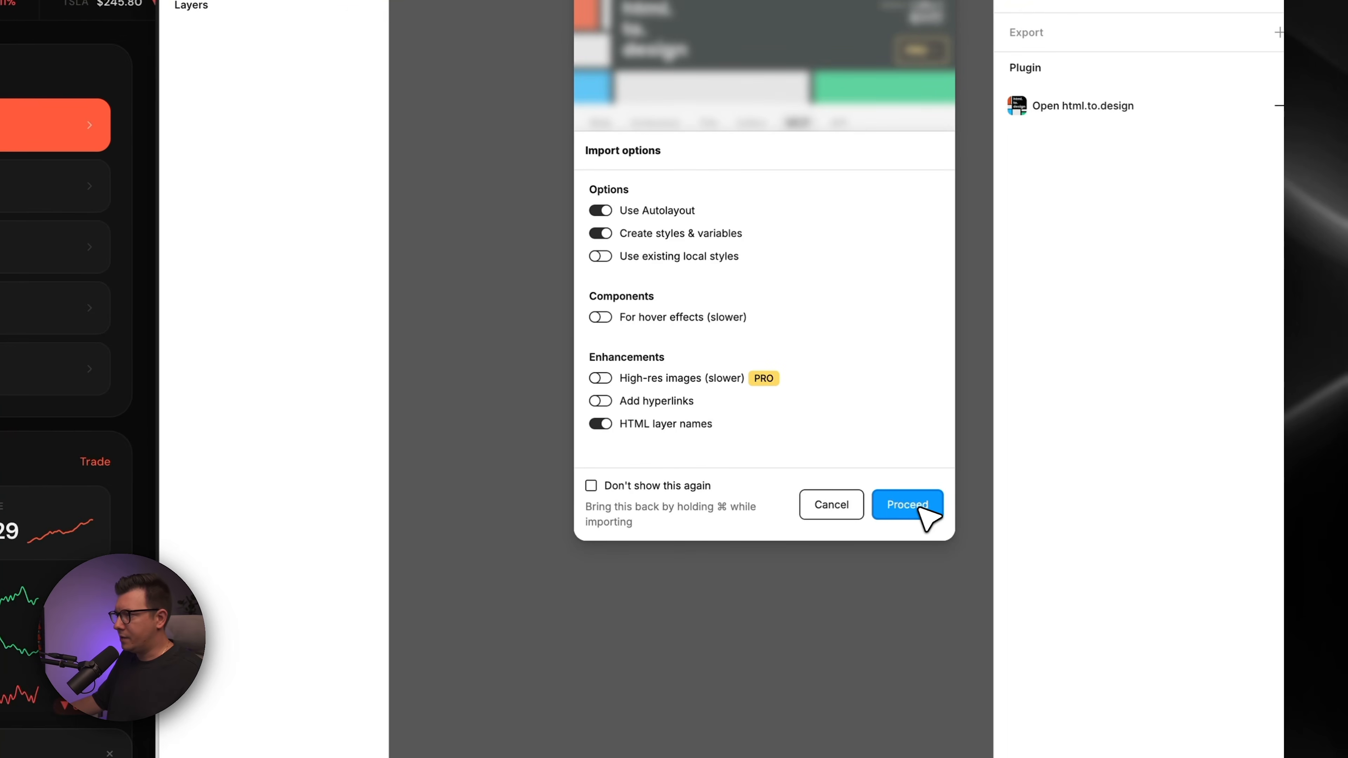
click(921, 507)
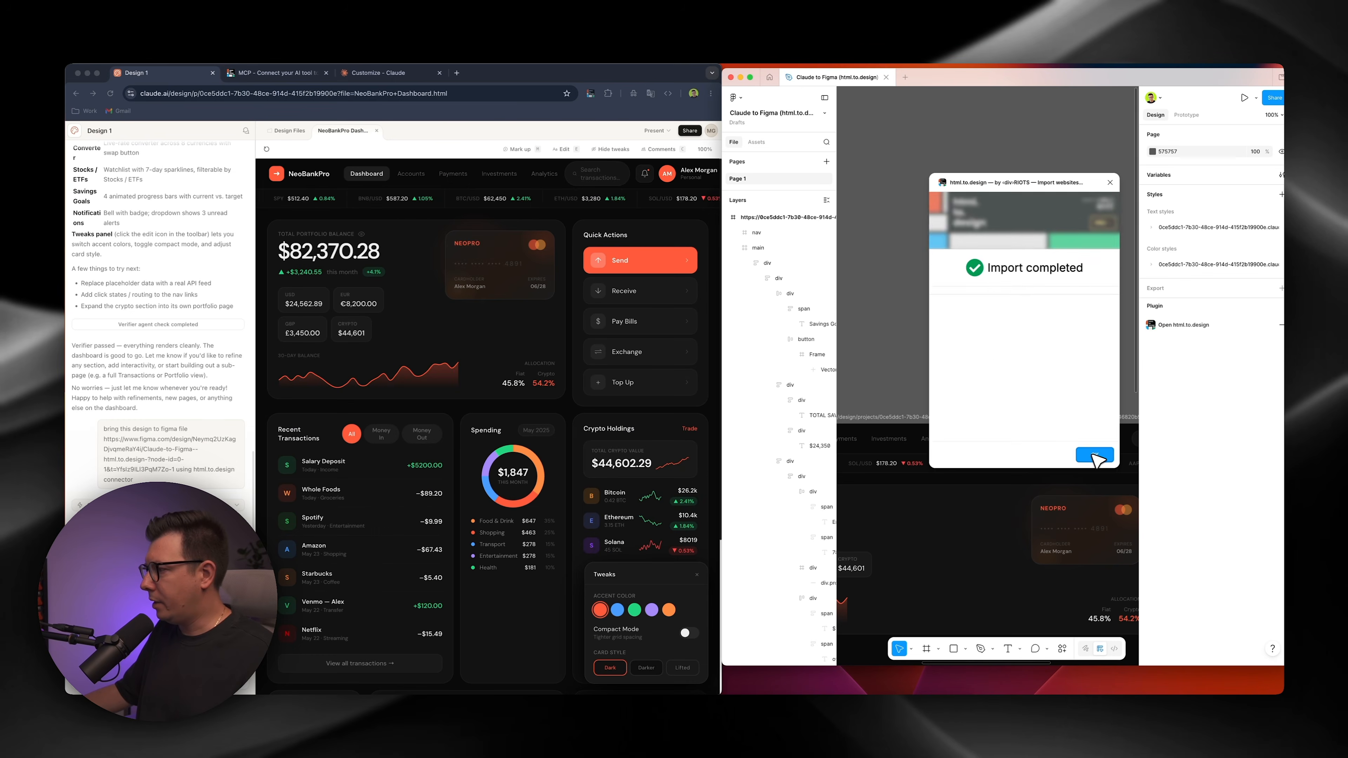
click(905, 608)
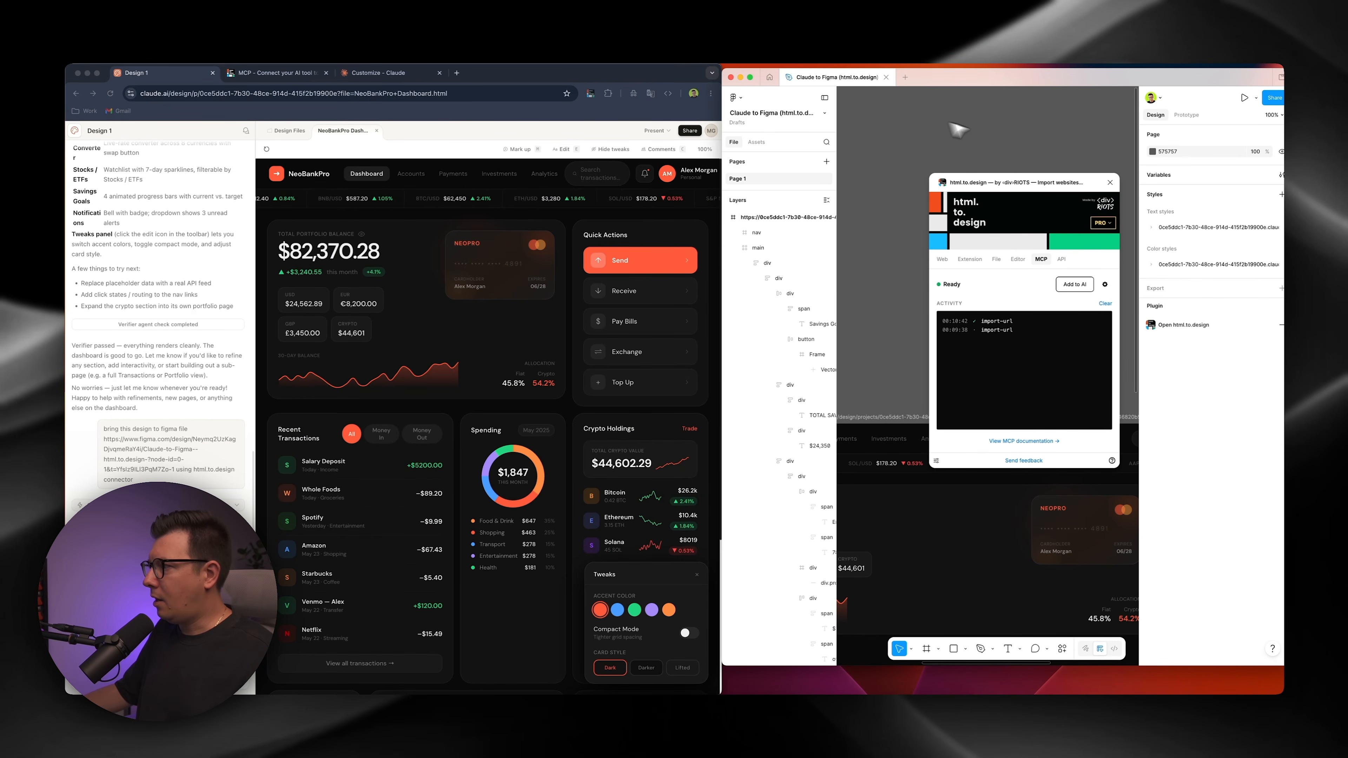
click(1109, 183)
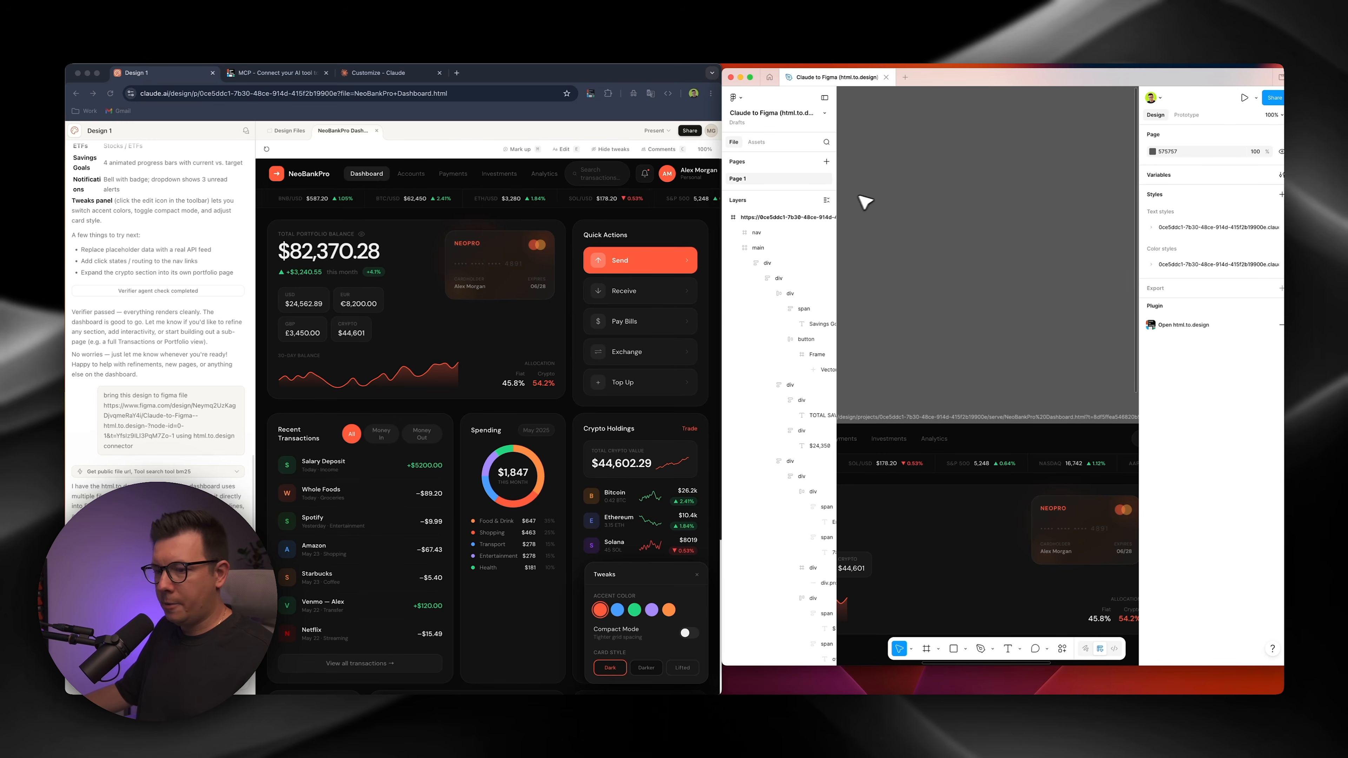
- Widen the Figma window and examine the imported dashboard frame, from the full layout to the portfolio balance section
drag(726, 85, 655, 85)
scroll(852, 327, down, 6)
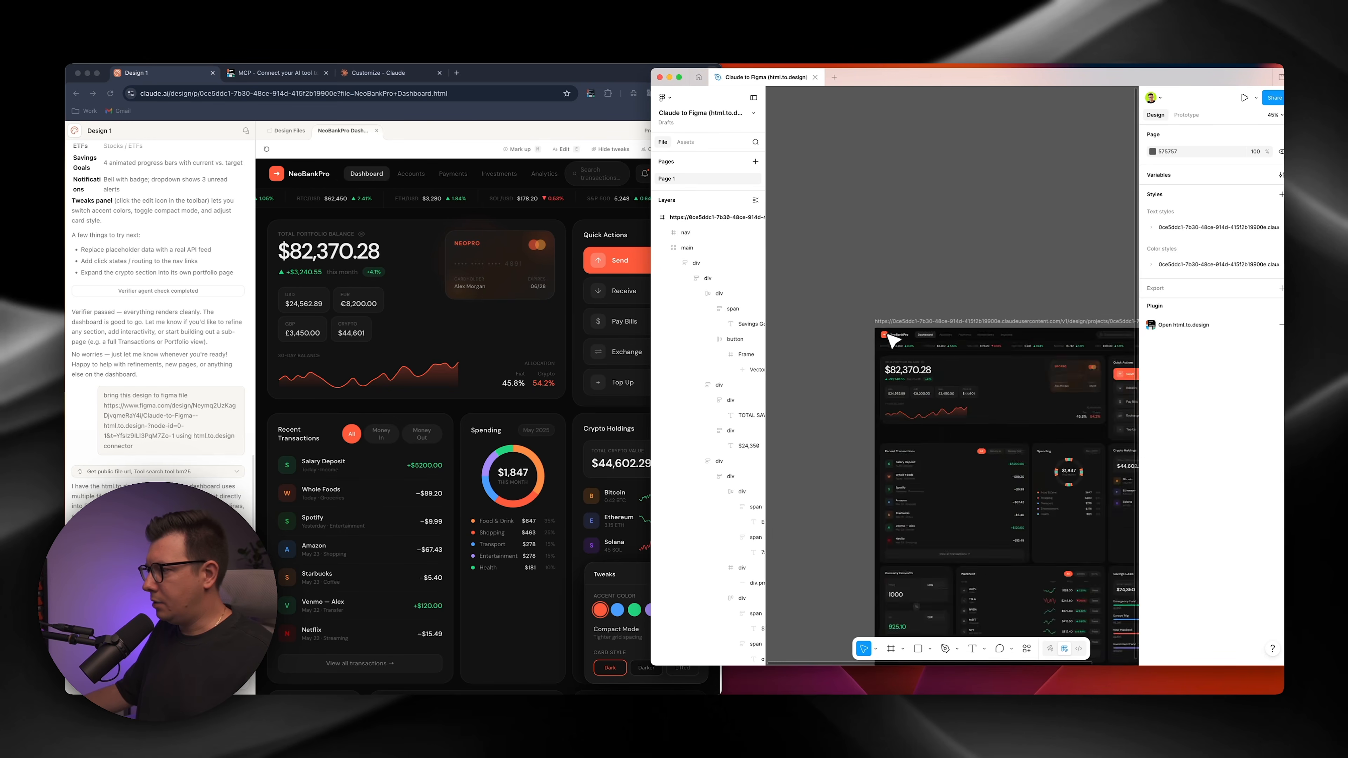
scroll(891, 341, up, 5)
scroll(957, 256, down, 3)
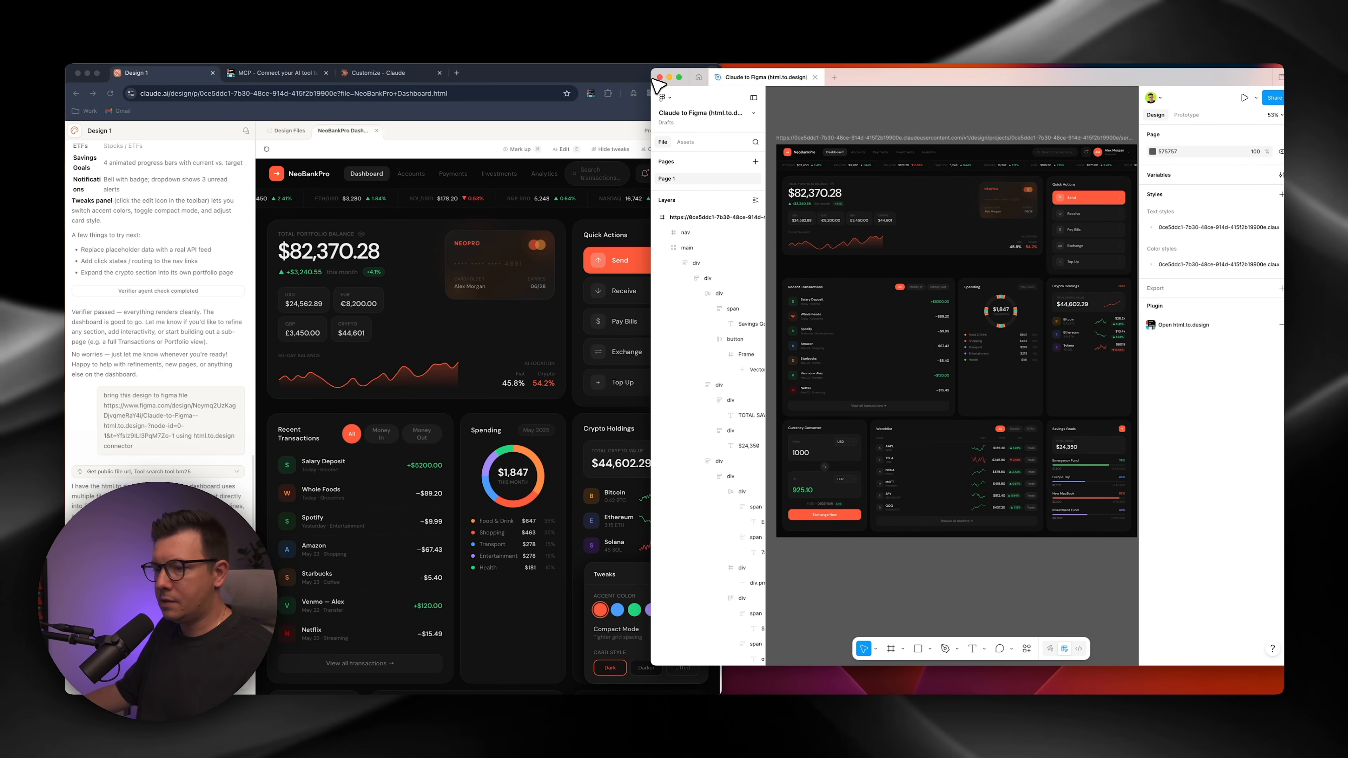
drag(654, 81, 440, 83)
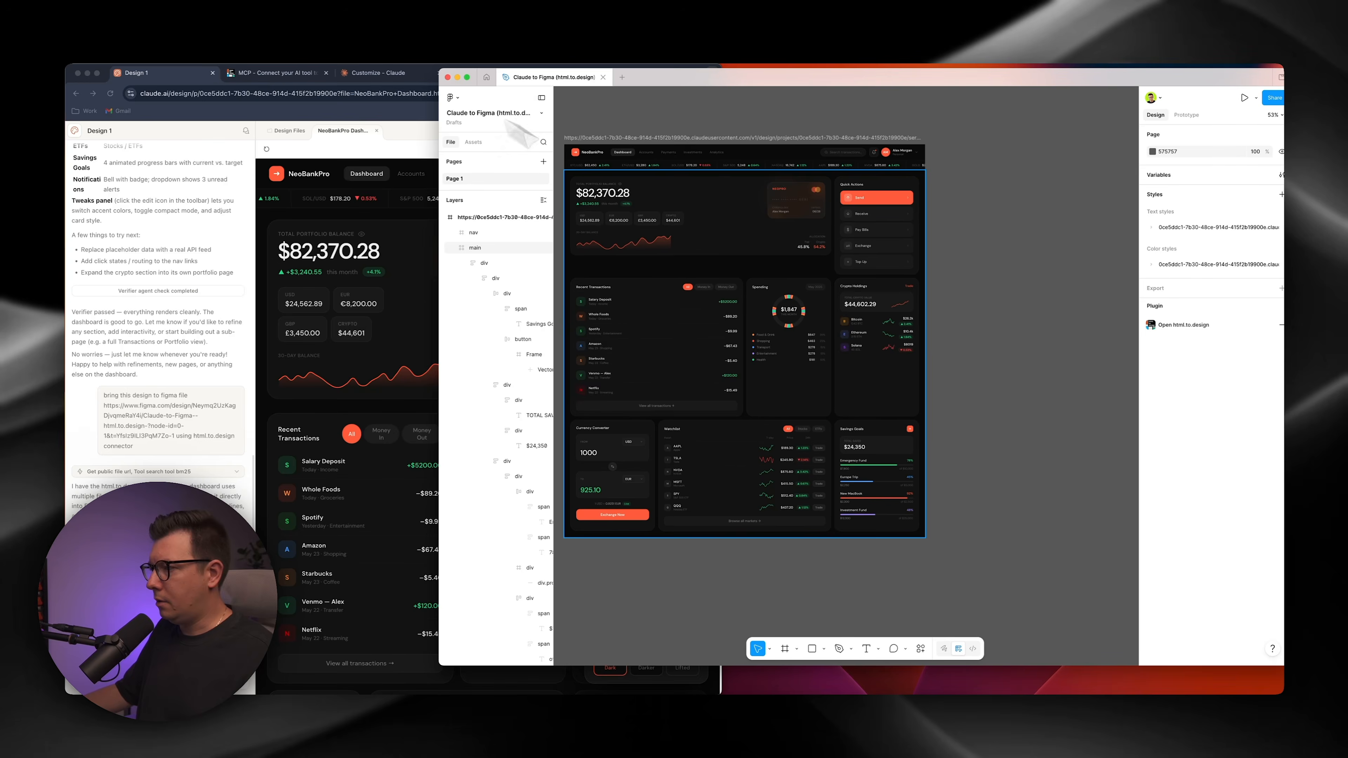
scroll(690, 287, left, 3)
scroll(708, 282, up, 6)
scroll(620, 287, up, 3)
scroll(619, 287, left, 2)
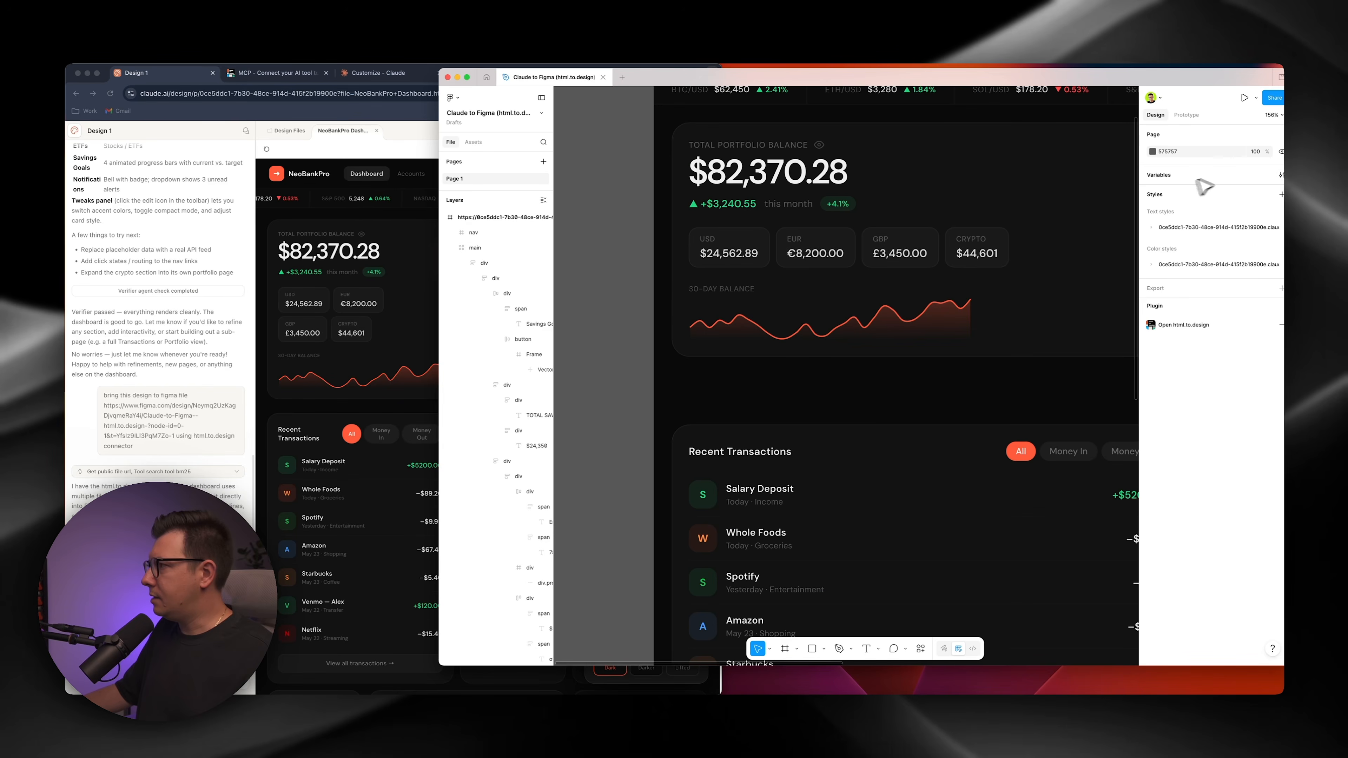
- Open the file's local variables, enlarge their window and look through the color values
drag(1204, 83, 1186, 94)
click(1264, 185)
drag(815, 285, 985, 596)
scroll(694, 310, down, 10)
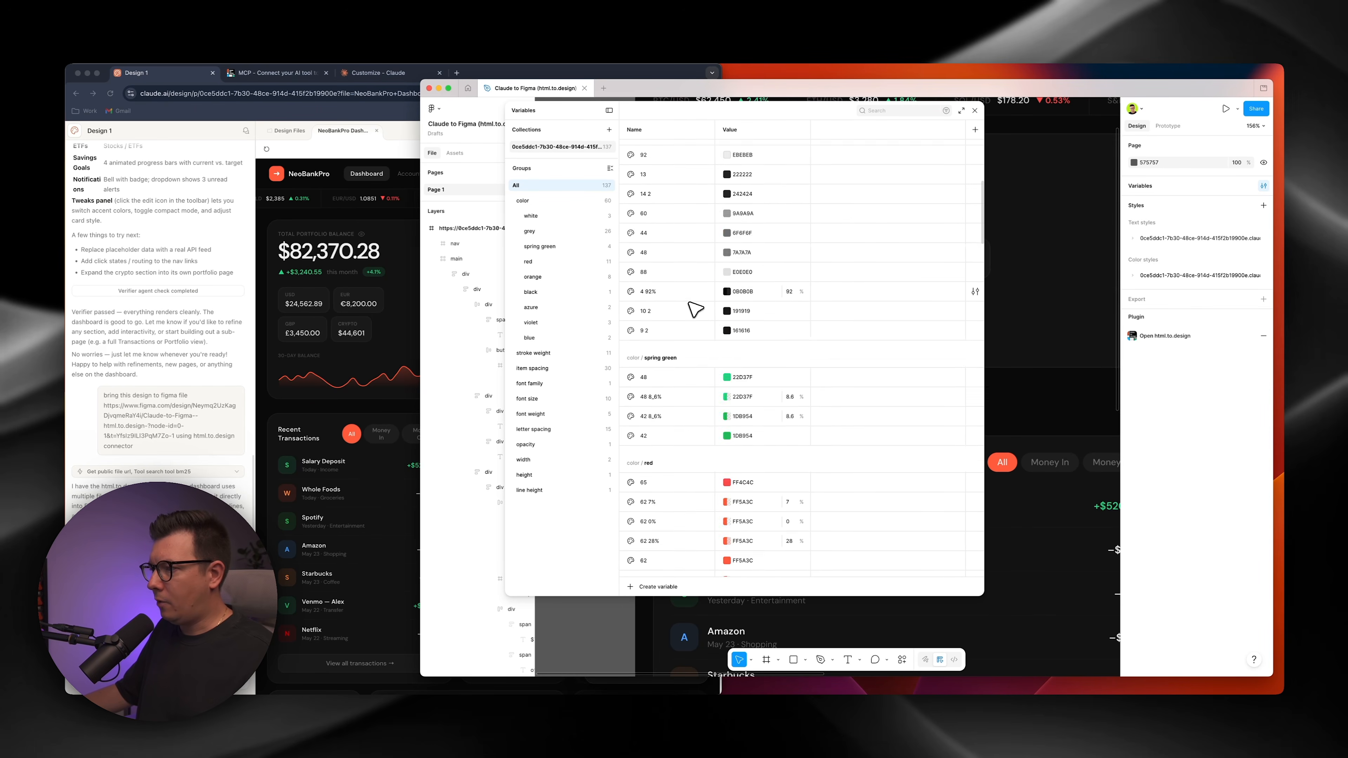
click(526, 201)
- Review the variable groups from stroke weight through item spacing, fonts, letter spacing and opacity to width, and close the variables
click(536, 354)
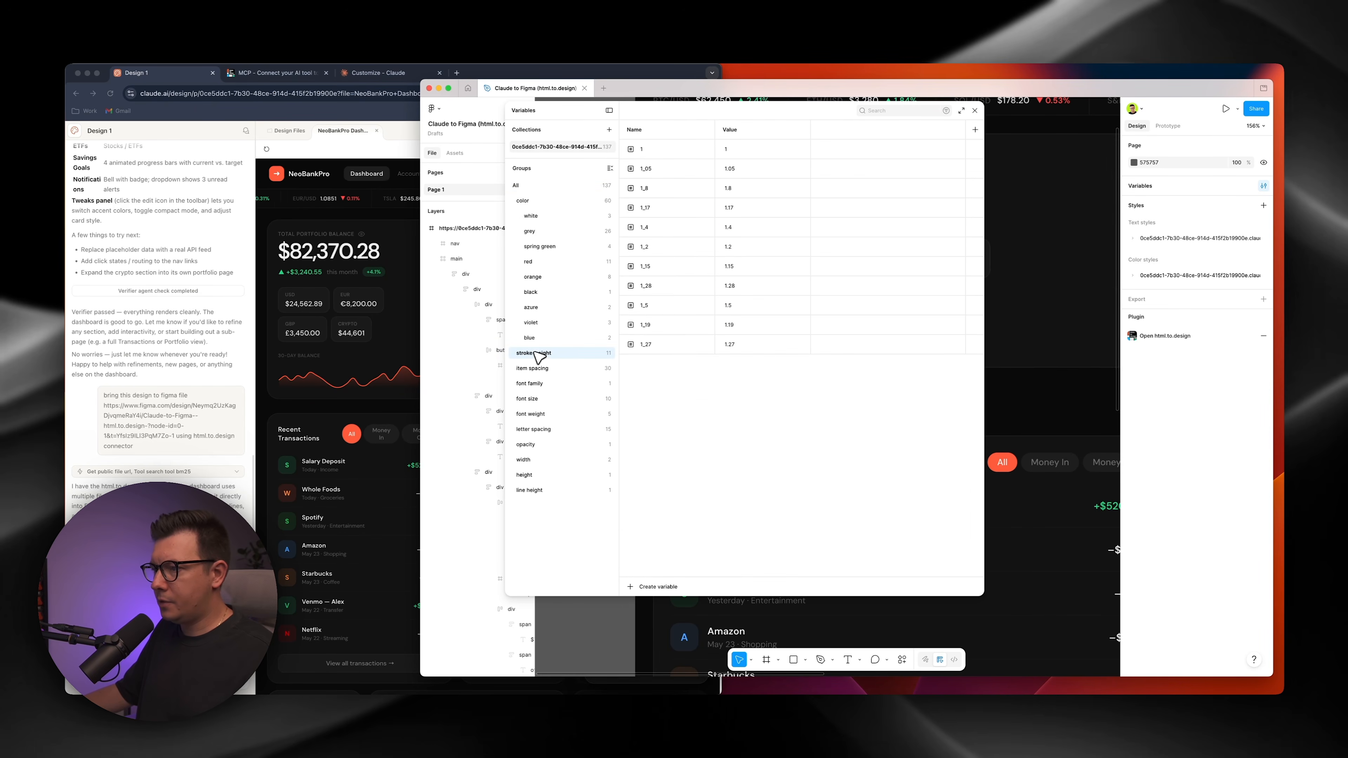
click(534, 371)
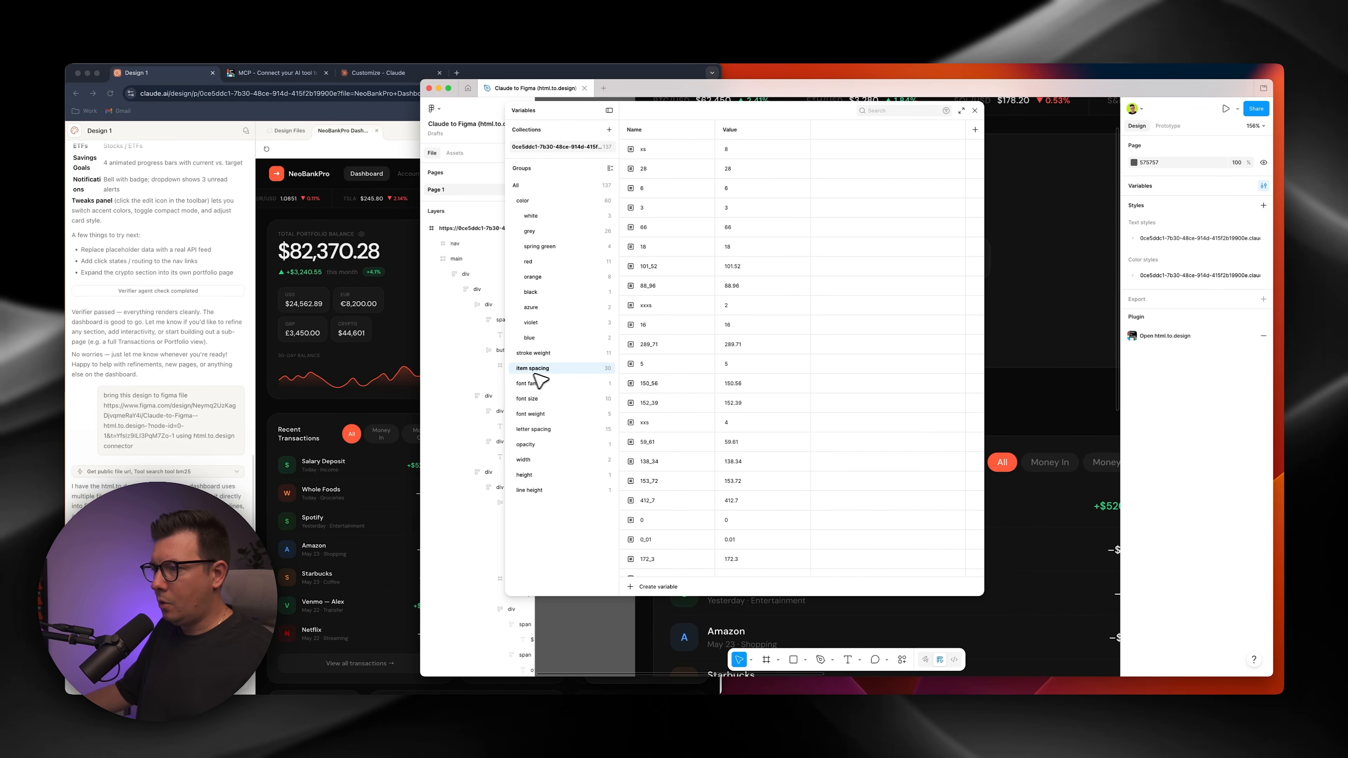
click(537, 384)
click(535, 399)
click(541, 416)
click(538, 429)
click(533, 445)
click(531, 460)
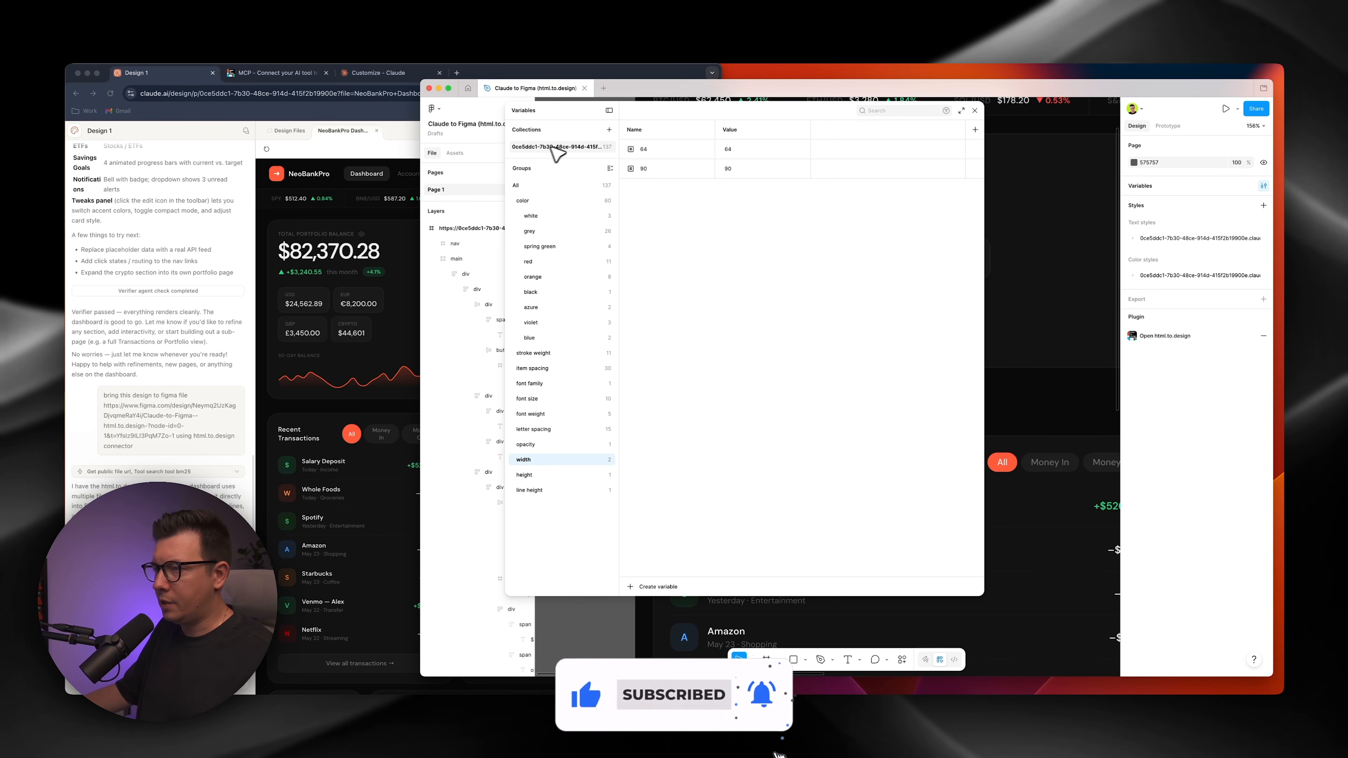
click(975, 111)
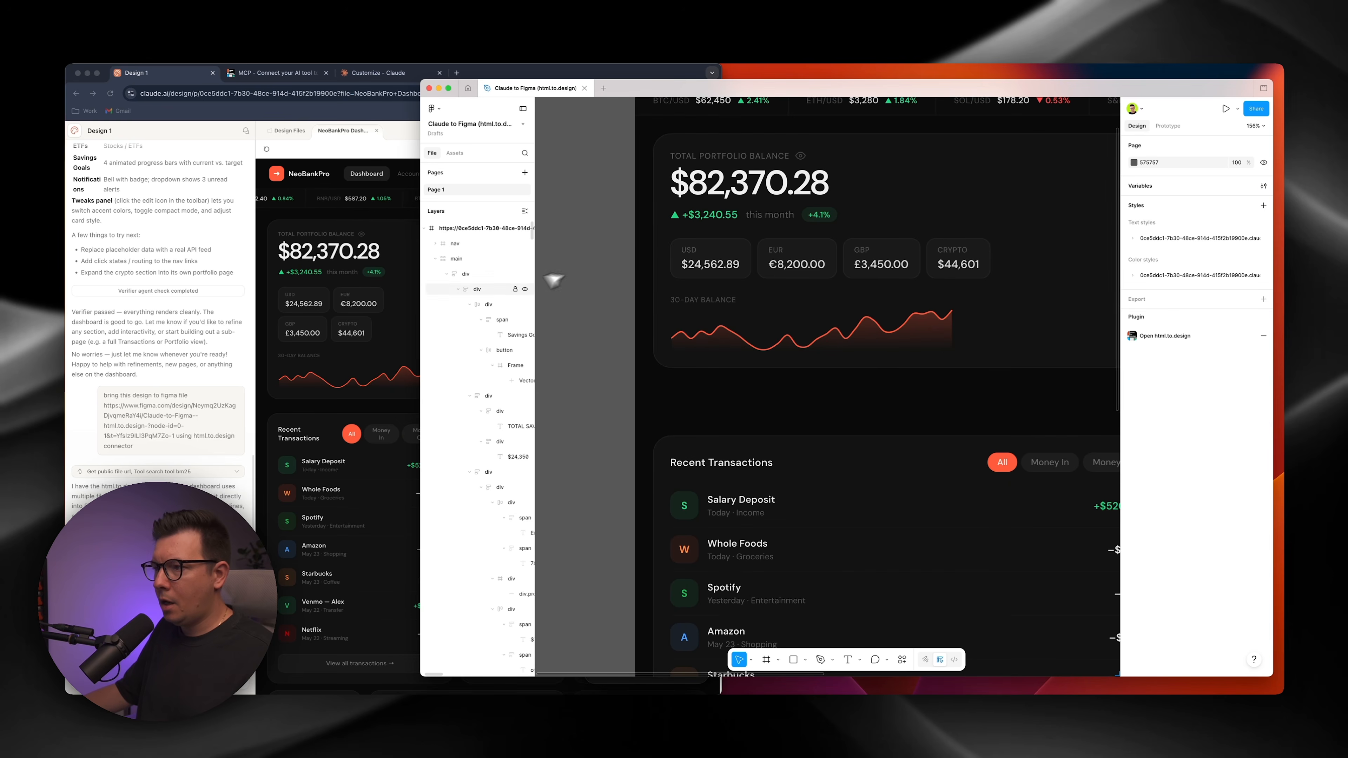
- Examine the imported layer tree and the nested auto layout frames around the currency balance cards
scroll(485, 416, down, 5)
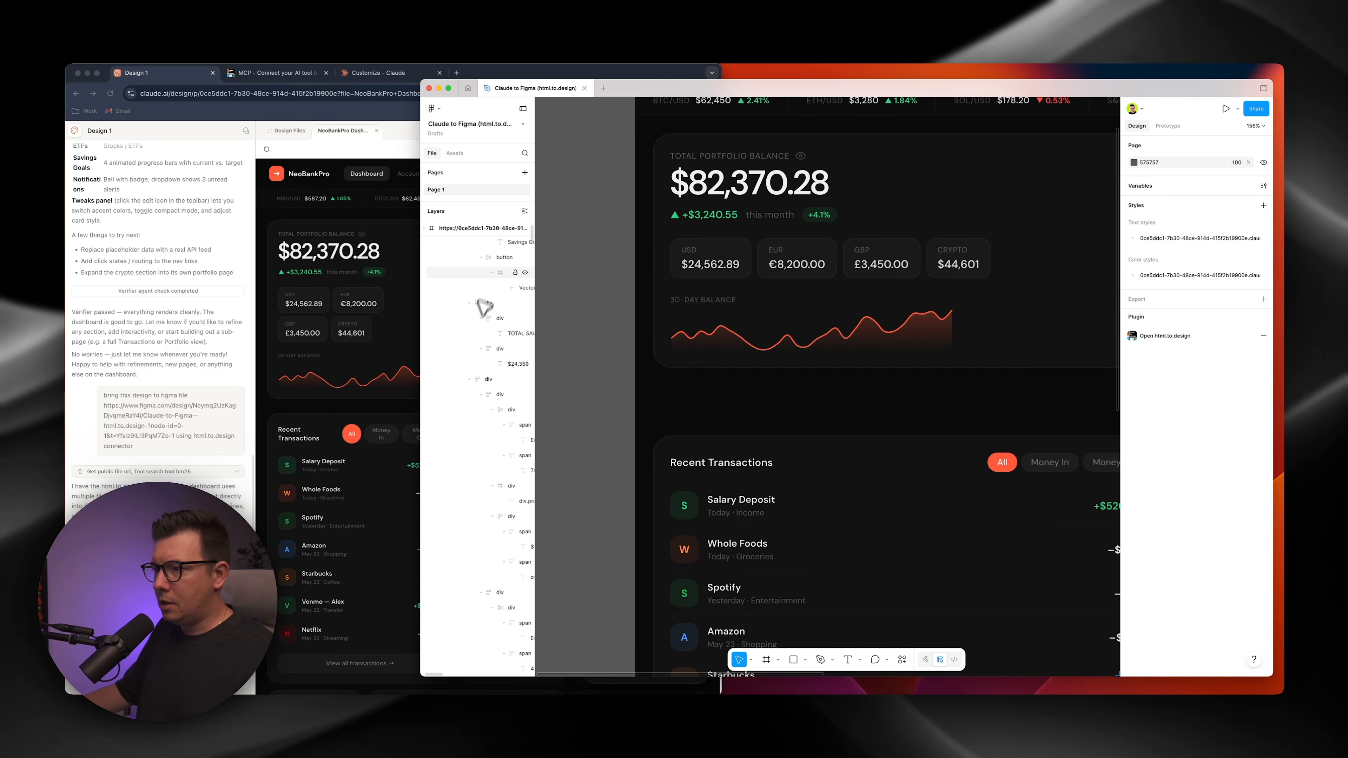
scroll(495, 330, up, 5)
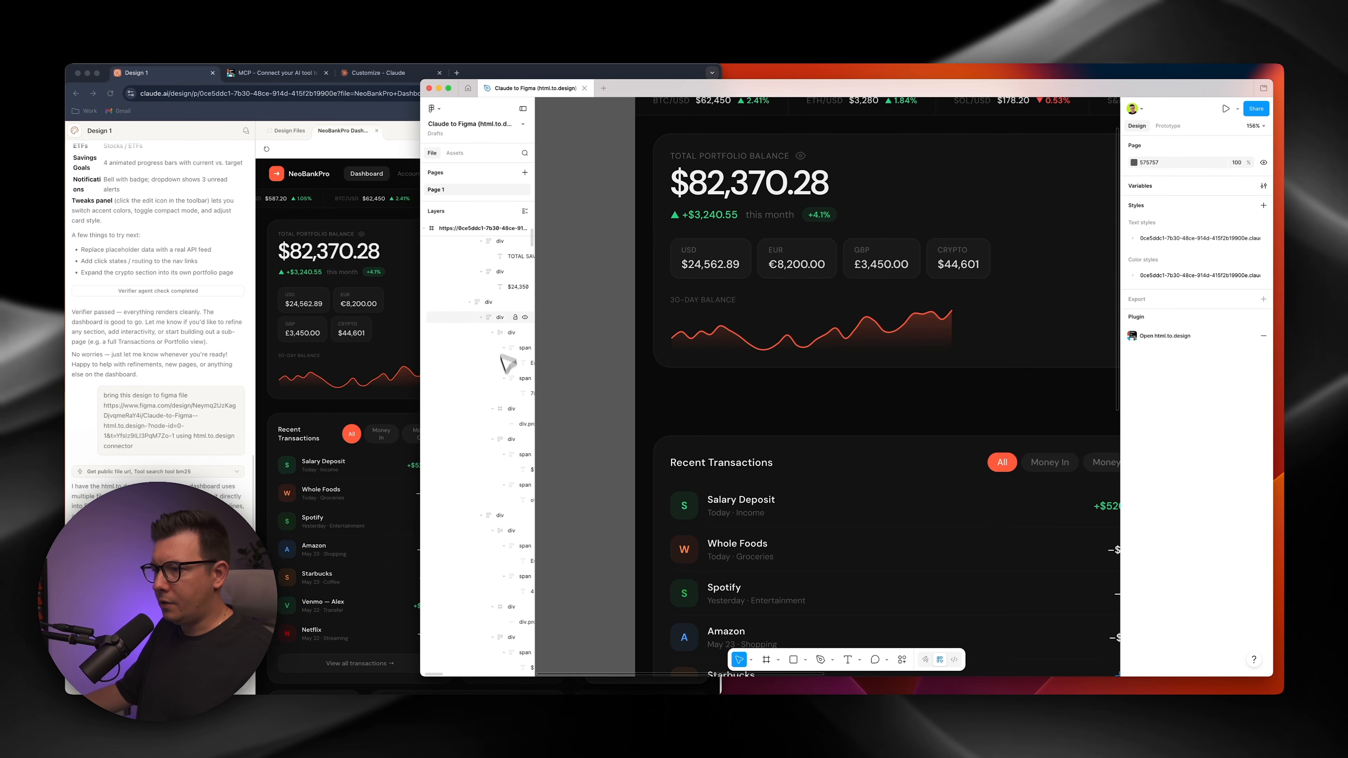
click(754, 255)
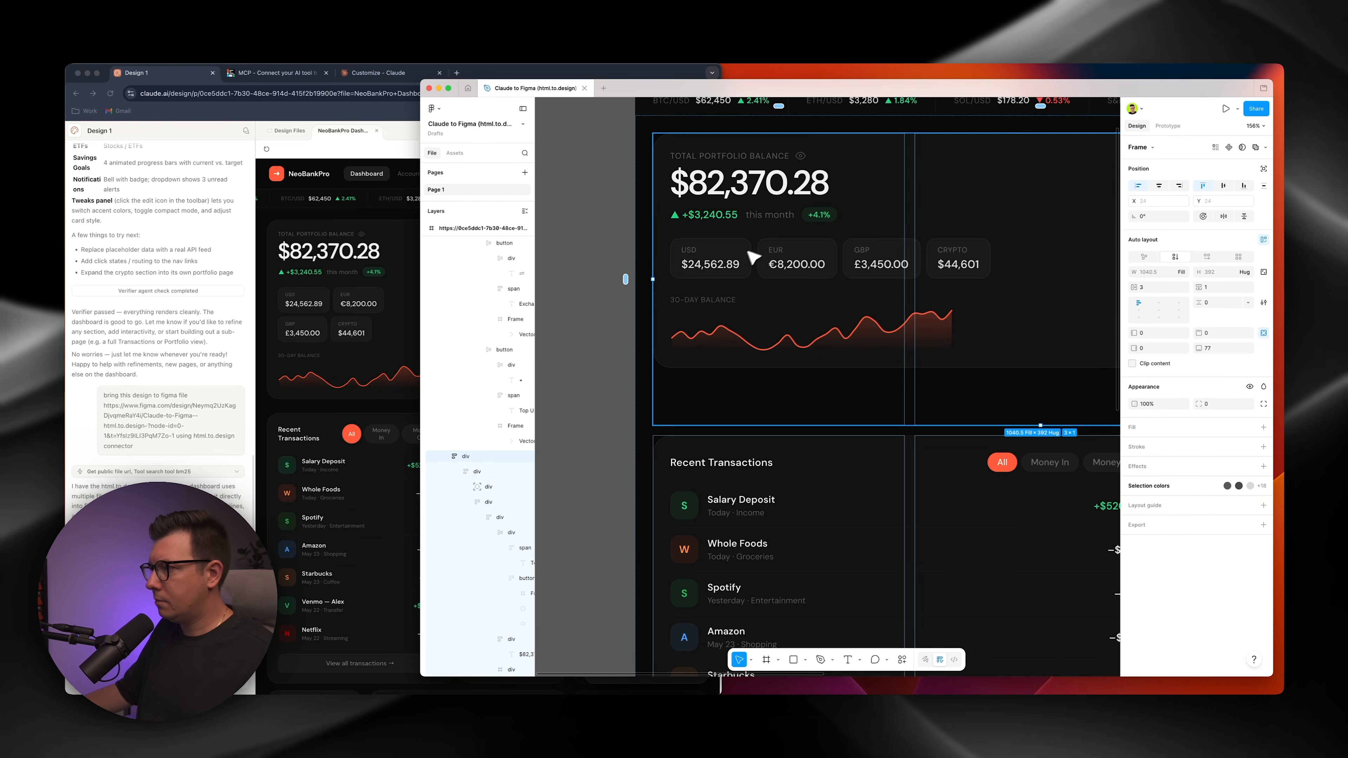
double_click(732, 262)
double_click(780, 258)
double_click(726, 259)
double_click(776, 263)
scroll(754, 260, right, 3)
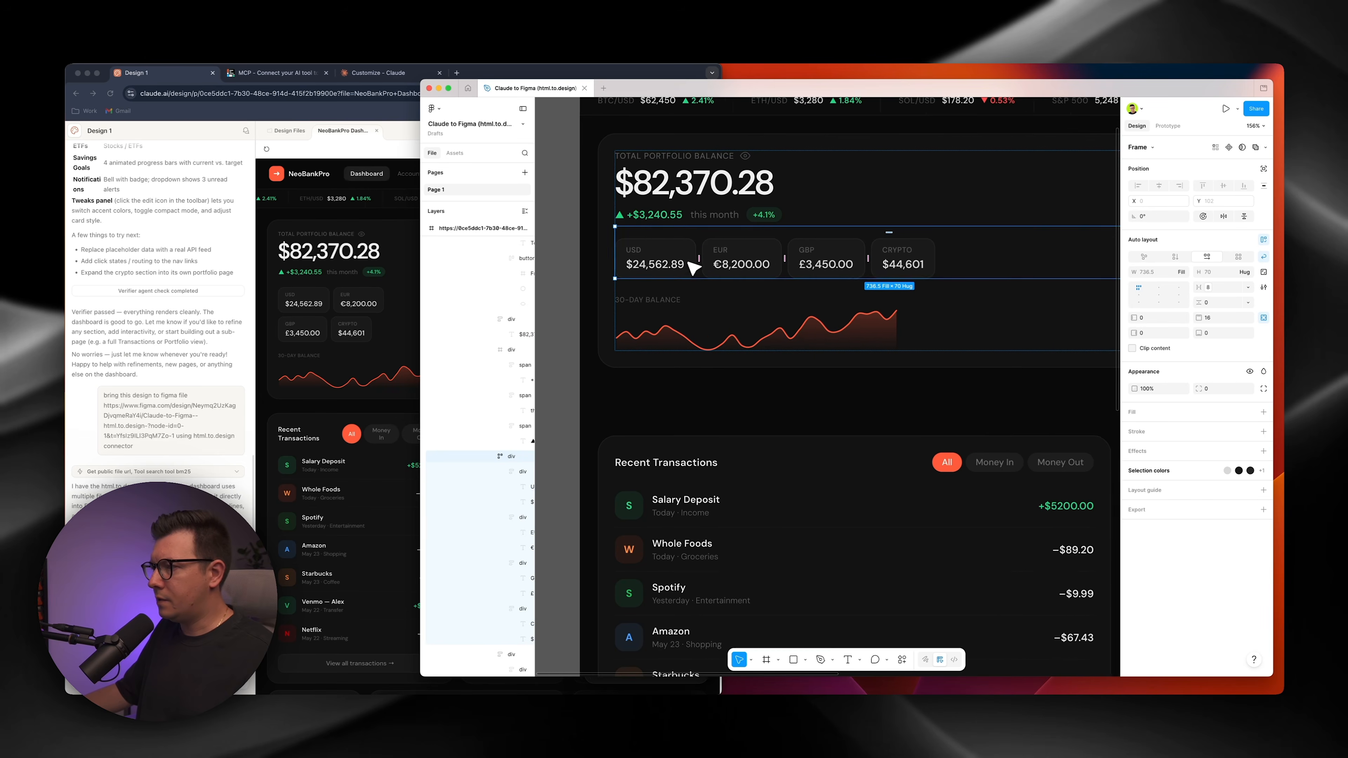
double_click(760, 260)
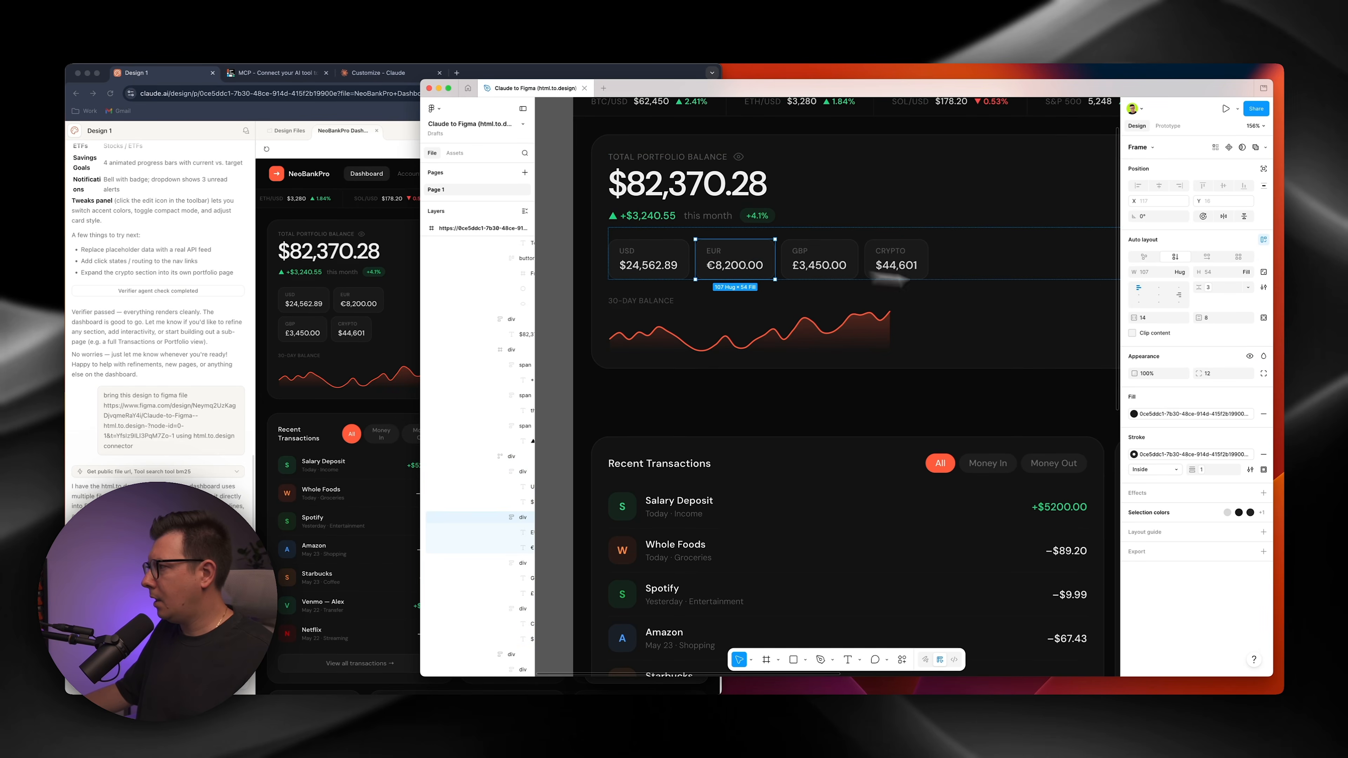
- Select the EUR balance card and view the item spacing variables available for its auto layout gap
click(703, 198)
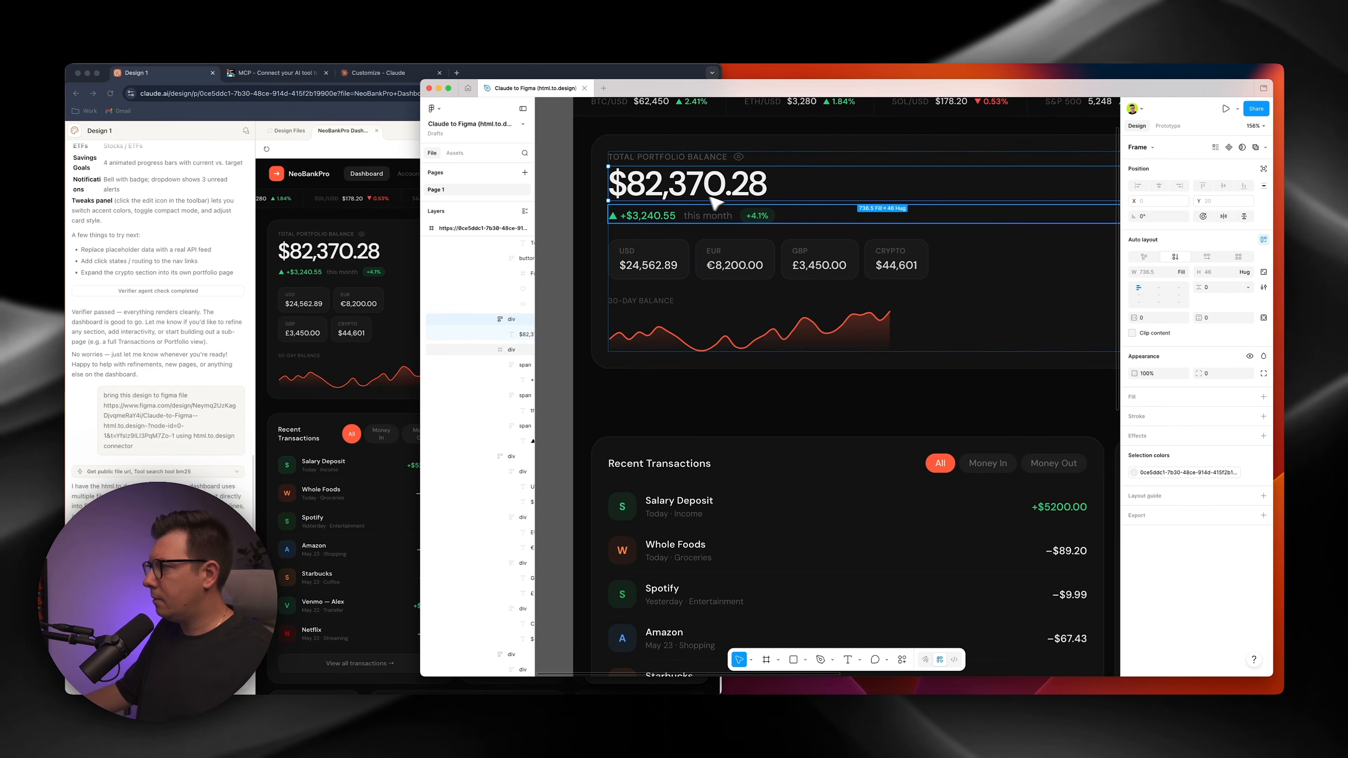
click(700, 255)
double_click(699, 255)
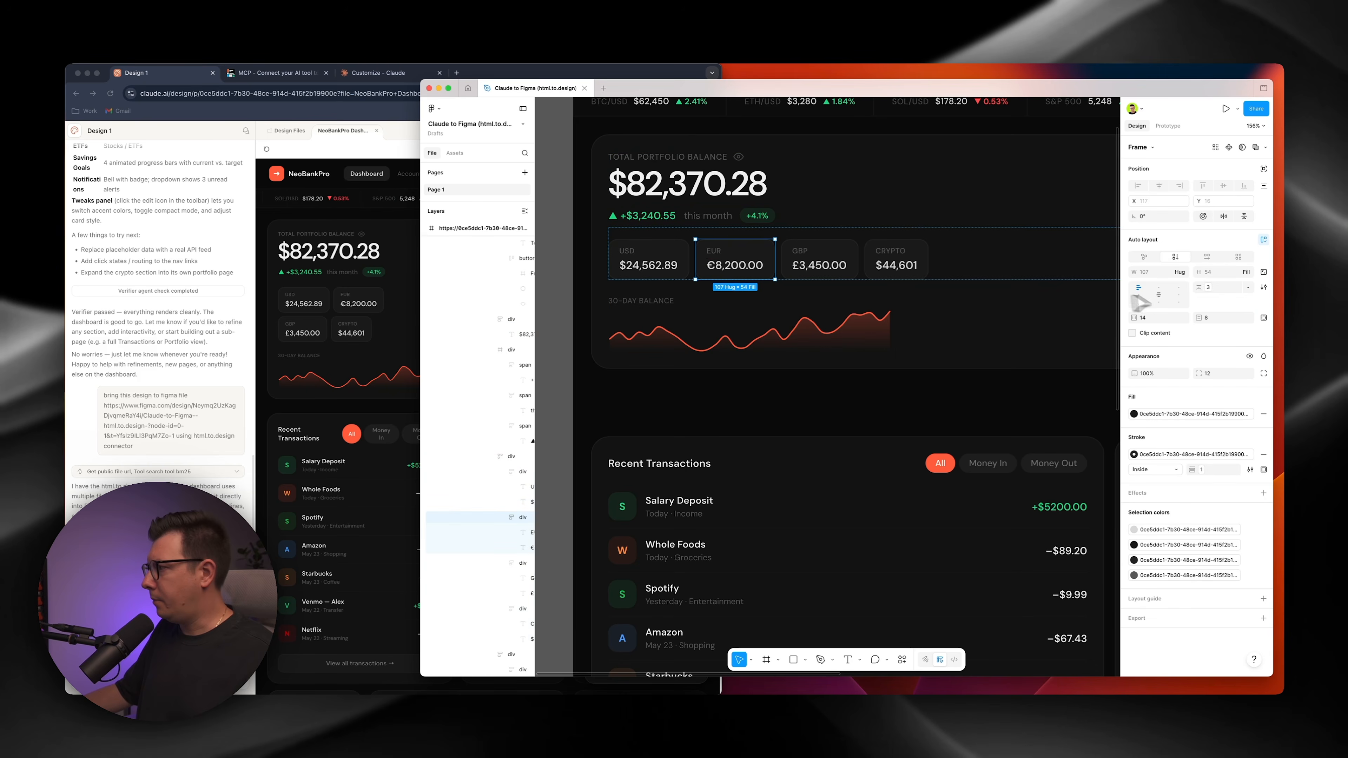
click(1211, 288)
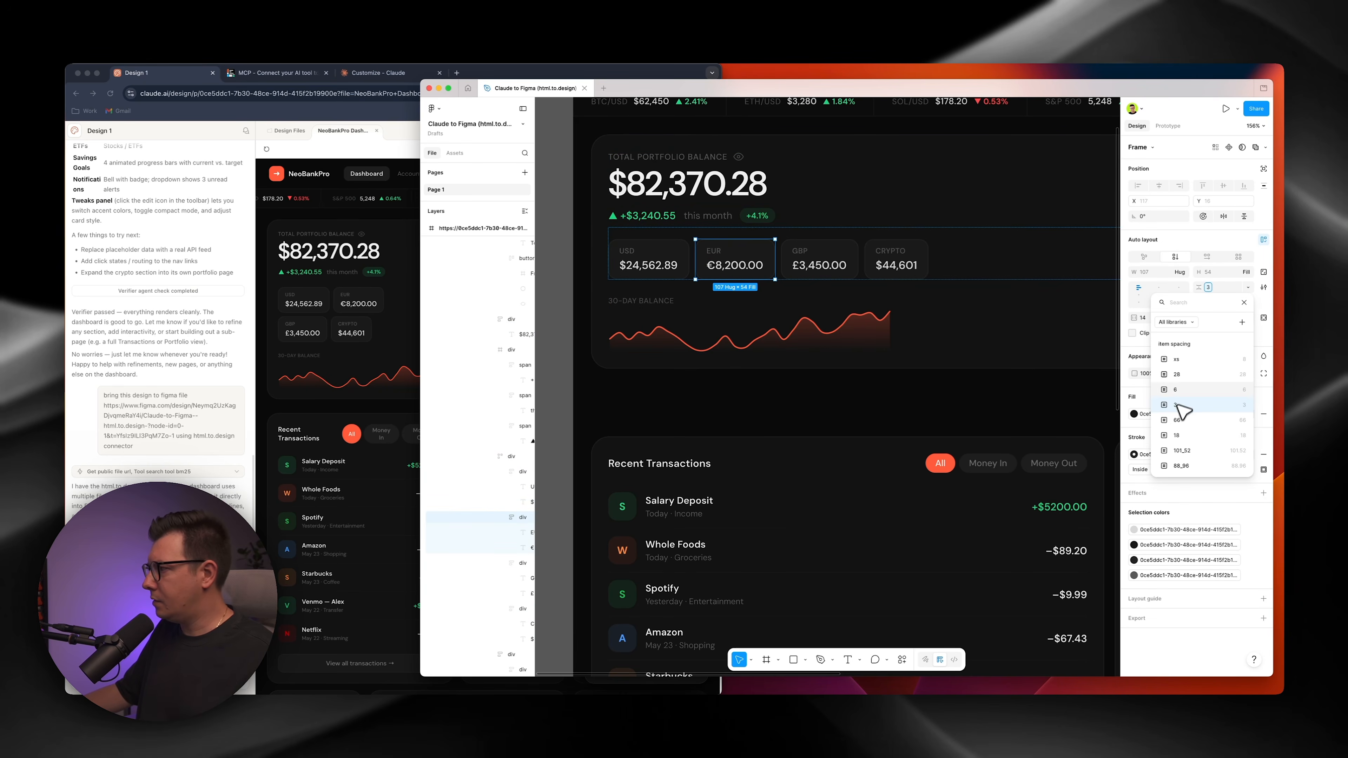
- Select the frame holding the total portfolio balance content and inspect its auto layout spacing
click(754, 338)
click(754, 337)
scroll(755, 338, up, 1)
click(771, 215)
click(883, 243)
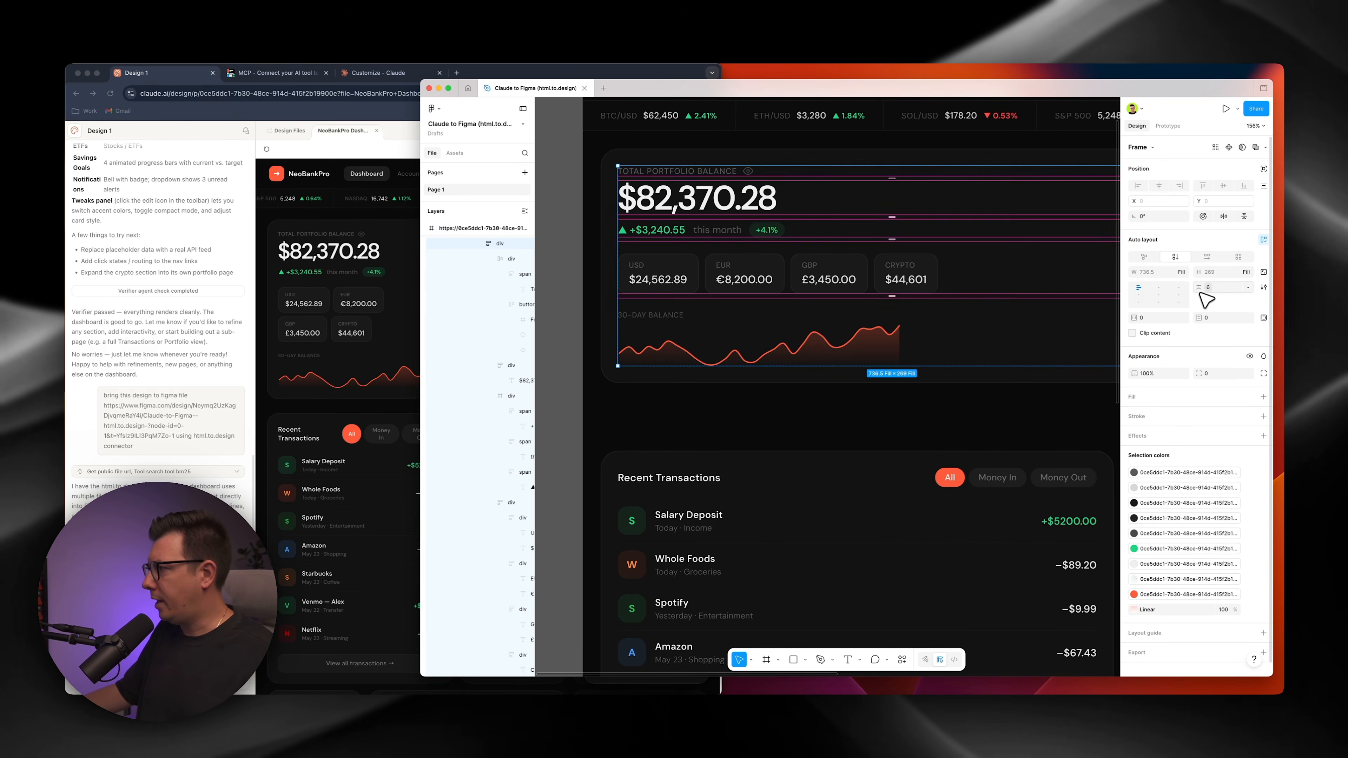
- Deselect the frame, expand the imported color styles and open the first Alto style's settings
click(578, 325)
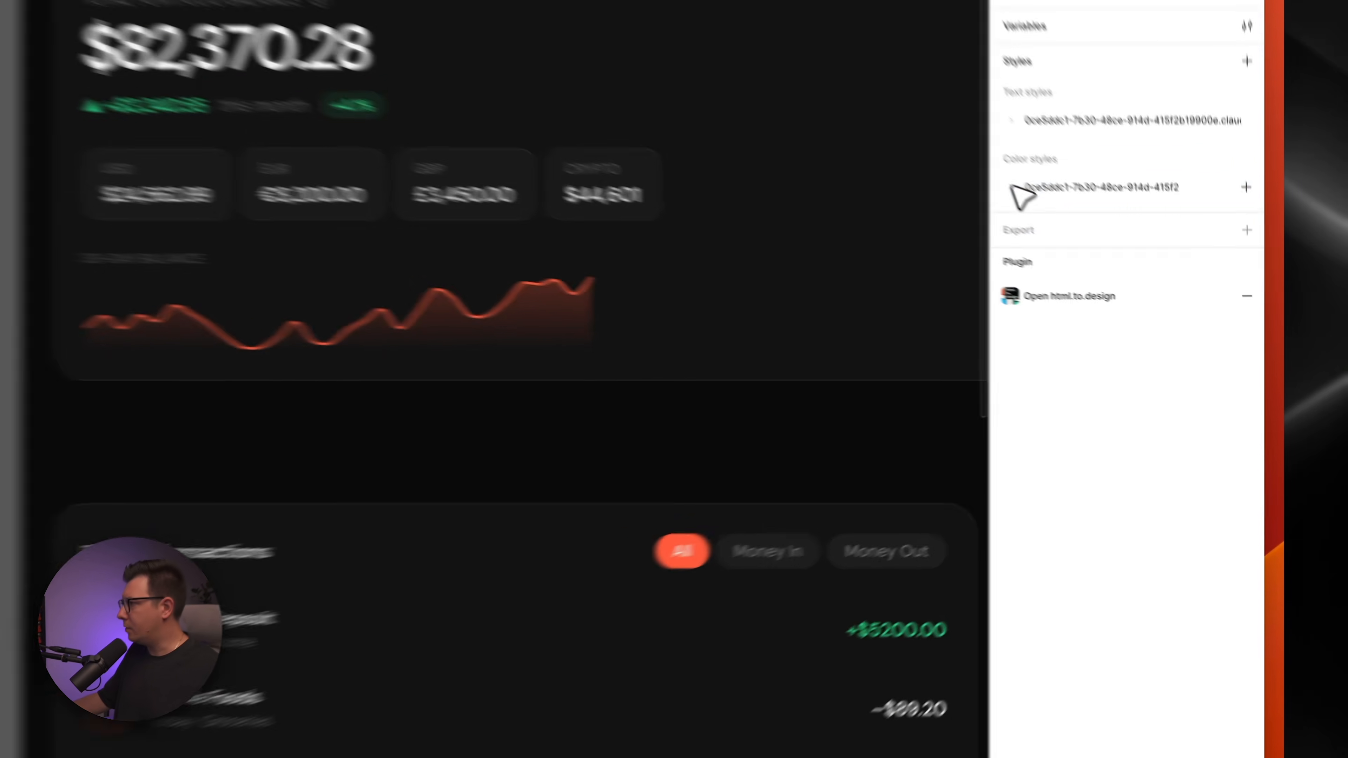
click(1144, 273)
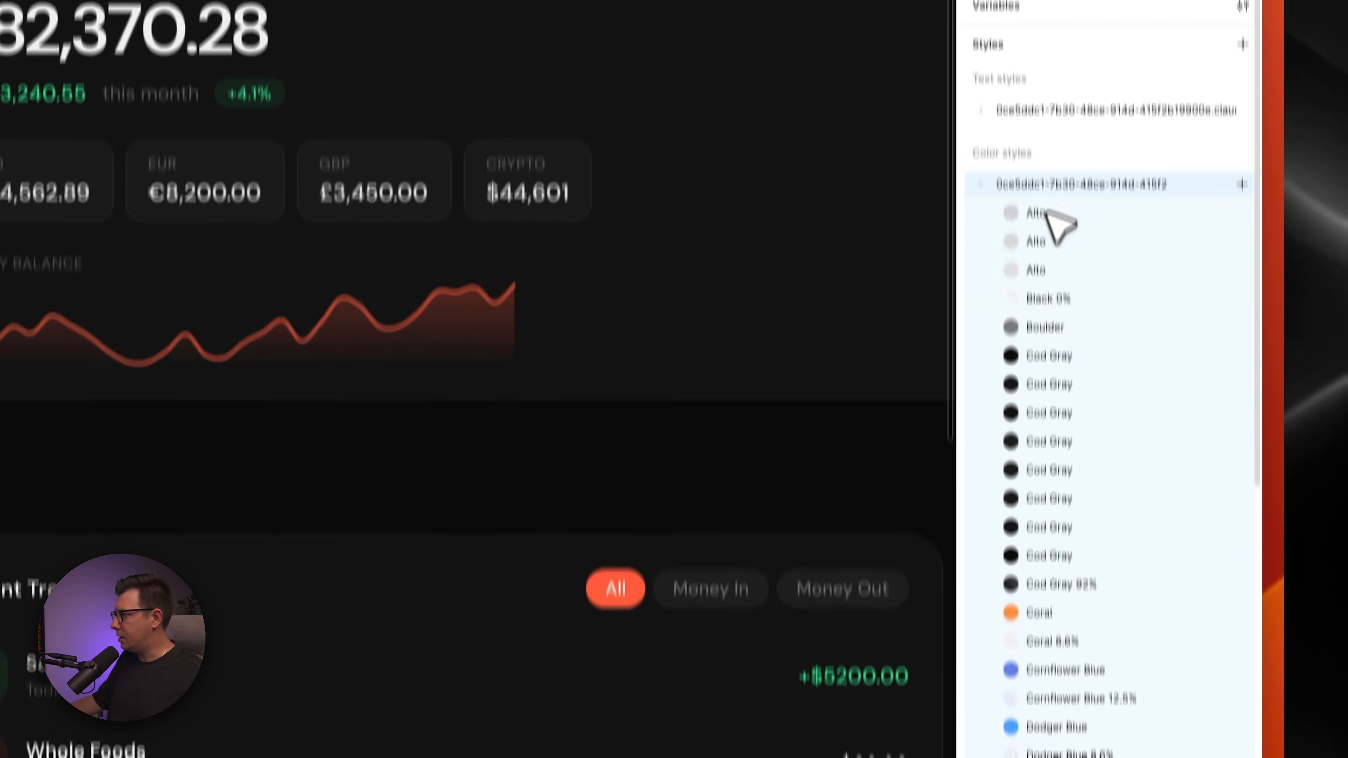
click(1242, 55)
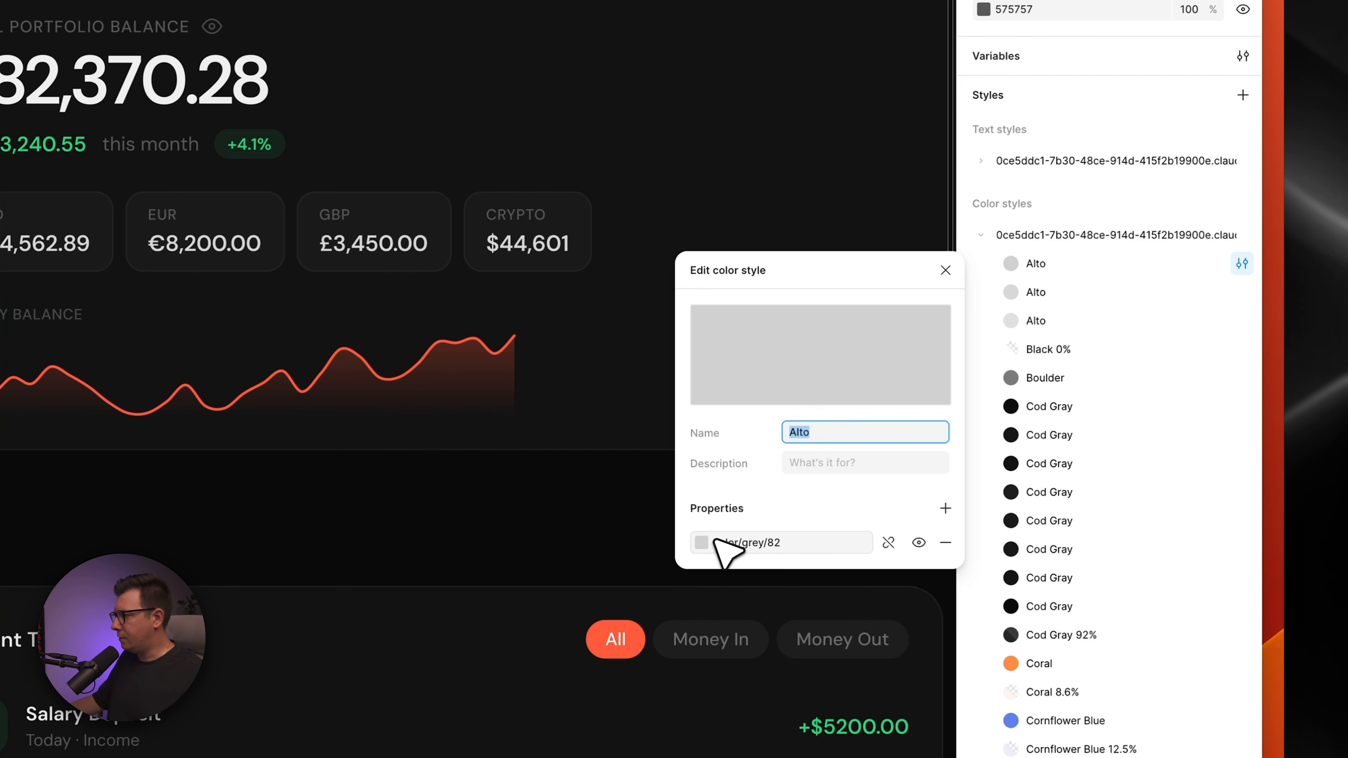
- Expand the DM Sans text styles, view the properties of a Bold 12/Auto style and close them
click(981, 161)
click(1011, 209)
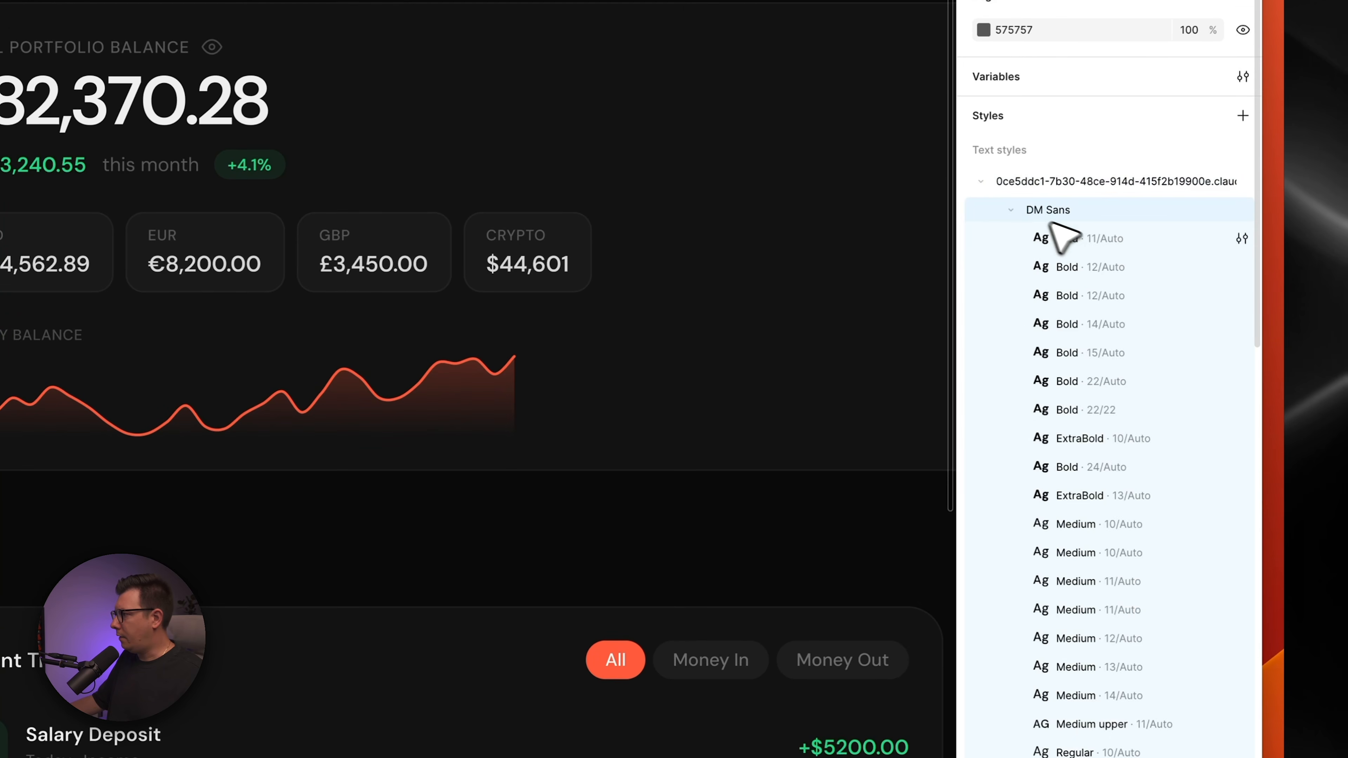
scroll(1070, 371, down, 10)
scroll(1072, 362, up, 10)
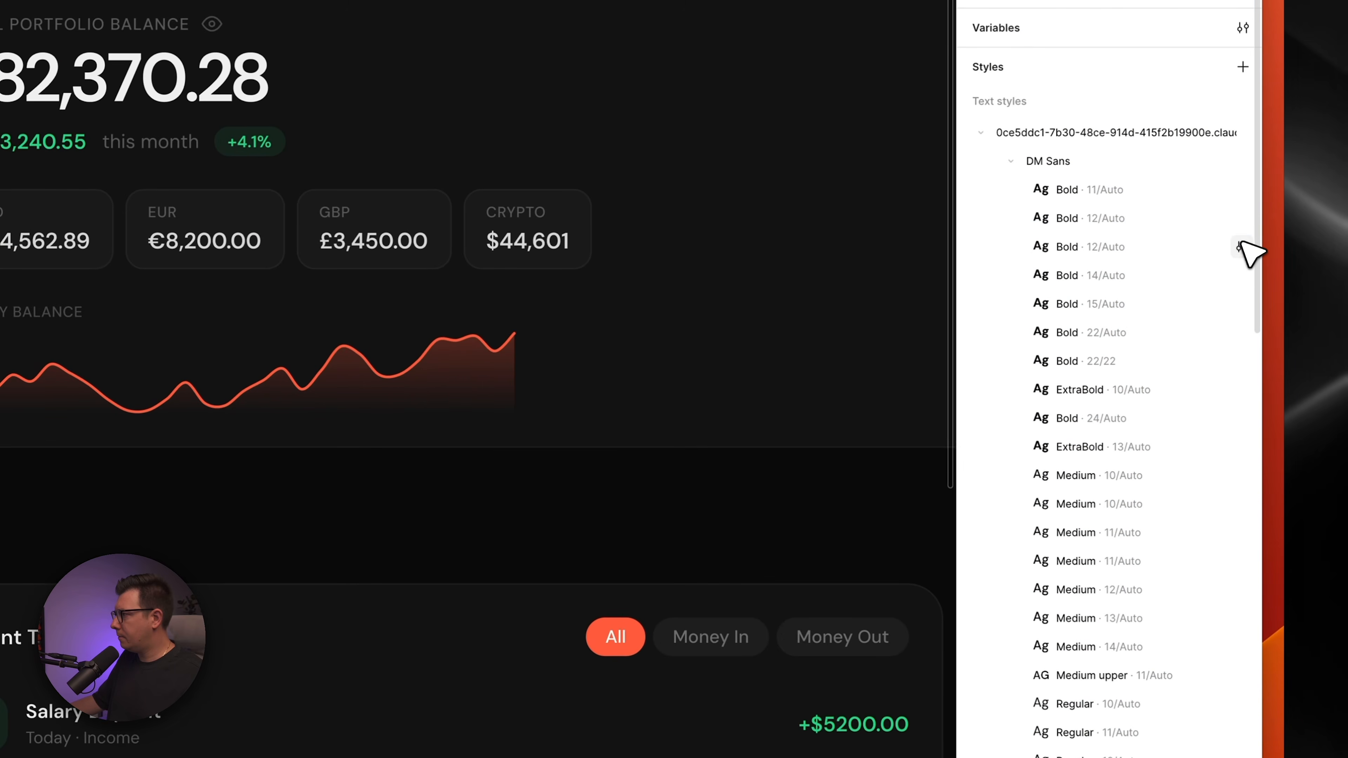
click(1240, 247)
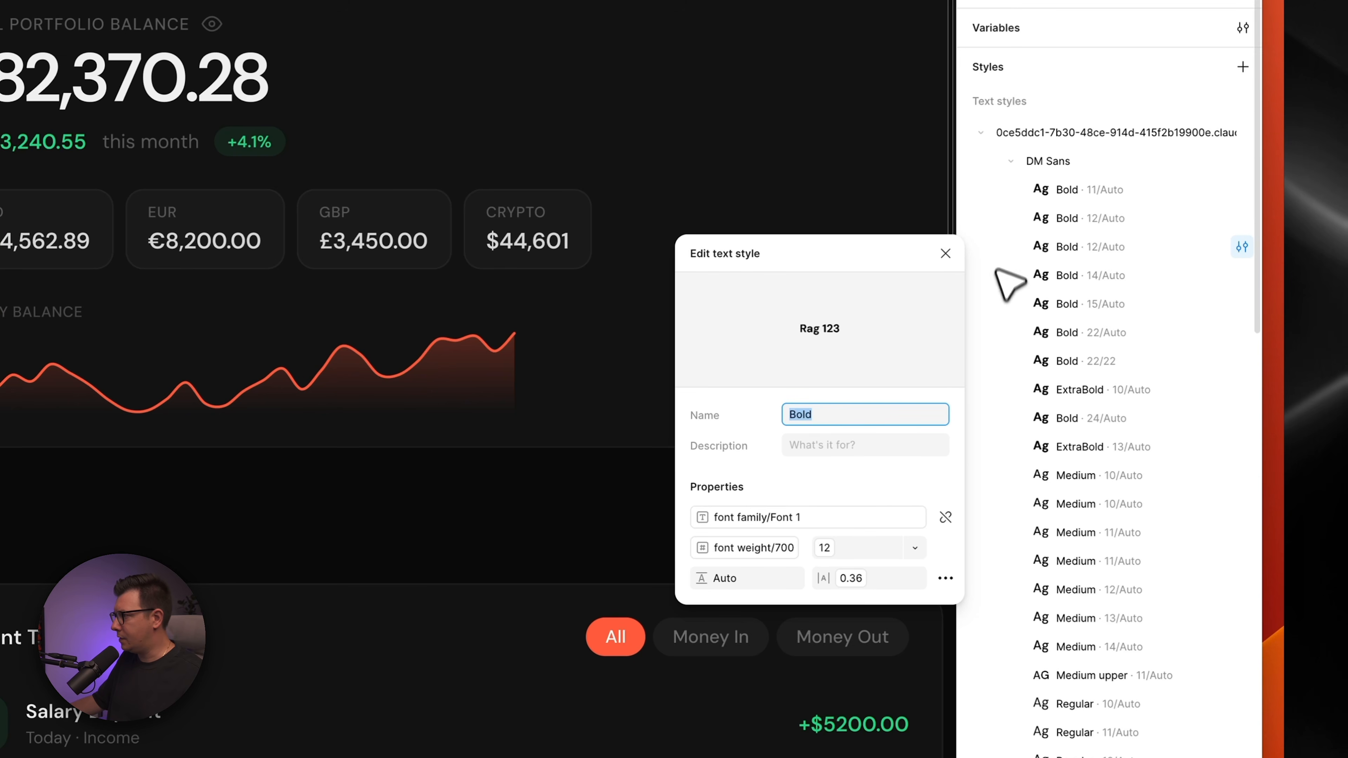
click(946, 253)
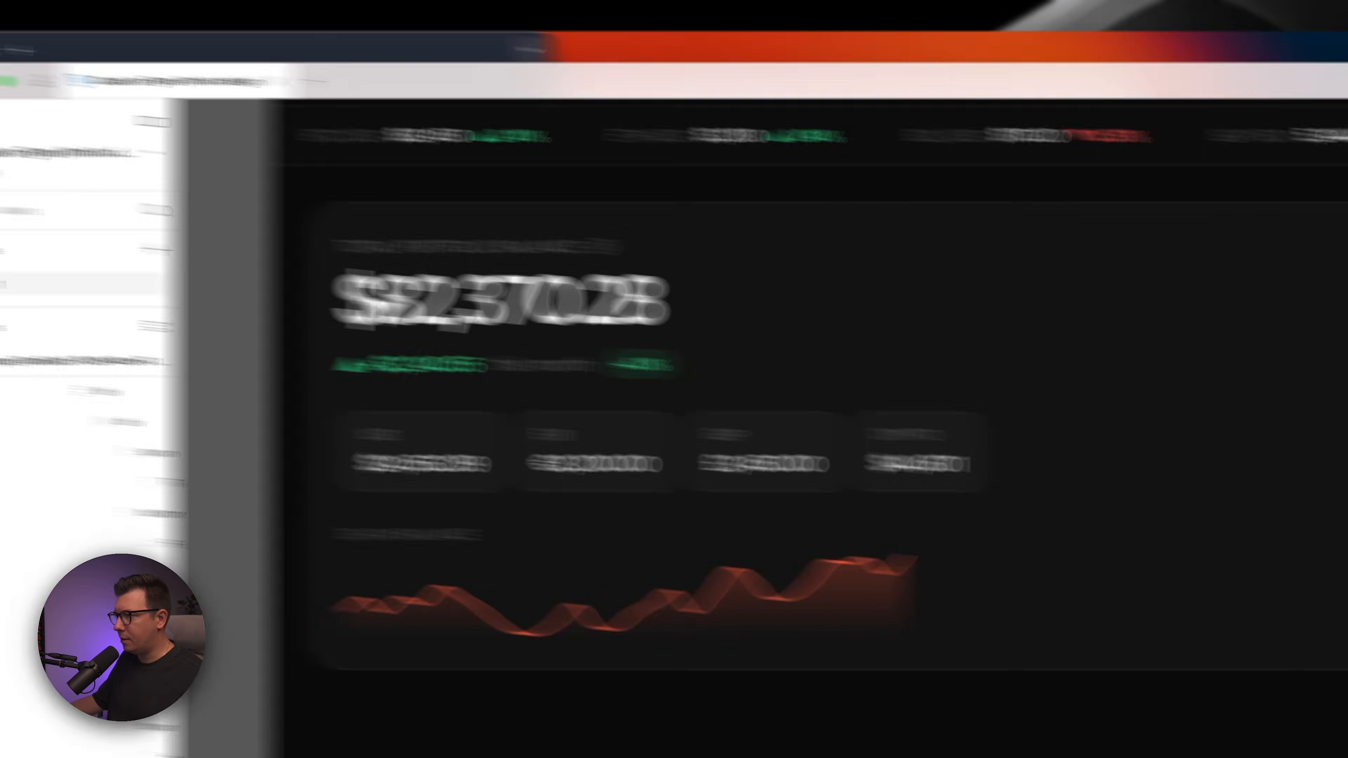
- Select the dashboard's main frame, dismiss the grid tip, review its grid auto layout settings and deselect the frame
scroll(919, 312, down, 6)
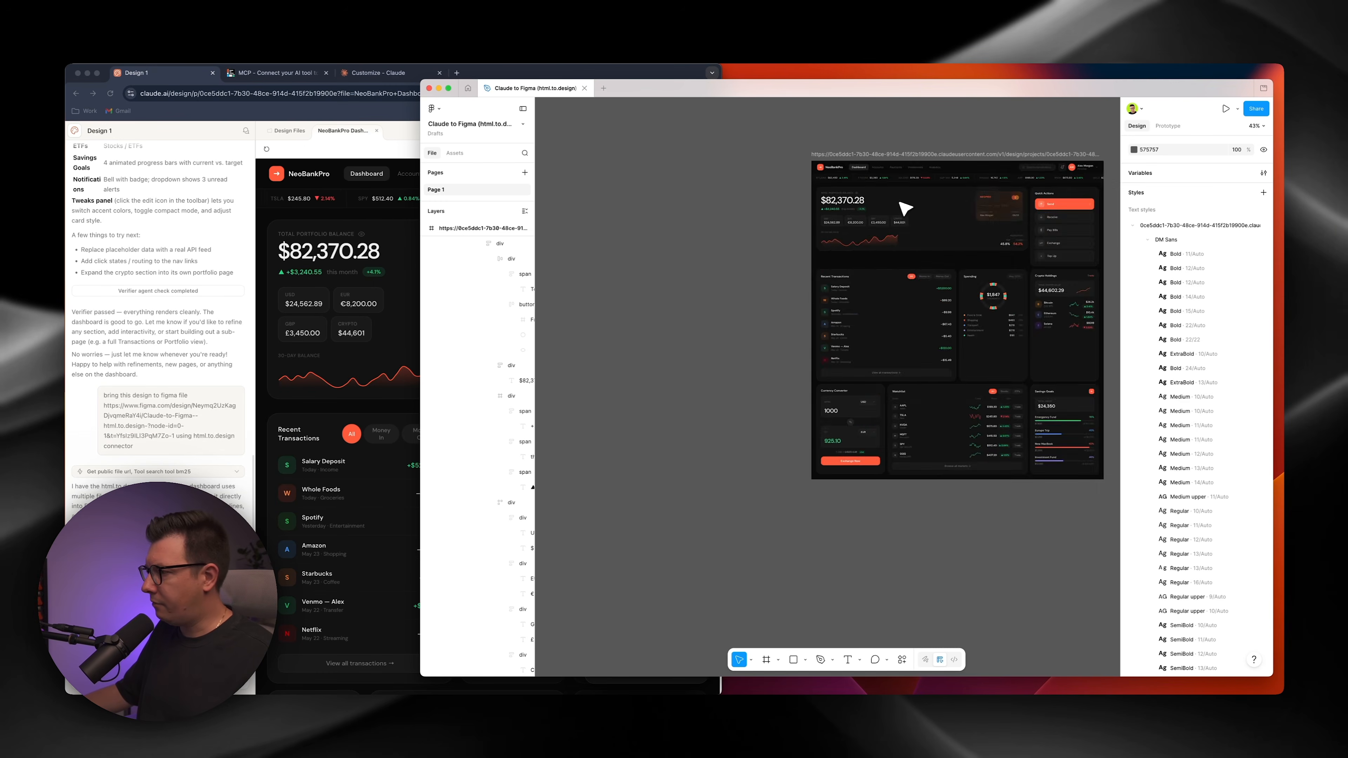
scroll(906, 209, up, 5)
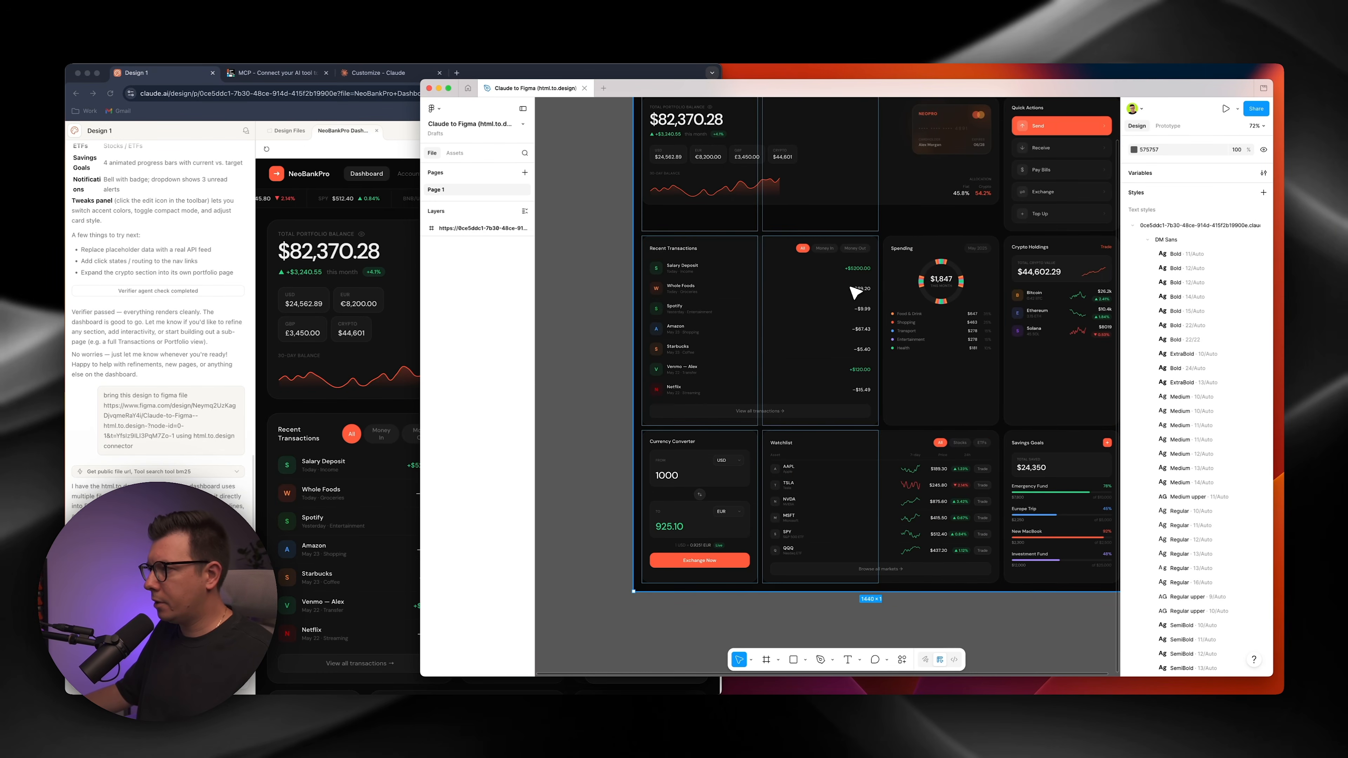
click(851, 287)
scroll(852, 290, right, 1)
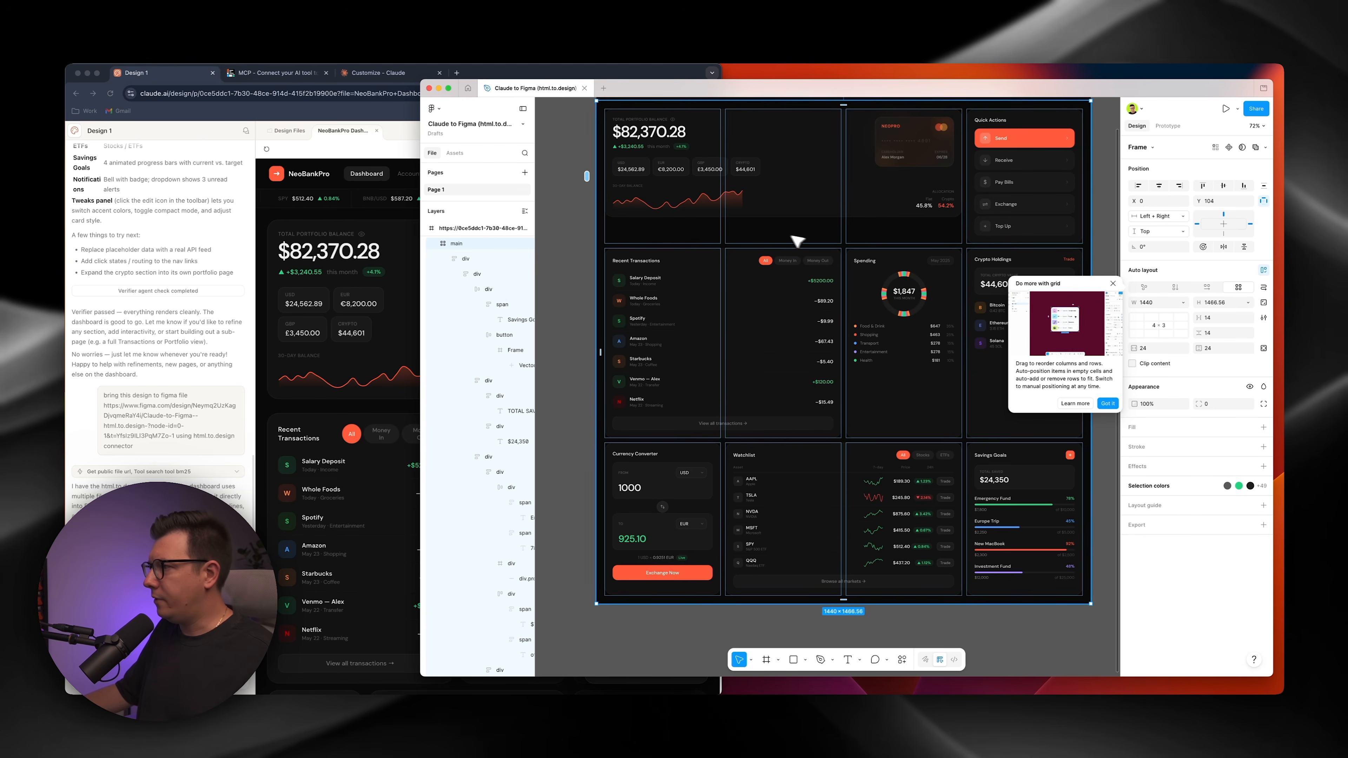
click(1114, 284)
scroll(769, 187, up, 4)
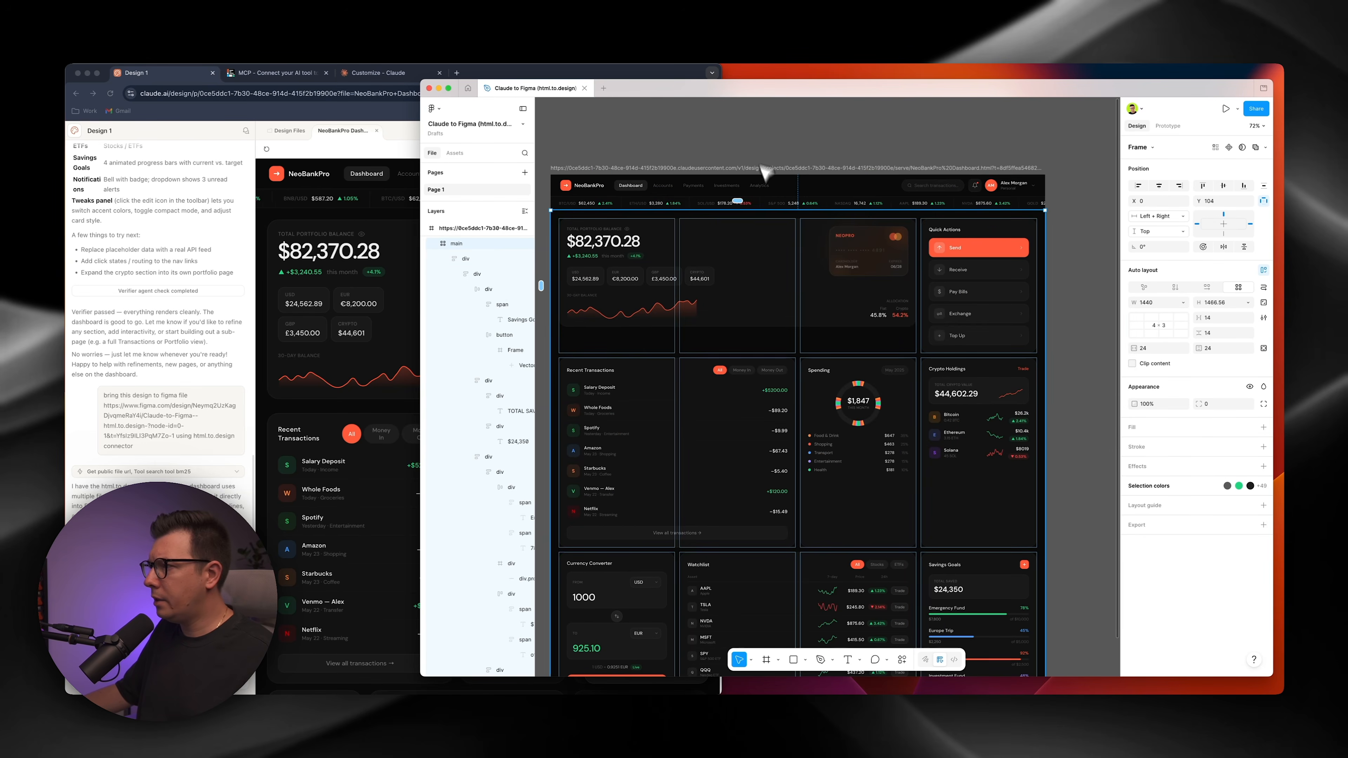
click(752, 128)
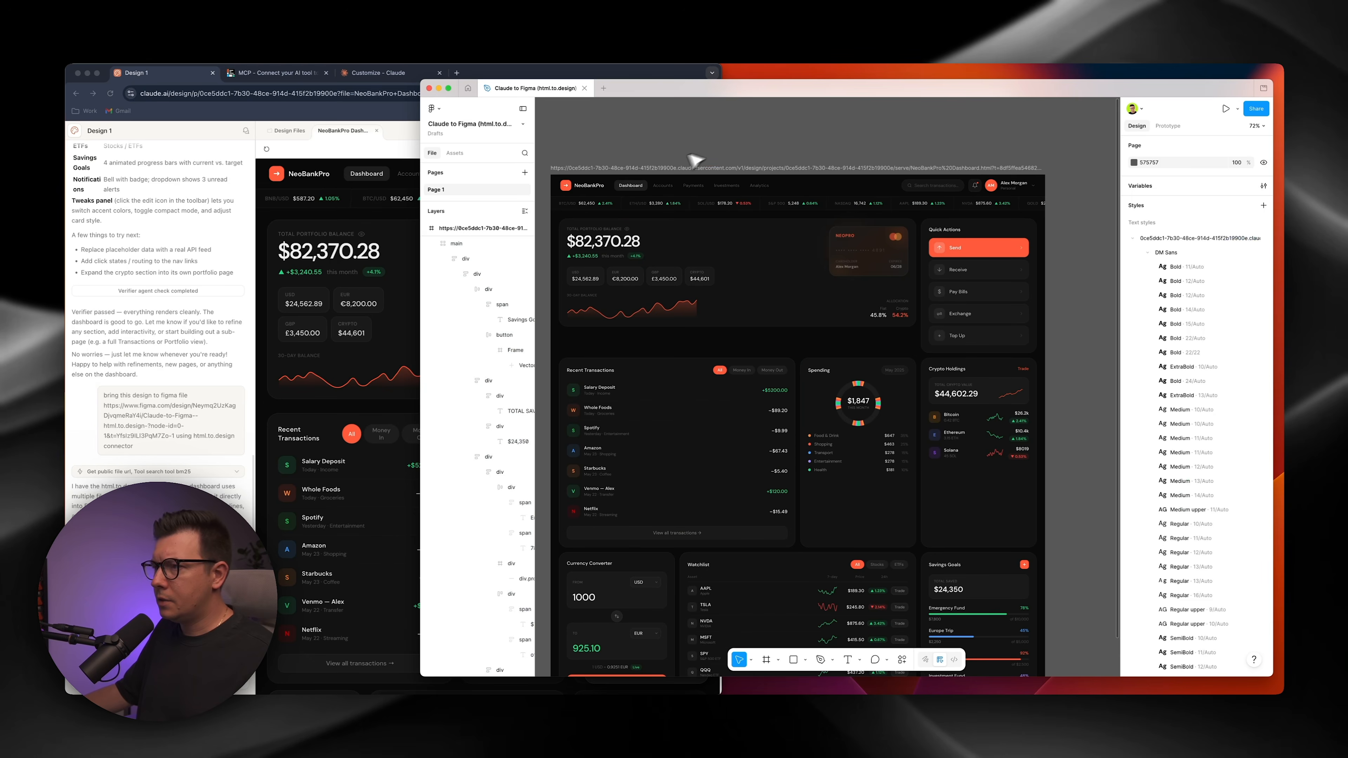
- Select the top-level imported dashboard frame to view its layout properties and deselect it
click(790, 169)
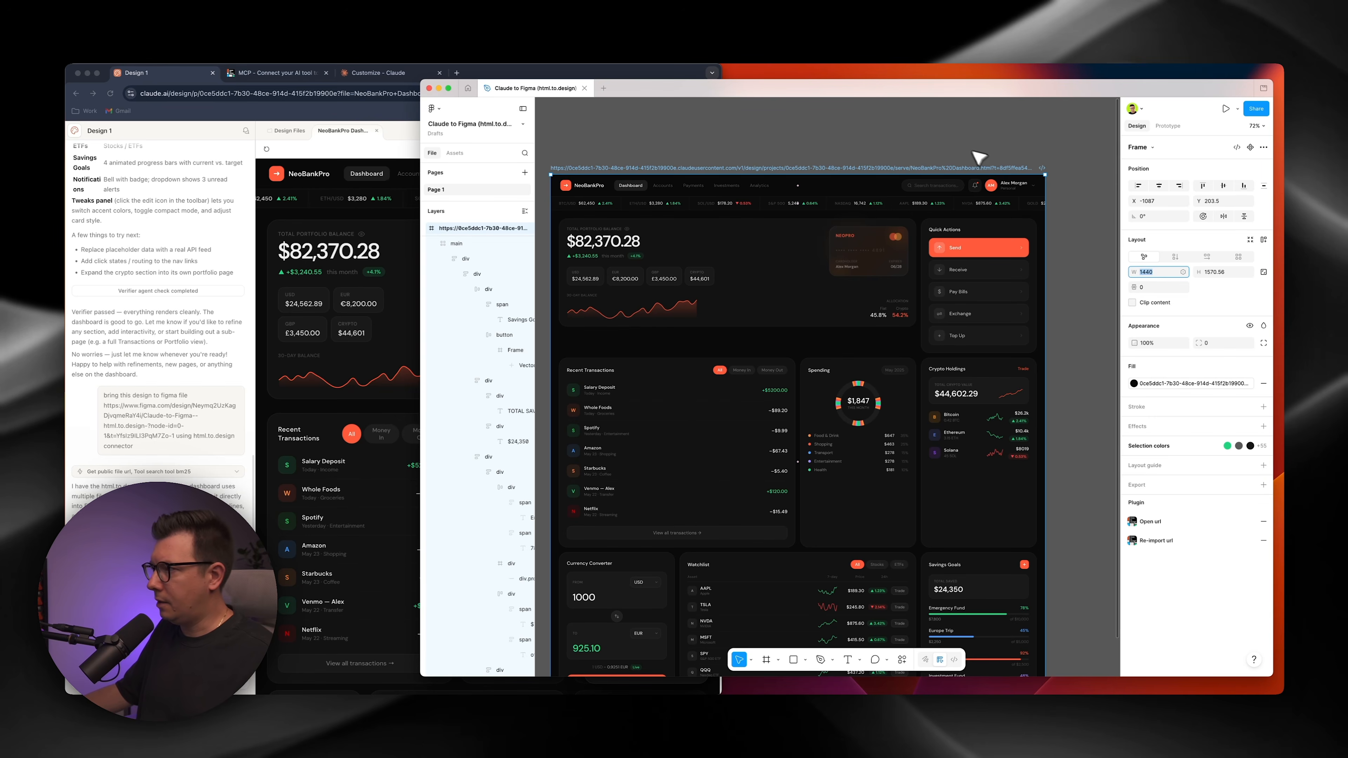
click(962, 145)
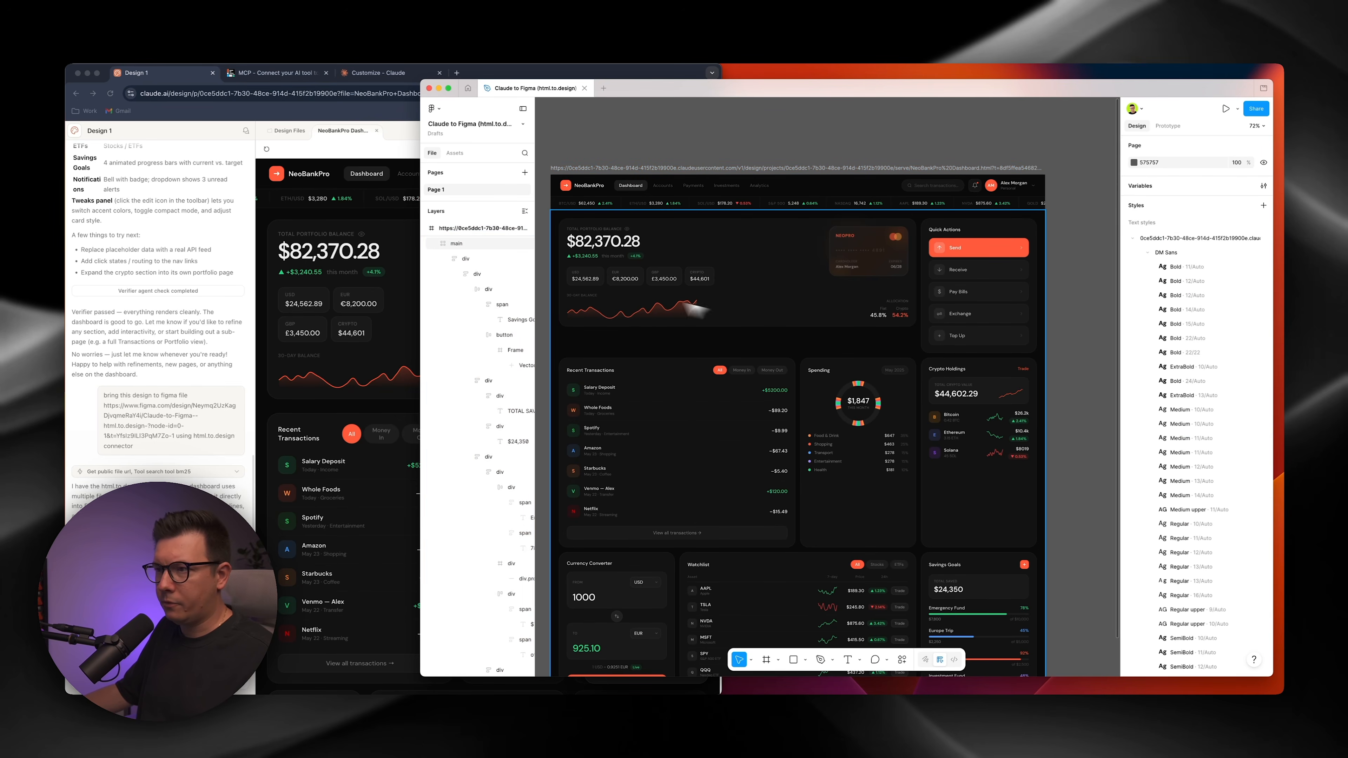
scroll(823, 193, down, 2)
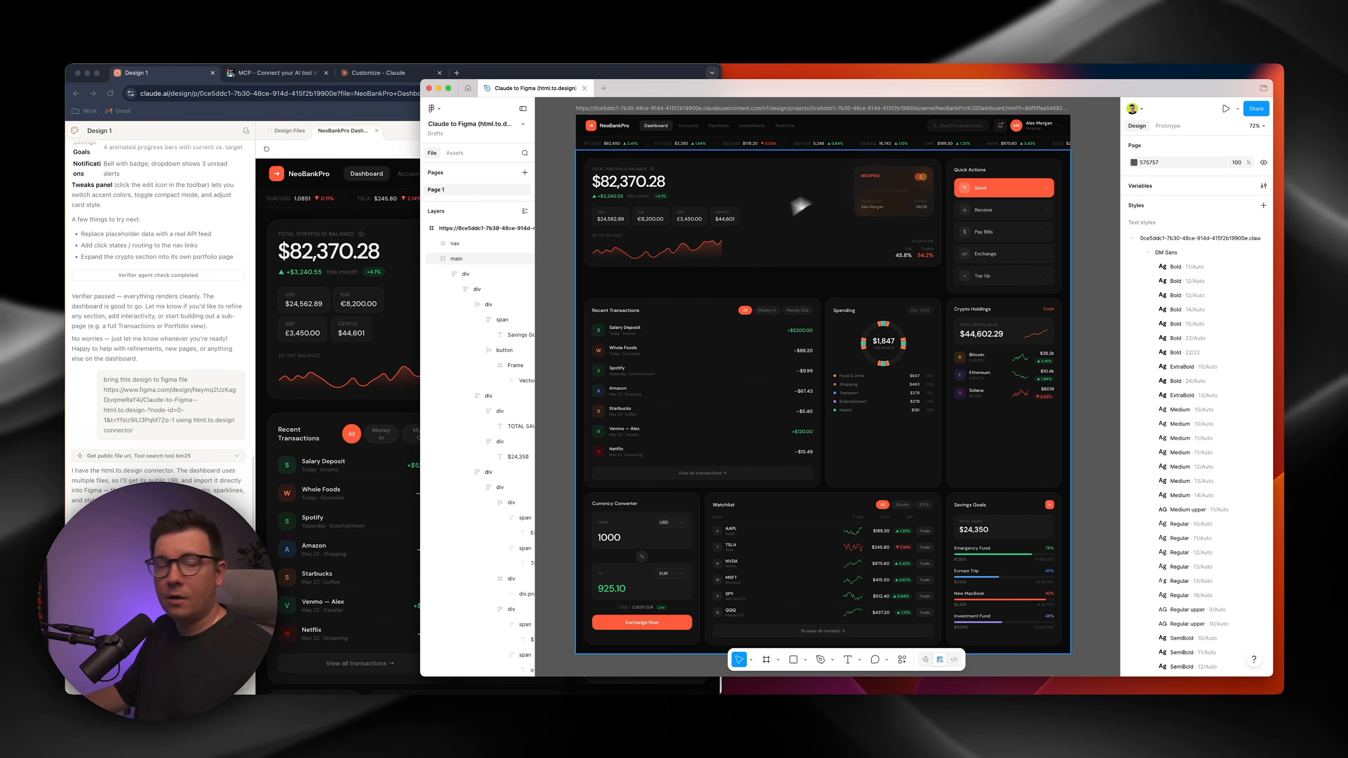
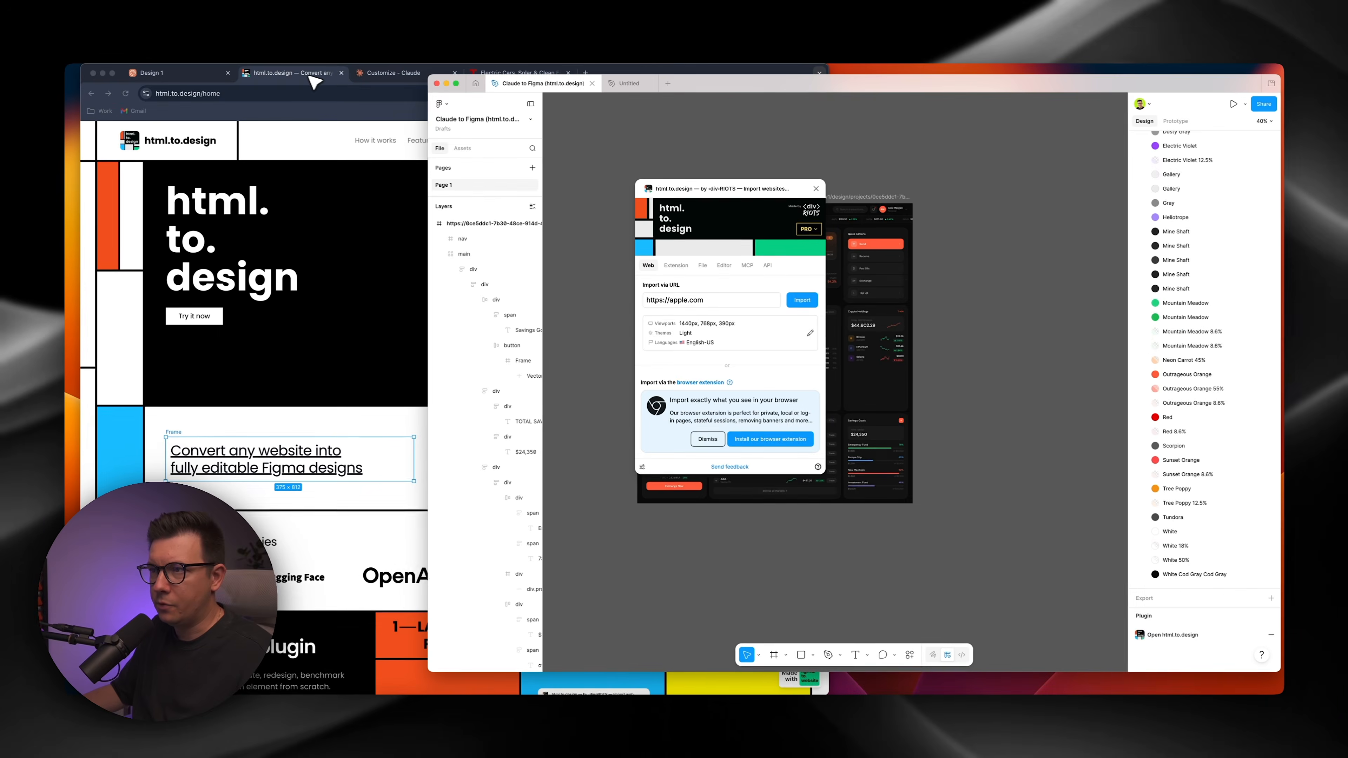
- Switch to the browser, capture the current tesla.com page with the html.to.design extension and copy the capture to the clipboard
click(306, 76)
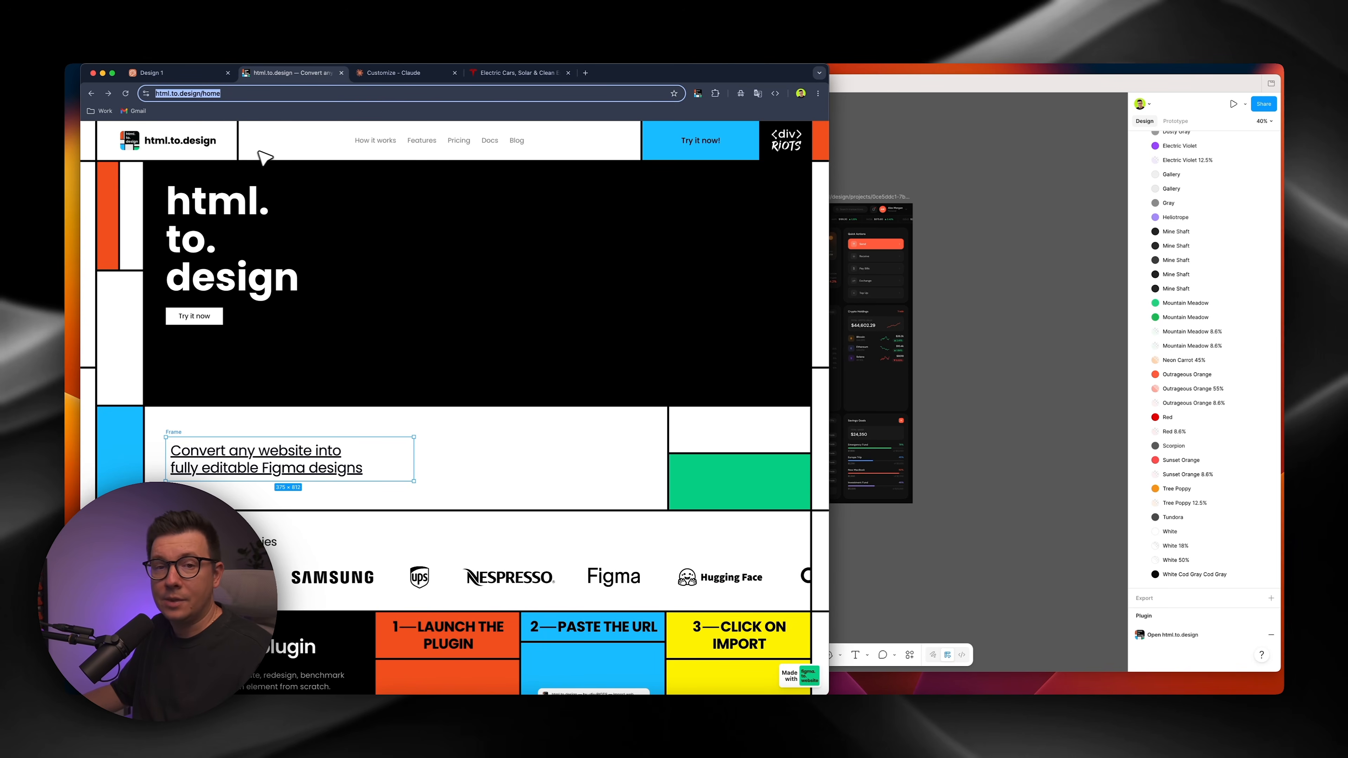
key(ctrl+Tab)
key(ctrl+Tab)
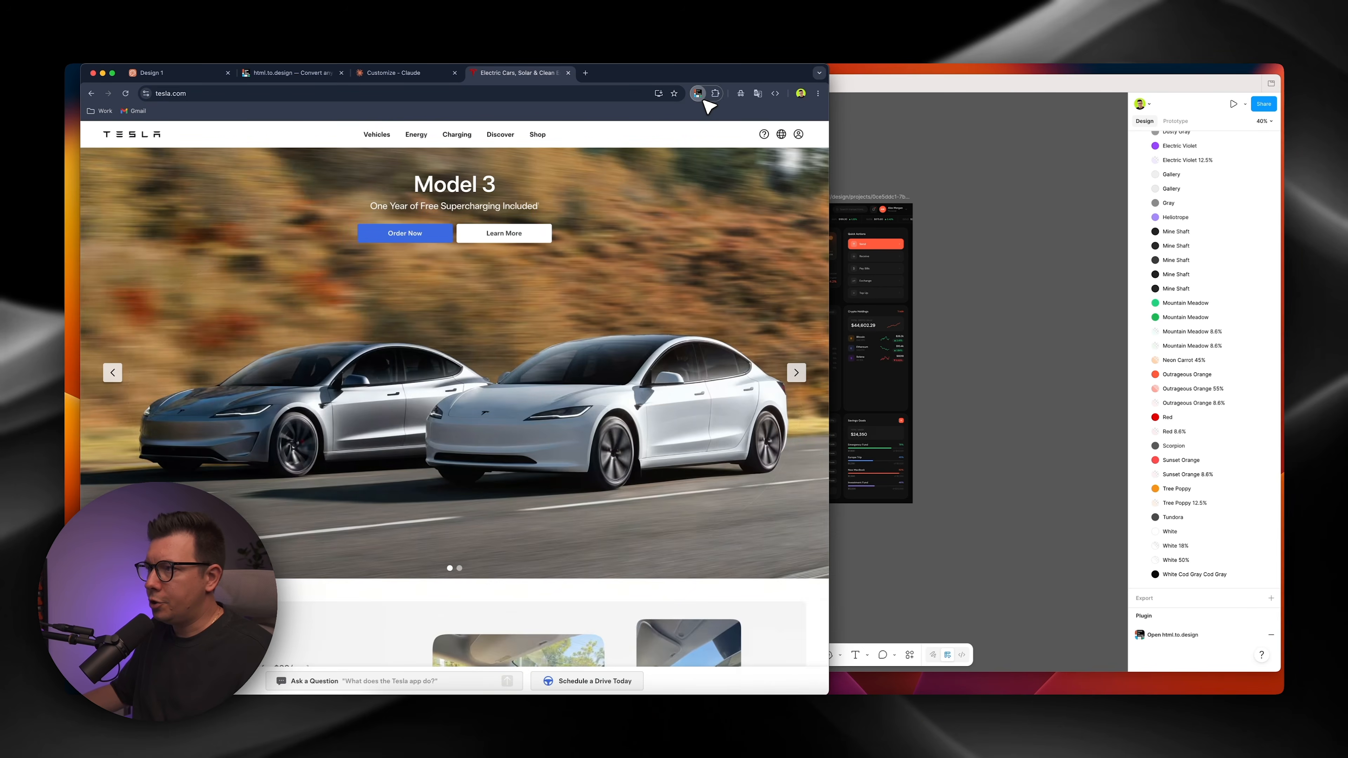
click(698, 94)
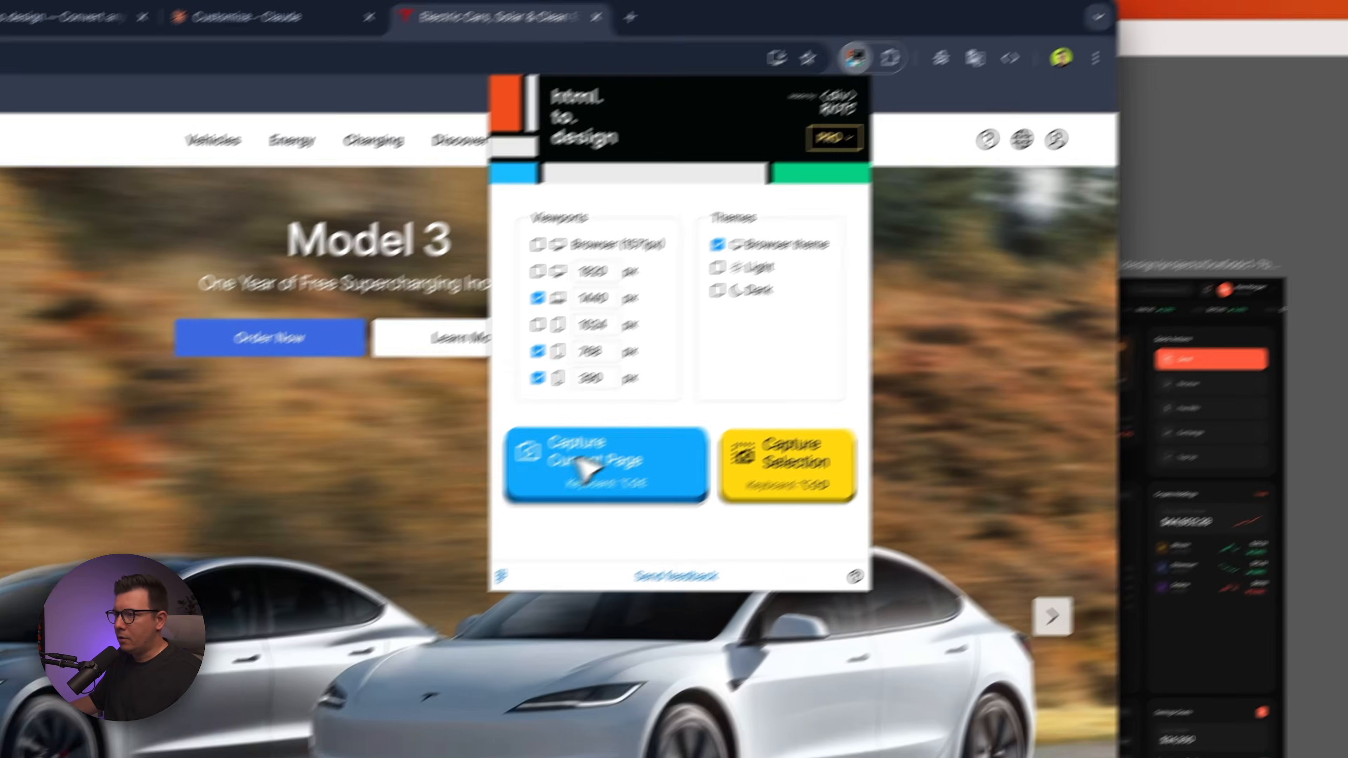
click(487, 523)
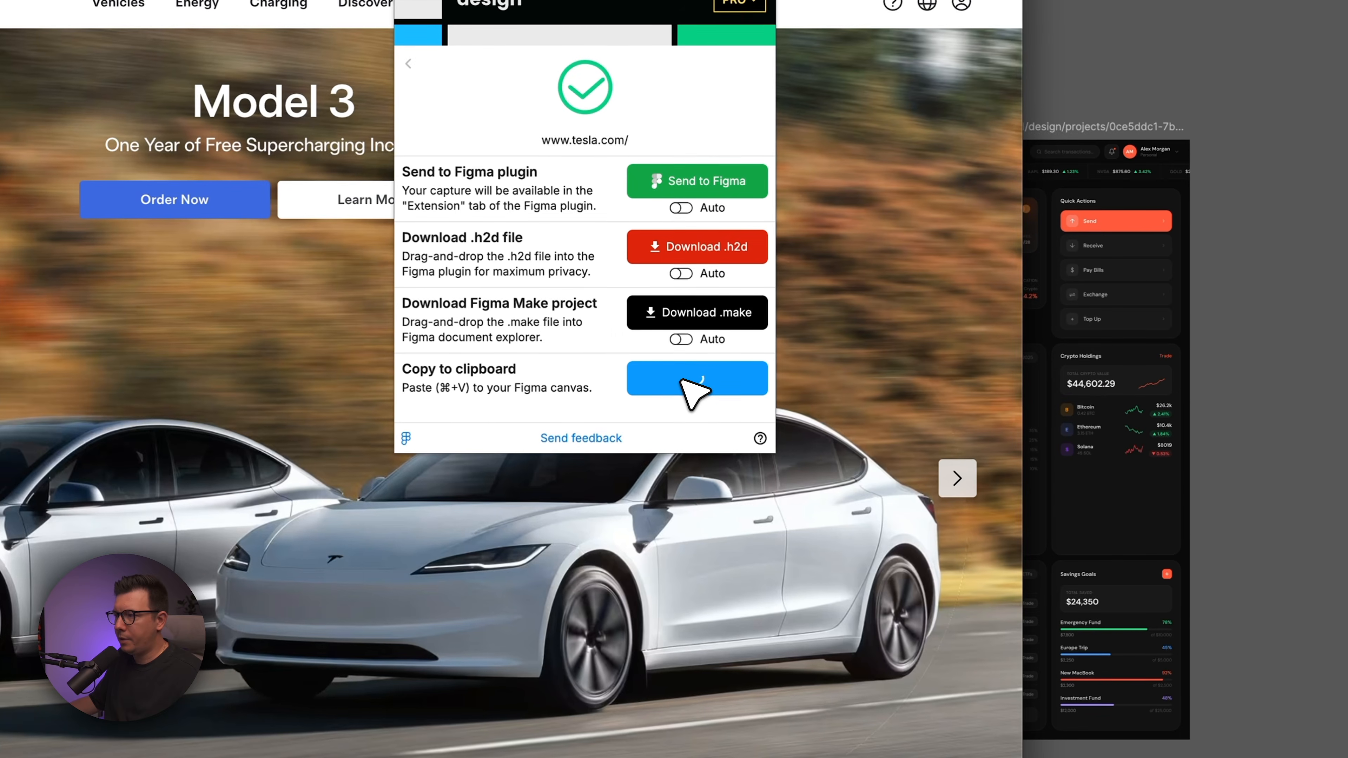
click(735, 481)
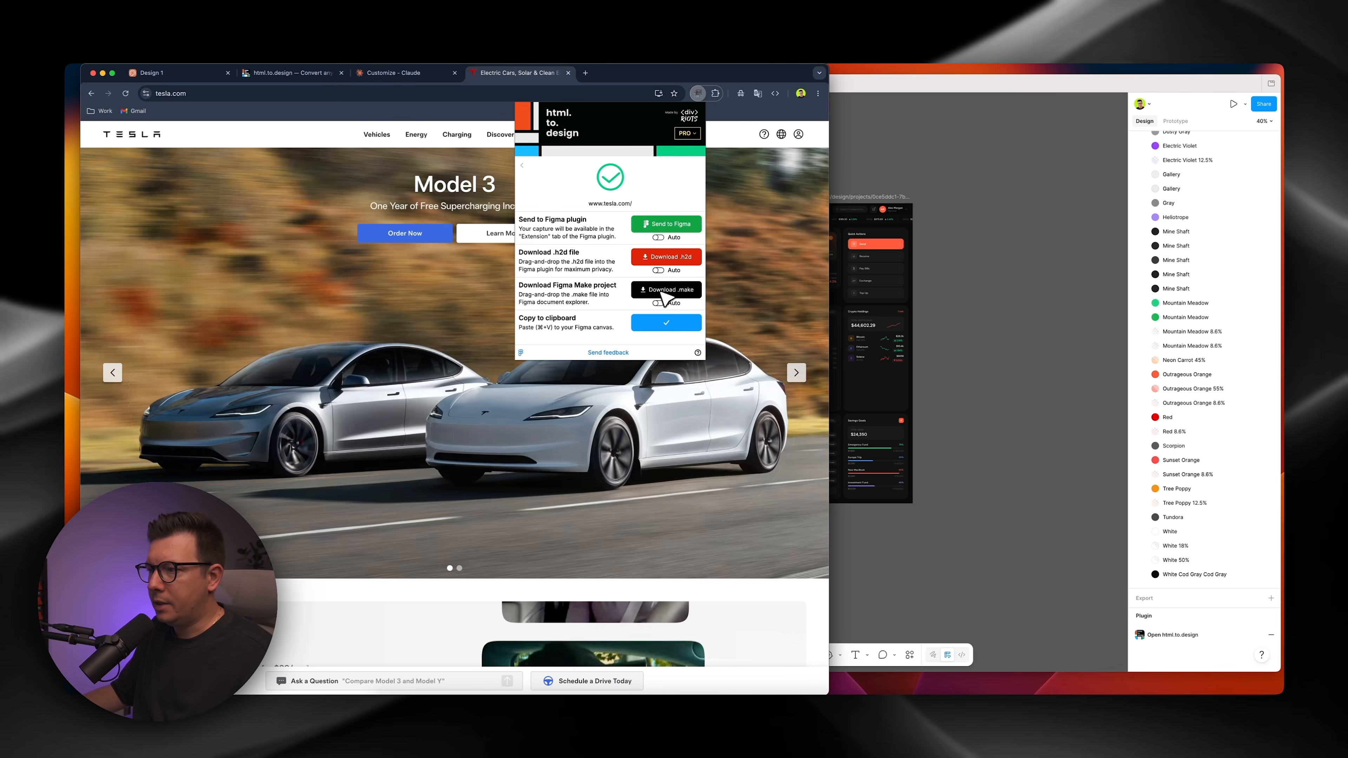
- Switch to Figma, paste the captured Tesla page frames onto the canvas, place them beside the dashboard and deselect them
click(979, 213)
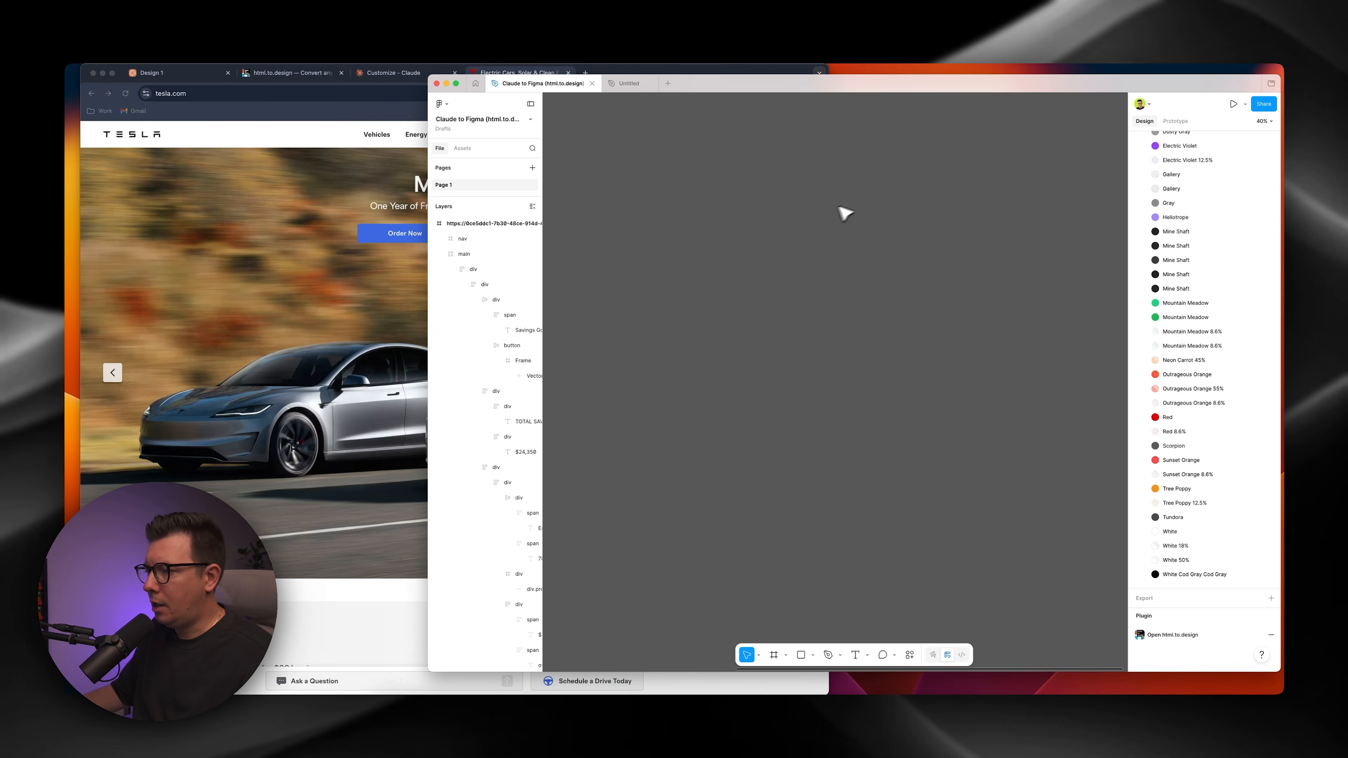
key(super+v)
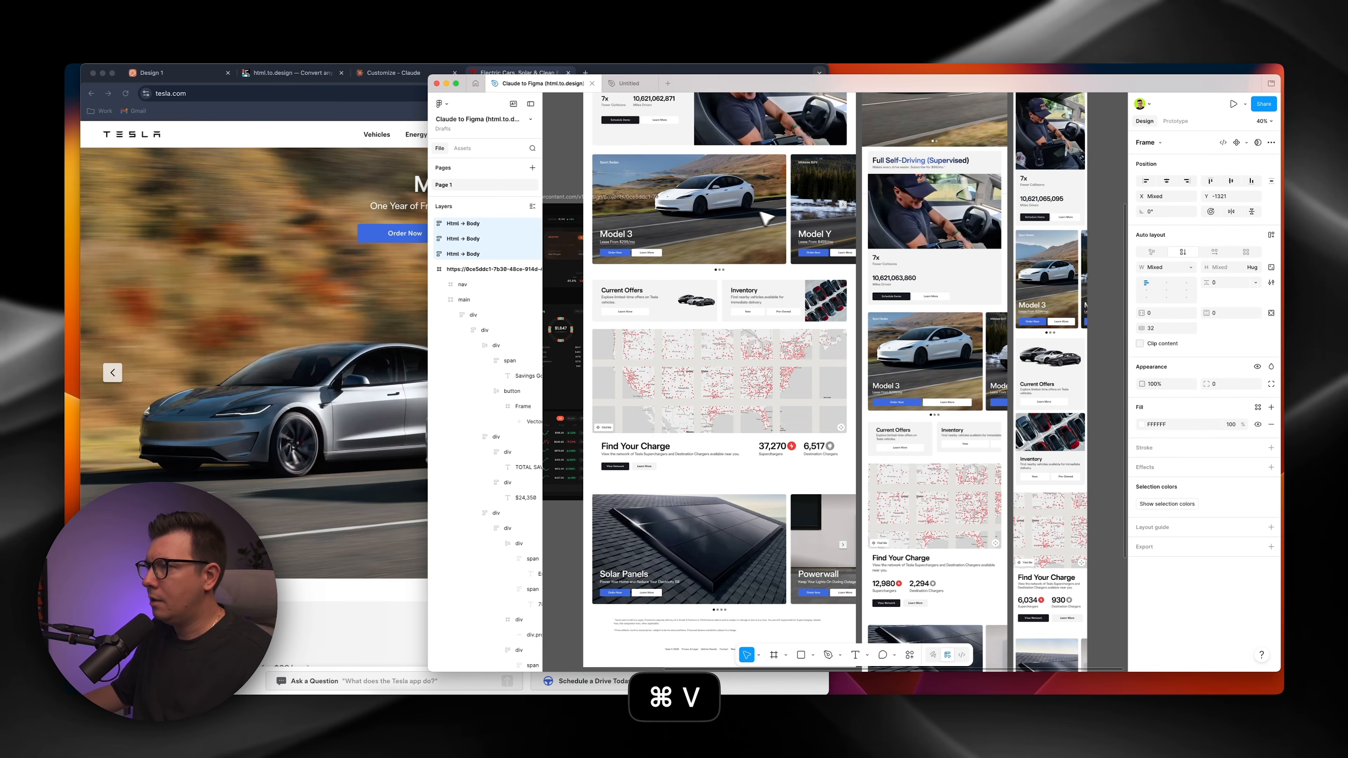
scroll(773, 218, down, 5)
drag(654, 215, 727, 356)
click(797, 307)
scroll(799, 298, down, 3)
scroll(798, 297, right, 2)
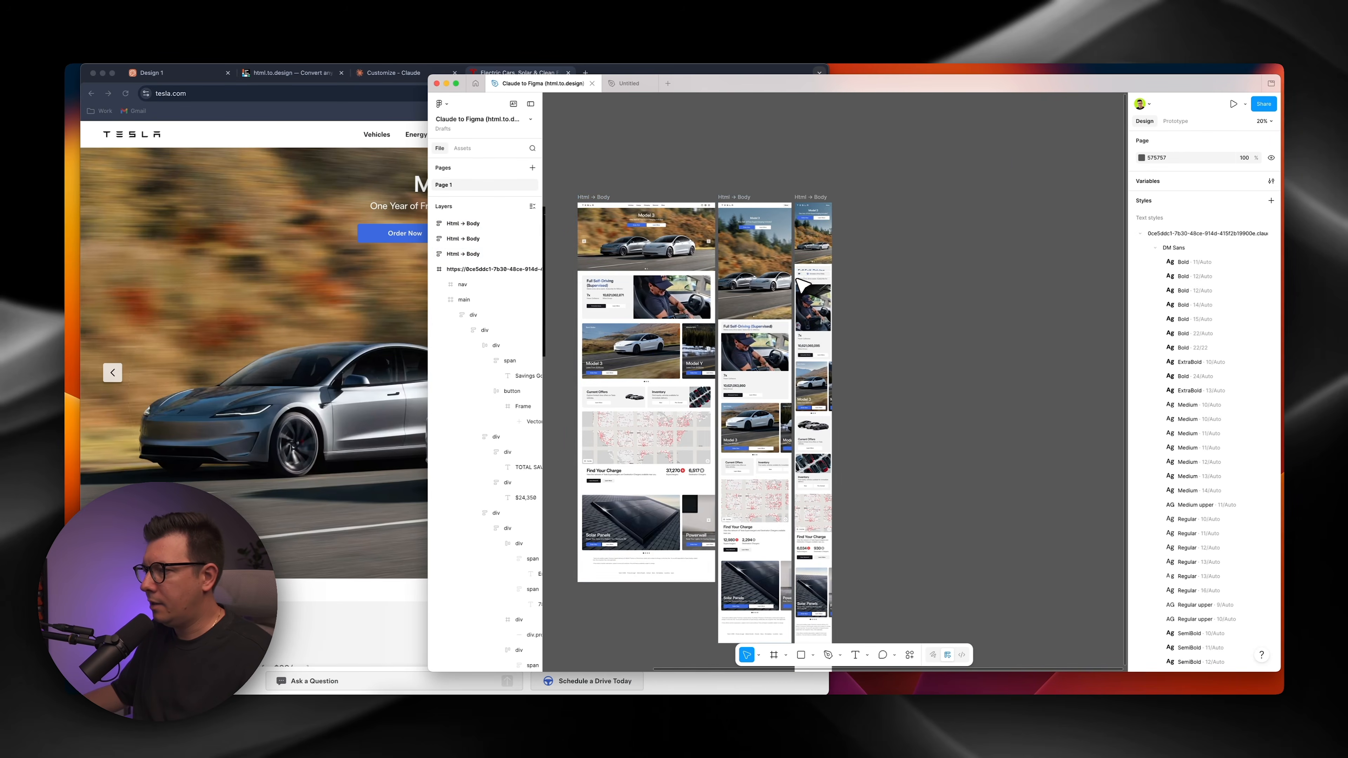
- Examine how the Tesla page was imported at desktop, tablet and mobile widths, and select the desktop frame
scroll(660, 258, up, 5)
scroll(640, 251, left, 2)
scroll(777, 228, down, 5)
scroll(777, 229, right, 5)
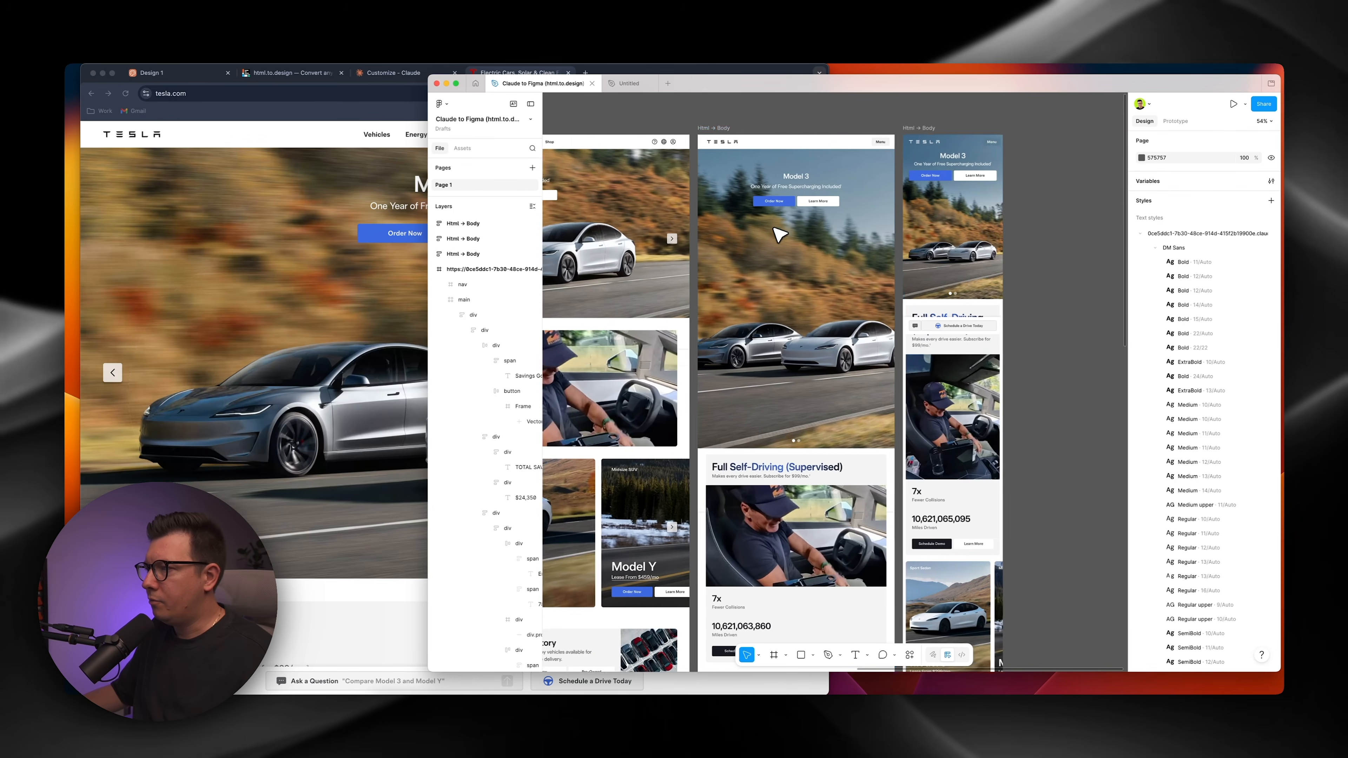
scroll(889, 333, down, 5)
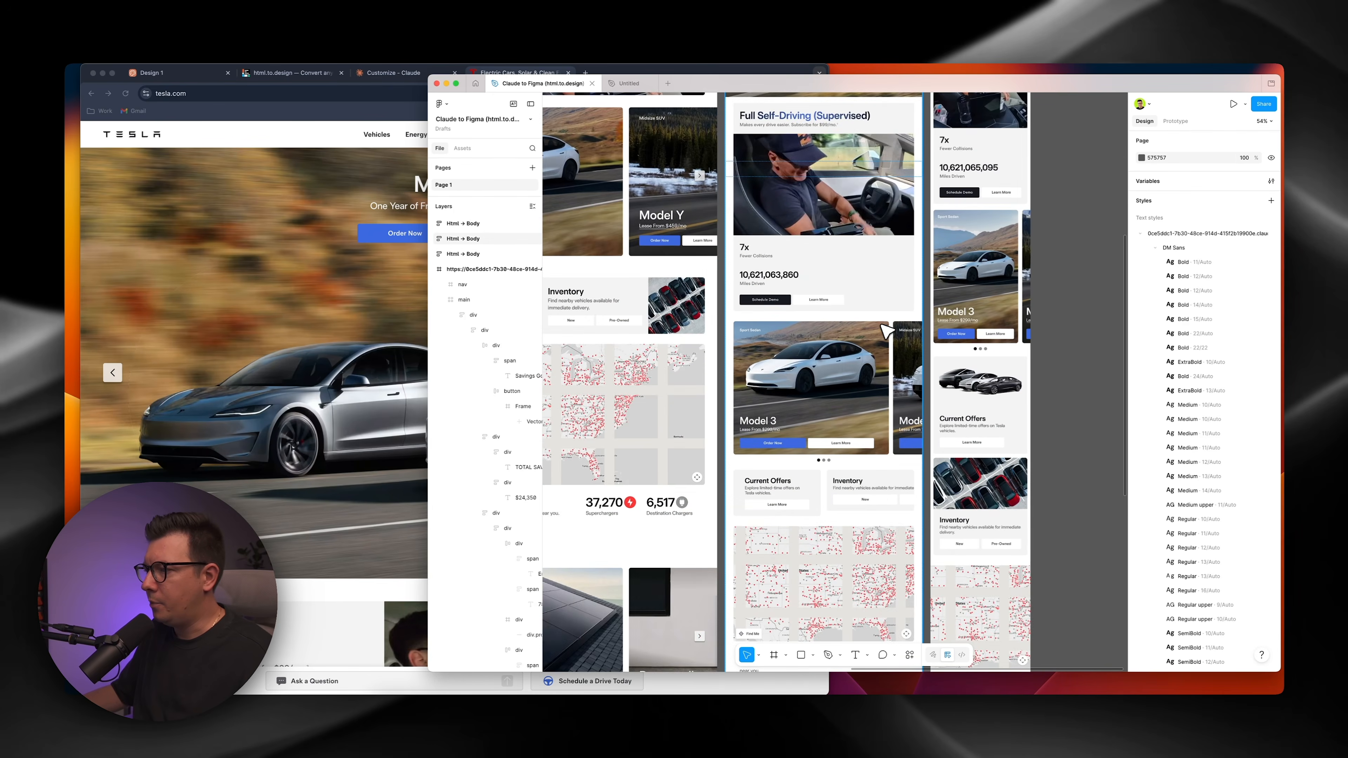
scroll(911, 325, right, 5)
scroll(911, 325, up, 3)
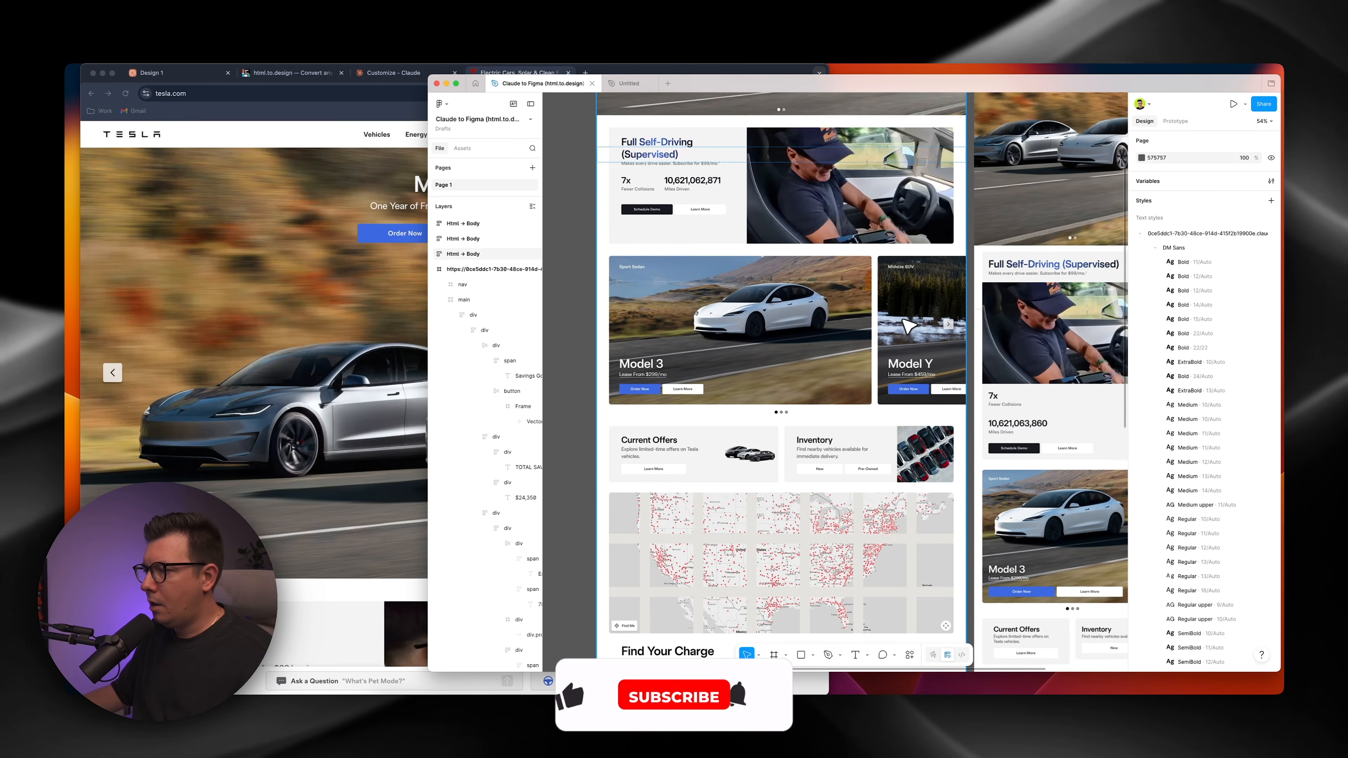
scroll(738, 542, down, 3)
click(722, 454)
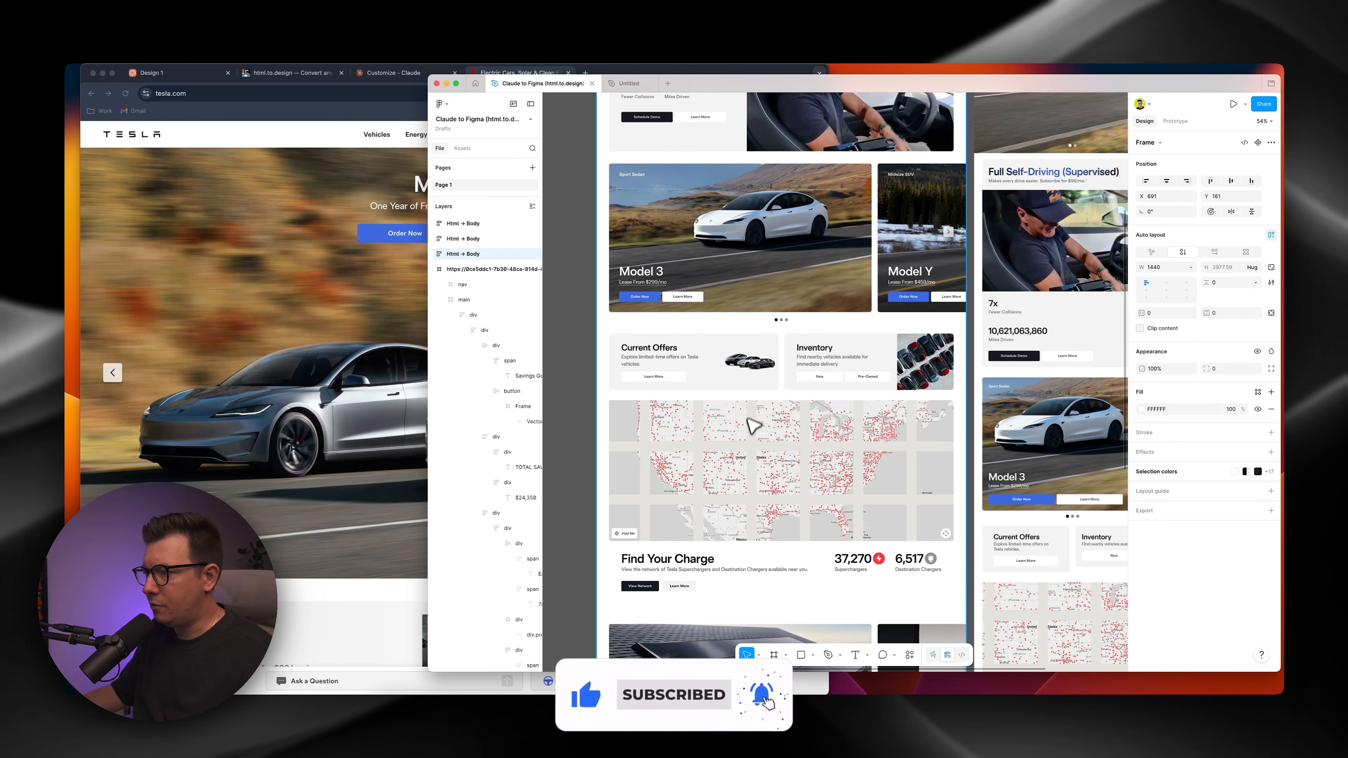
scroll(754, 425, up, 10)
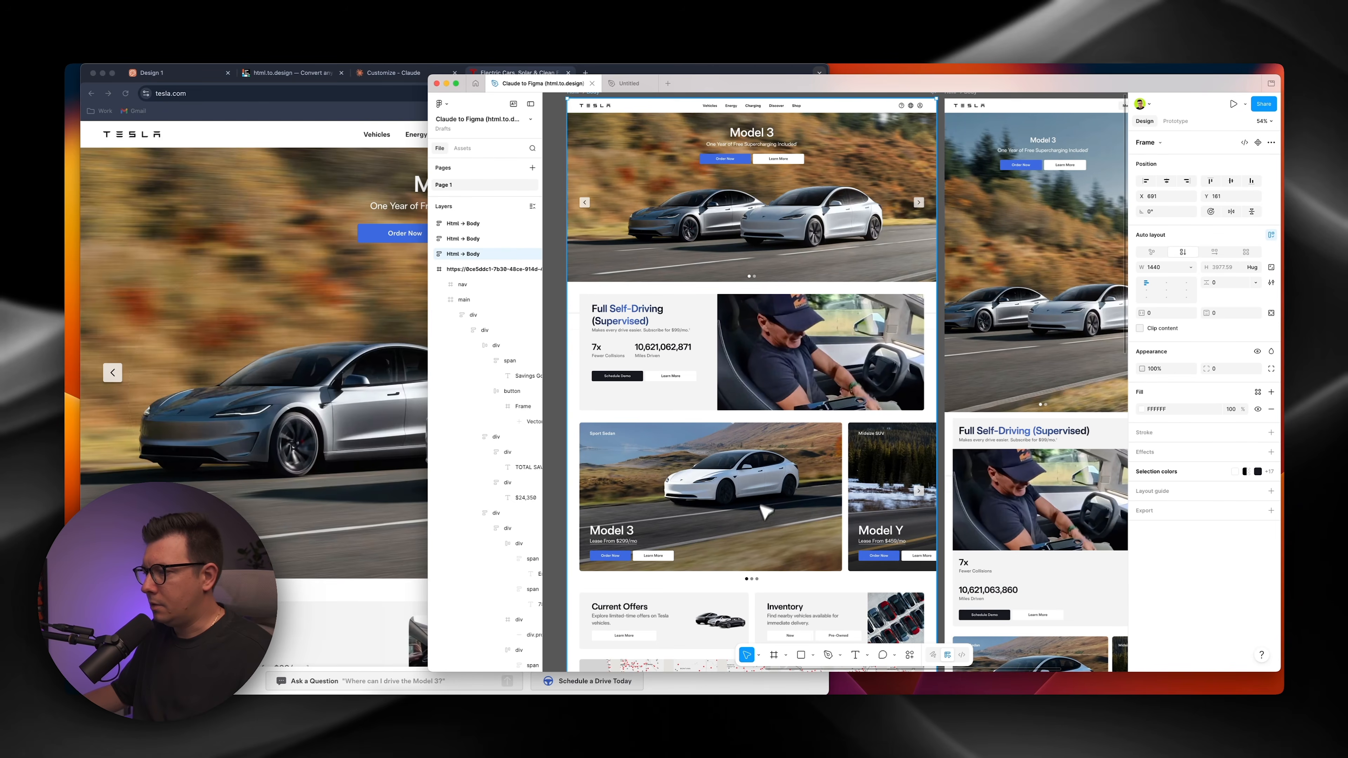
- Select the Full Self-Driving card's image and its text container in the desktop frame to inspect their layout properties
scroll(764, 504, left, 3)
scroll(765, 505, up, 2)
scroll(796, 425, right, 2)
super+click(826, 373)
scroll(826, 373, down, 2)
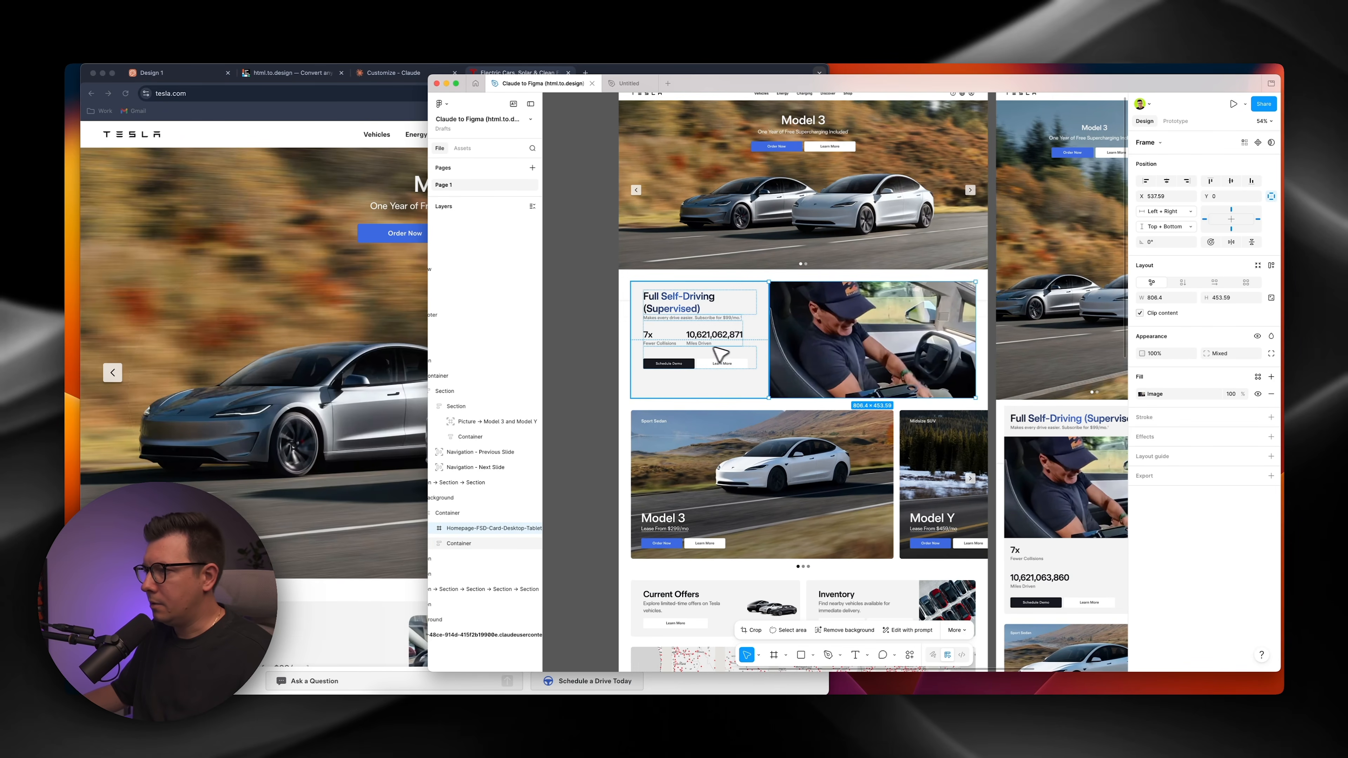
click(708, 327)
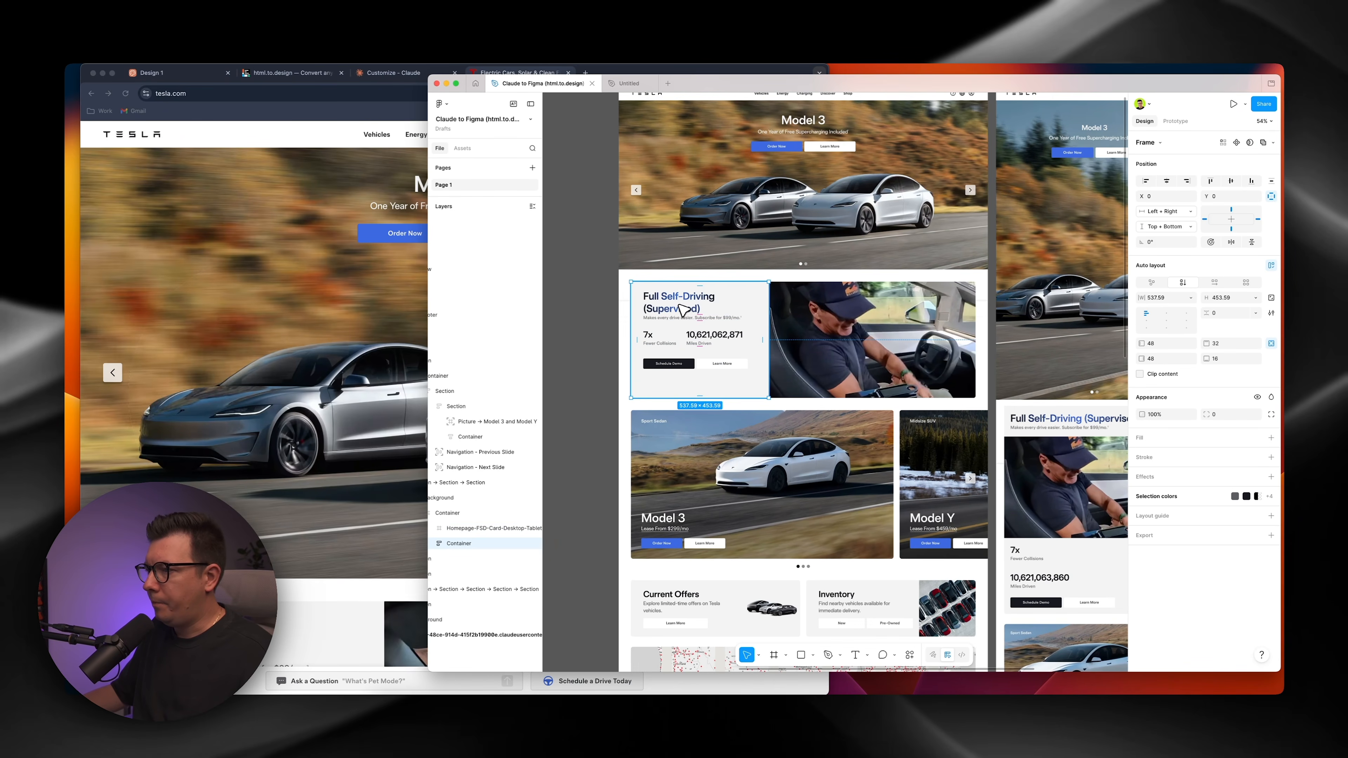
- Inspect the nested layers of the Full Self-Driving card, from the statistics container to the Learn More button, and reselect the image
double_click(683, 311)
click(715, 340)
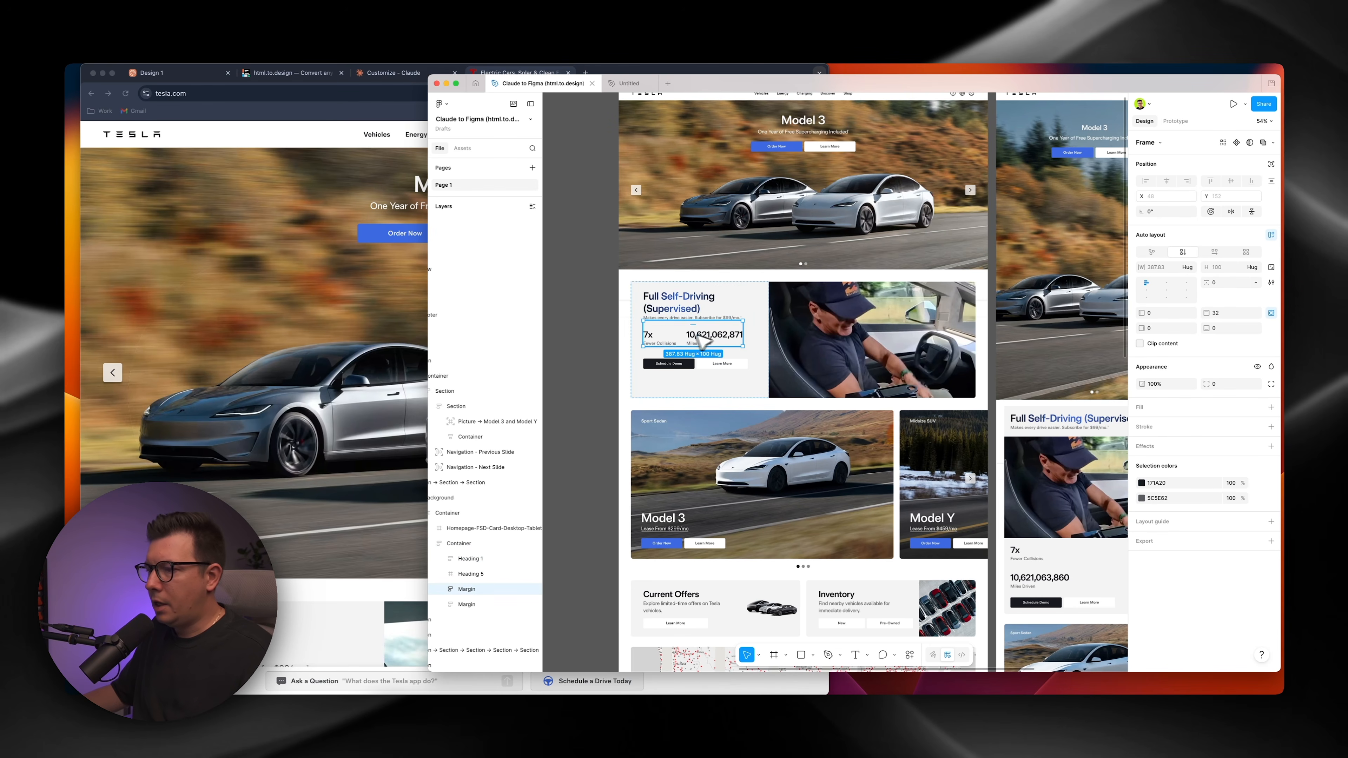
double_click(683, 339)
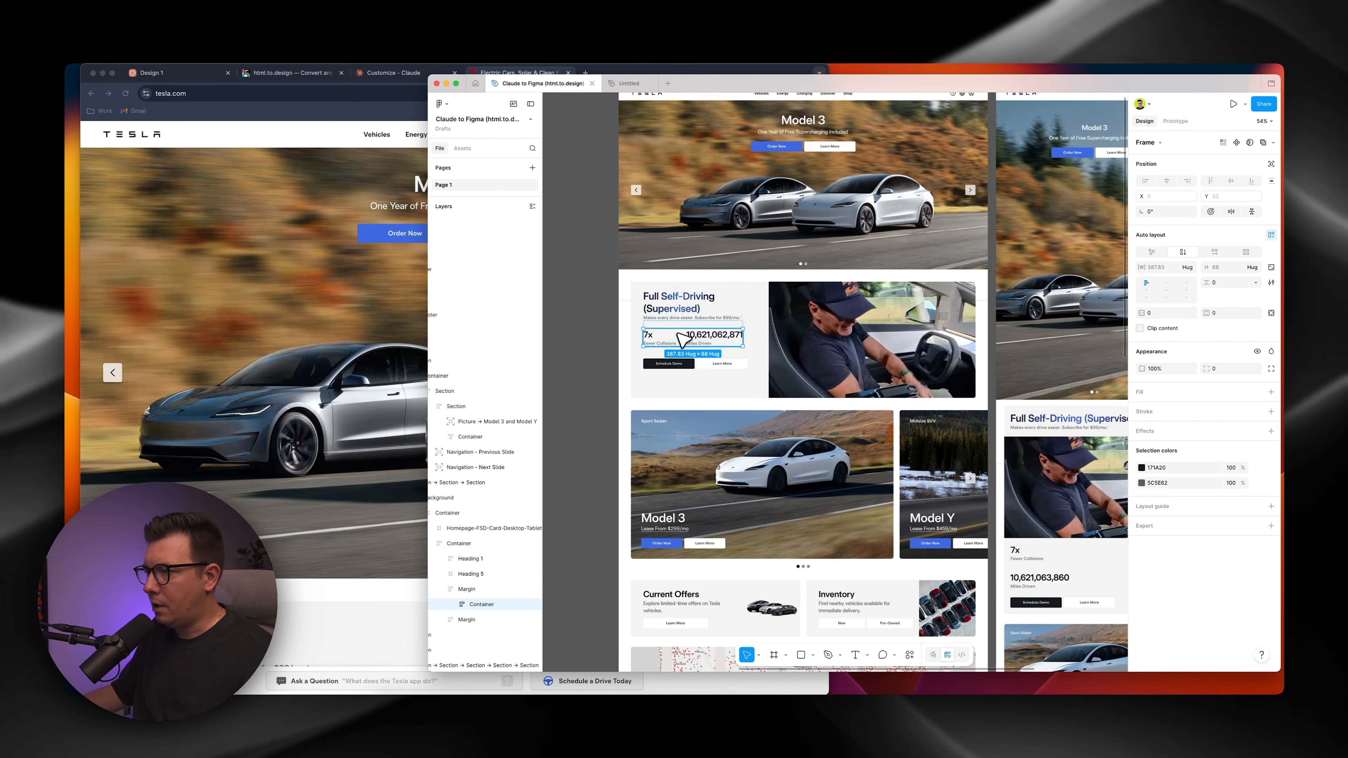
click(726, 373)
double_click(714, 370)
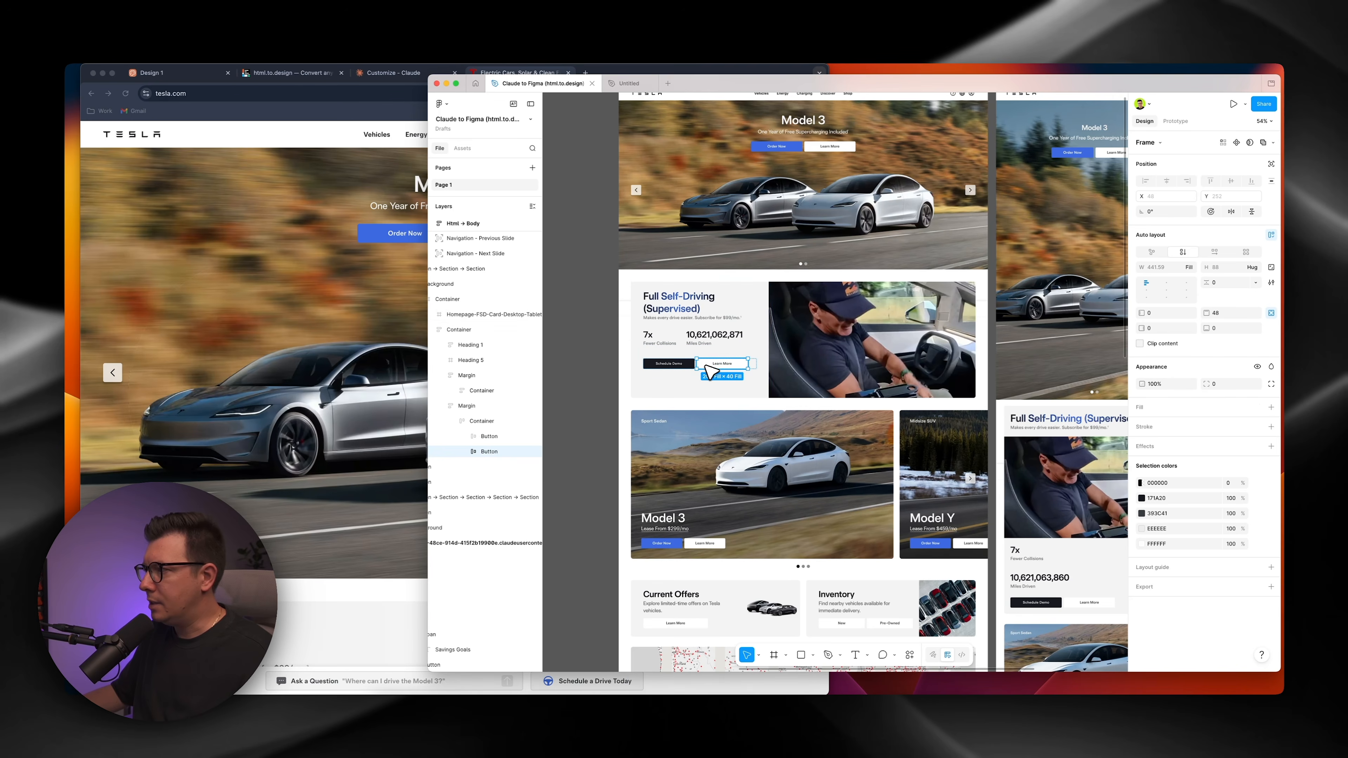
click(796, 369)
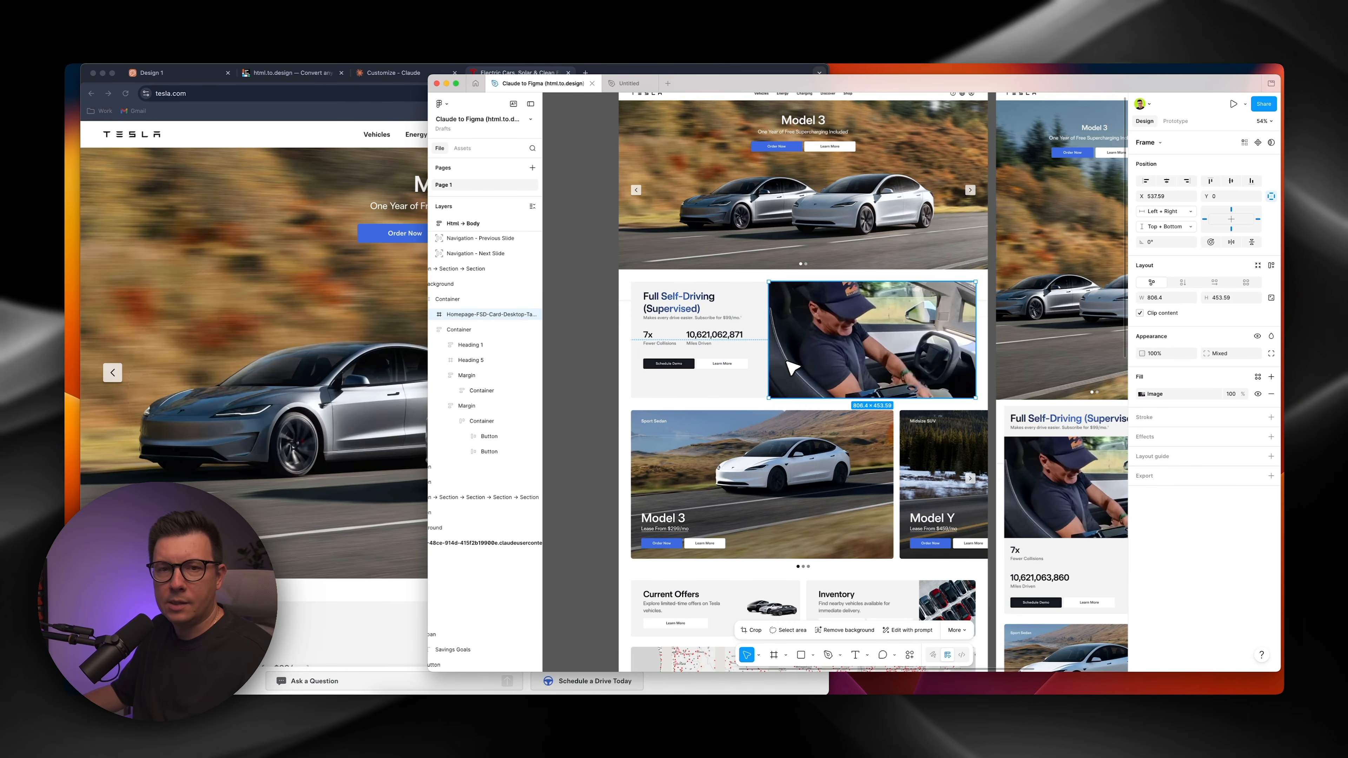
- Deselect the card image and collapse the imported text styles group
scroll(791, 366, down, 5)
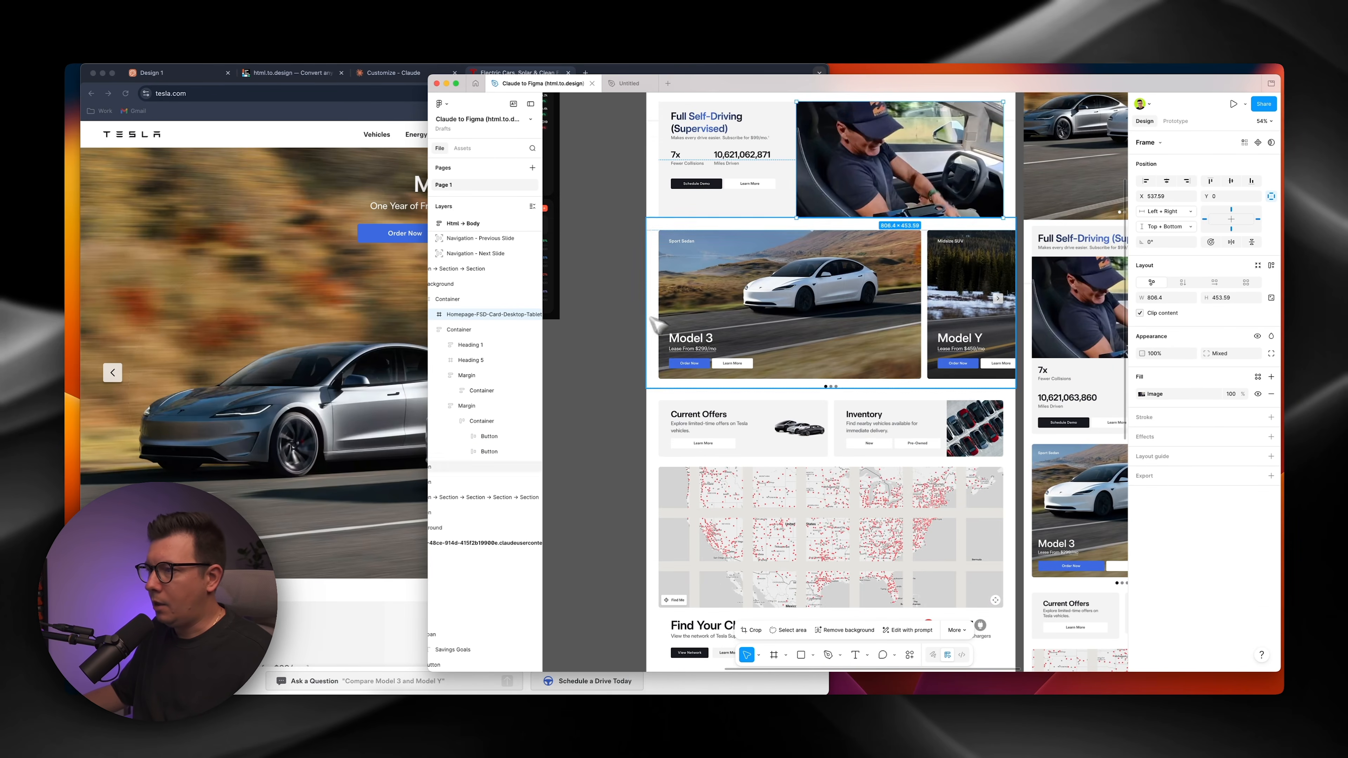
click(622, 295)
scroll(625, 295, up, 5)
scroll(625, 295, left, 4)
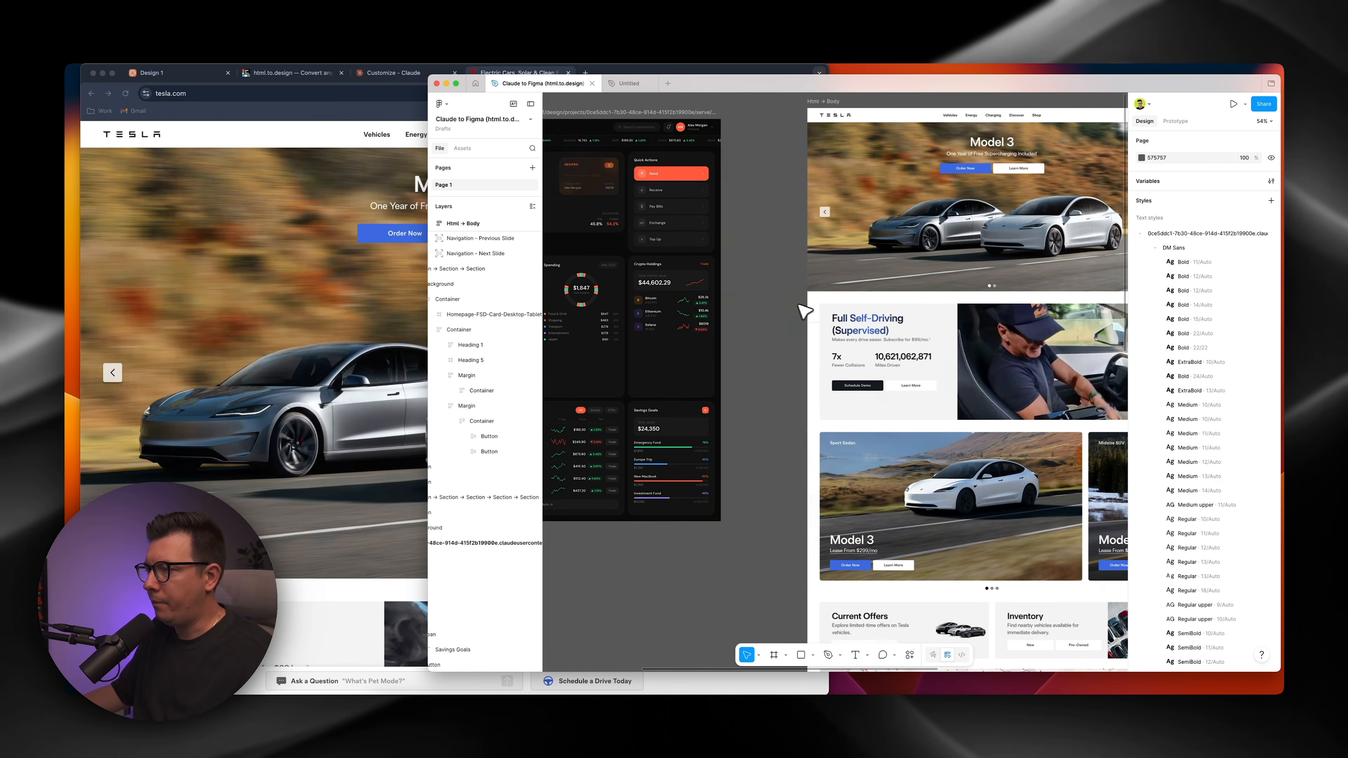
scroll(744, 266, right, 4)
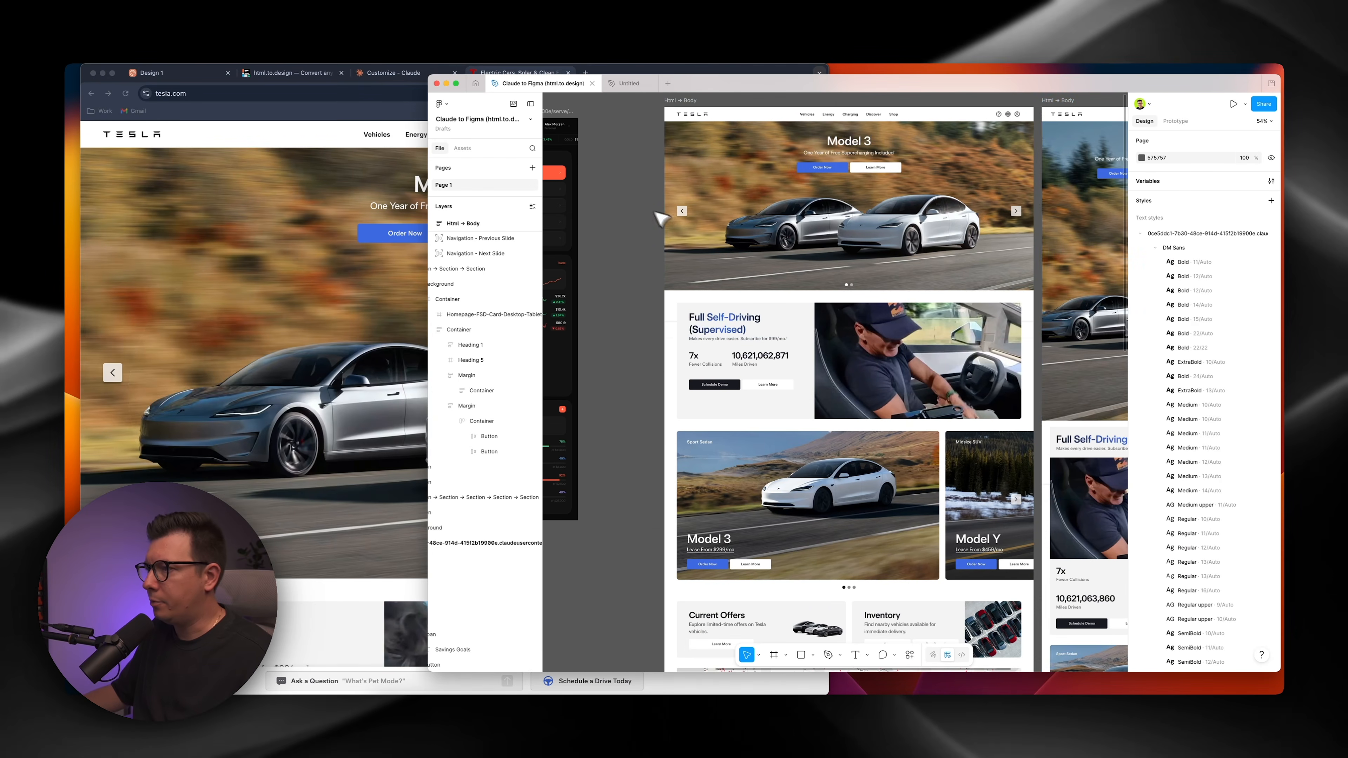
click(1139, 233)
- Review the lower sections of the Tesla frames, selecting the tablet frame and the desktop frame to compare their auto layout
scroll(662, 183, right, 5)
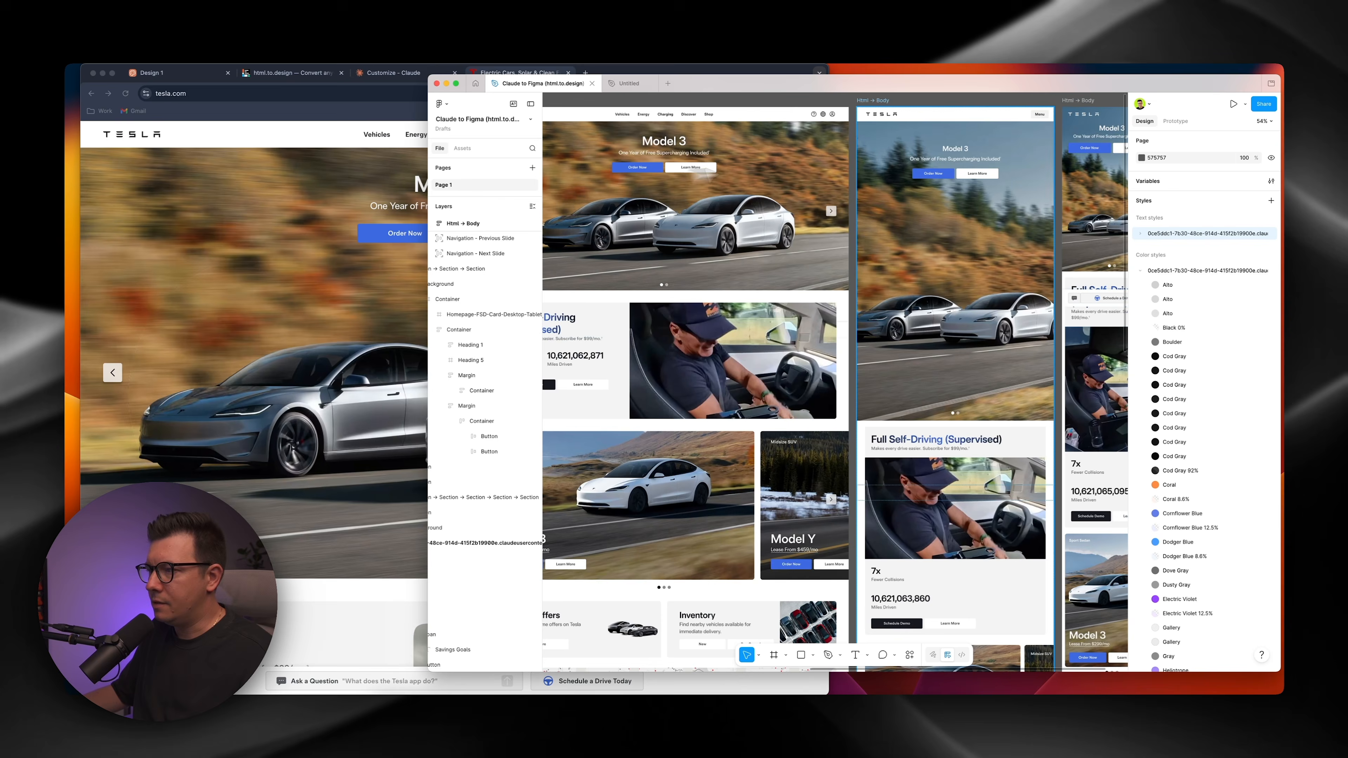
scroll(744, 266, down, 15)
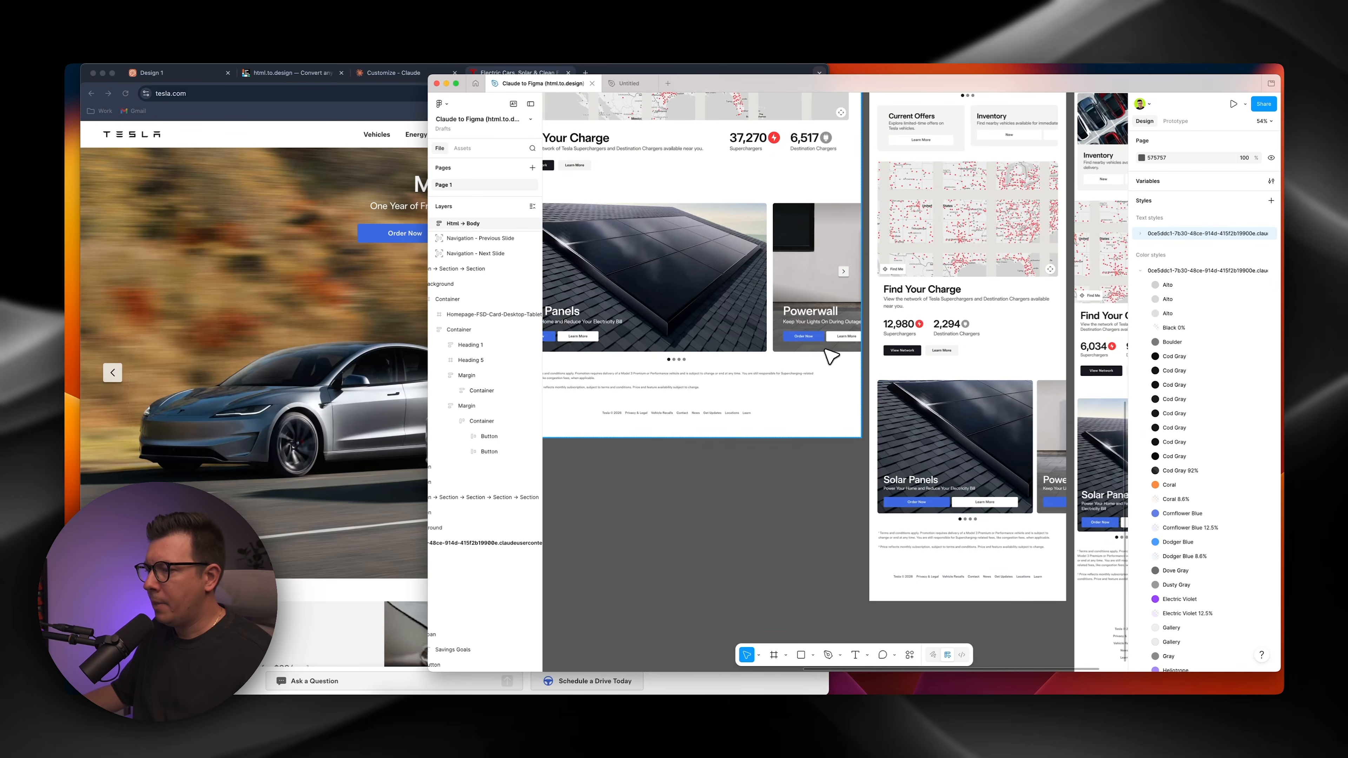
scroll(831, 357, down, 5)
click(957, 338)
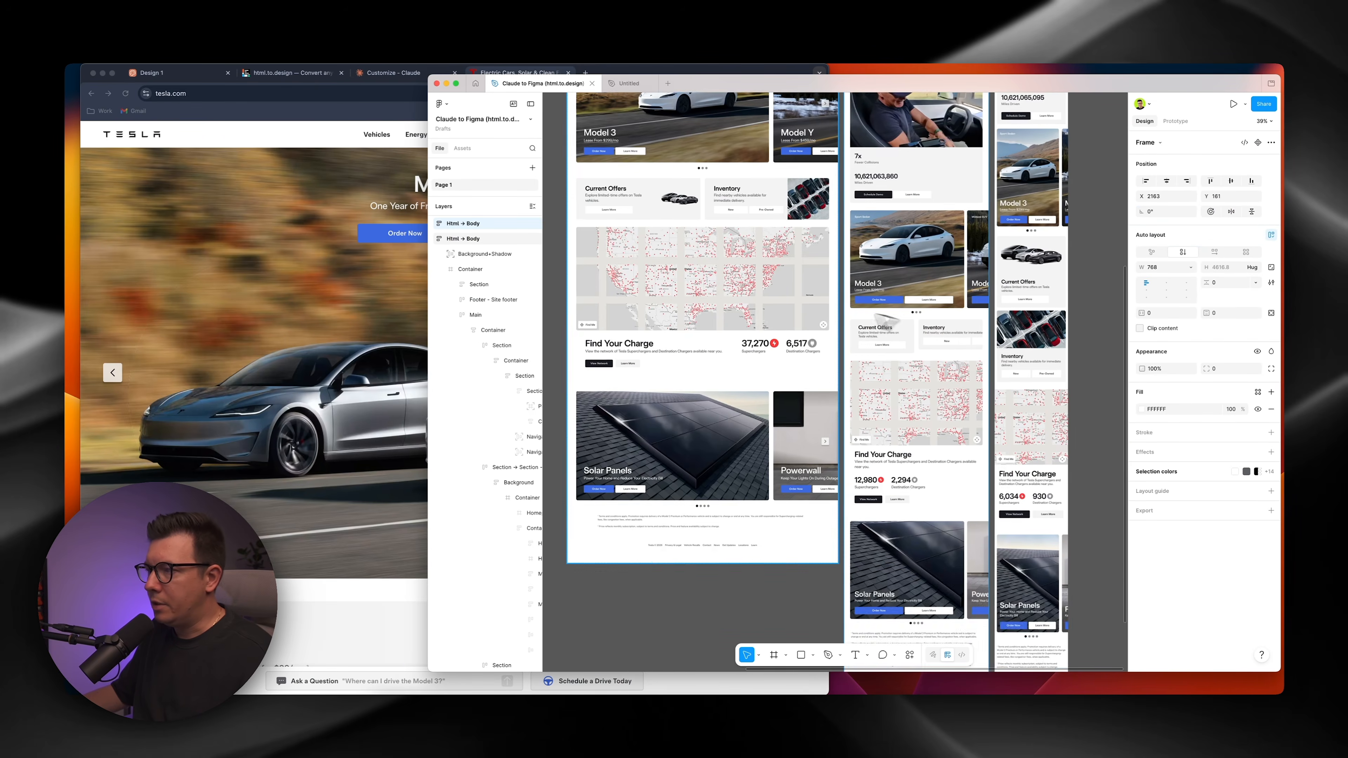
scroll(791, 300, up, 3)
click(781, 326)
scroll(769, 324, right, 2)
scroll(821, 302, up, 5)
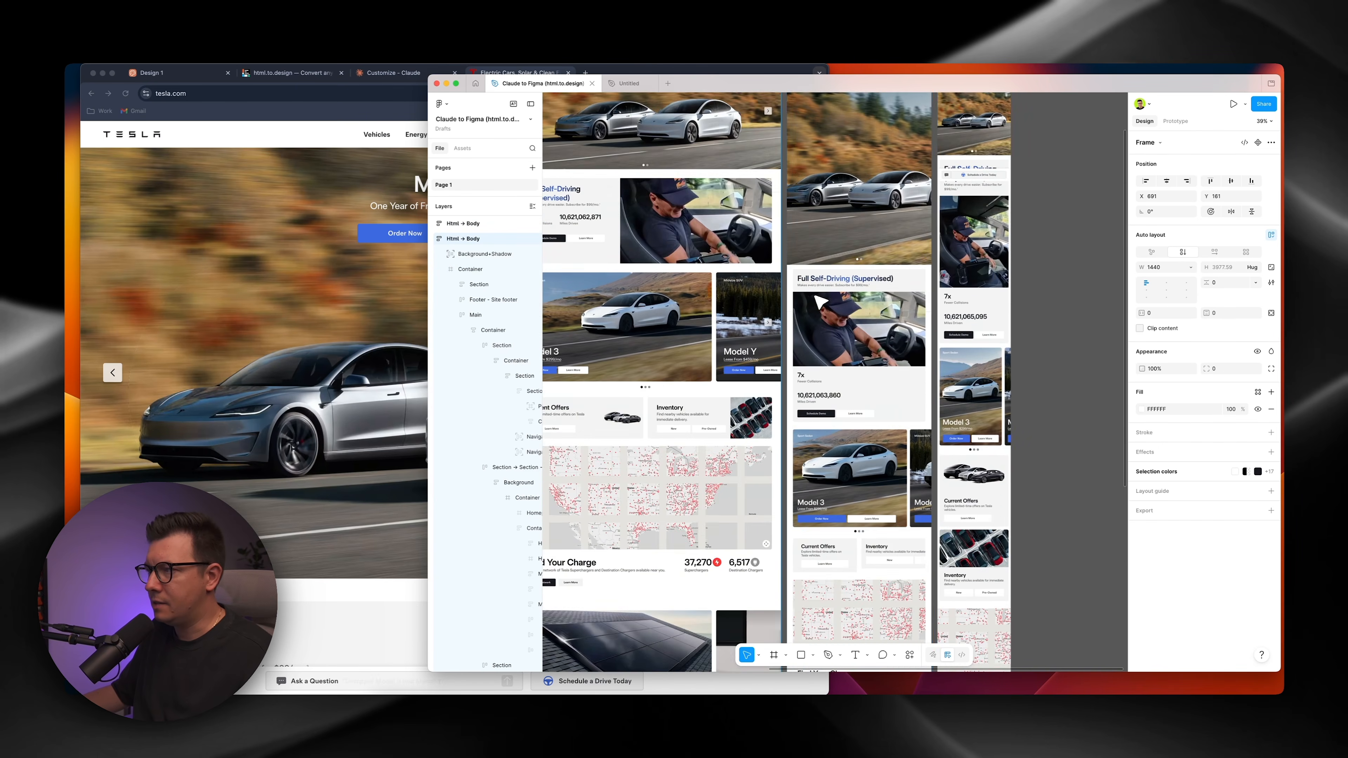
- Open html.to.design from the file's plugin entry and review its viewport, theme and language options for multi import
scroll(806, 290, up, 5)
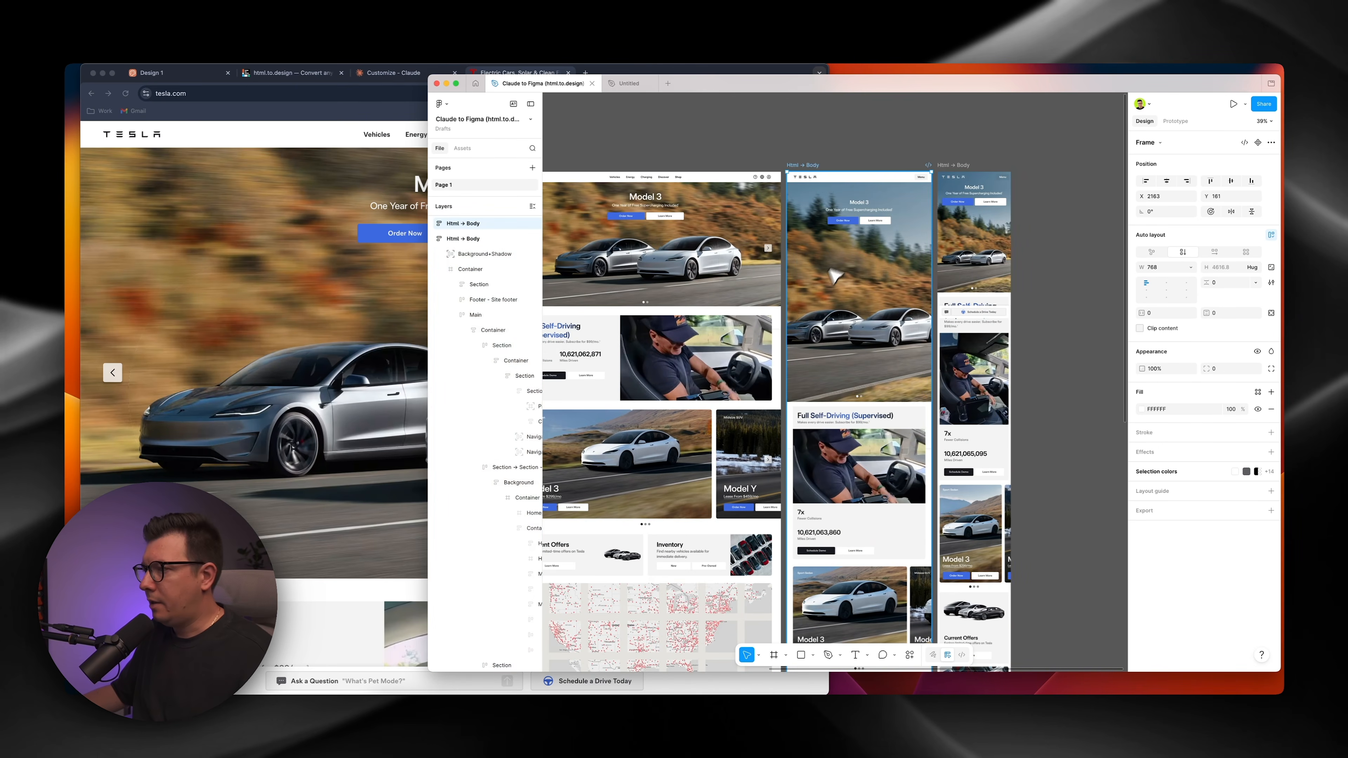
scroll(824, 278, up, 5)
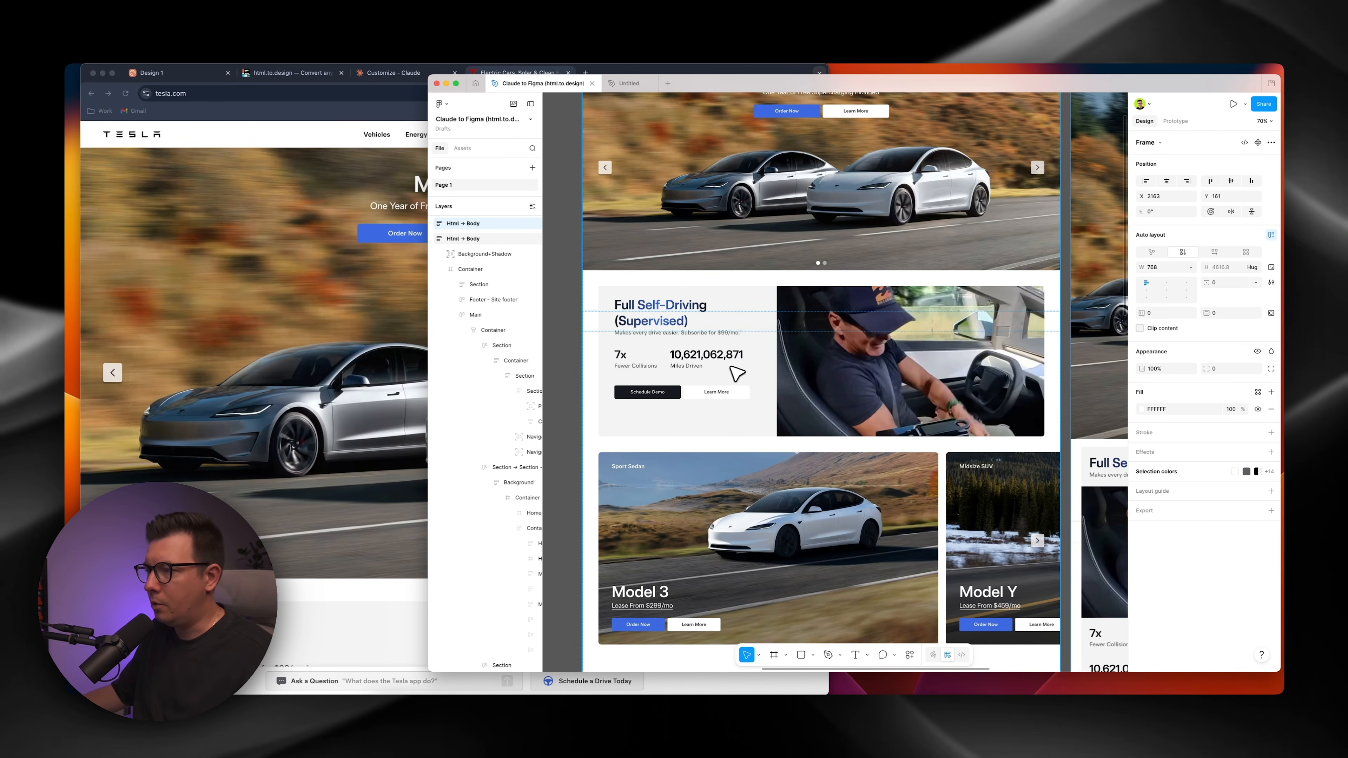
scroll(807, 308, down, 5)
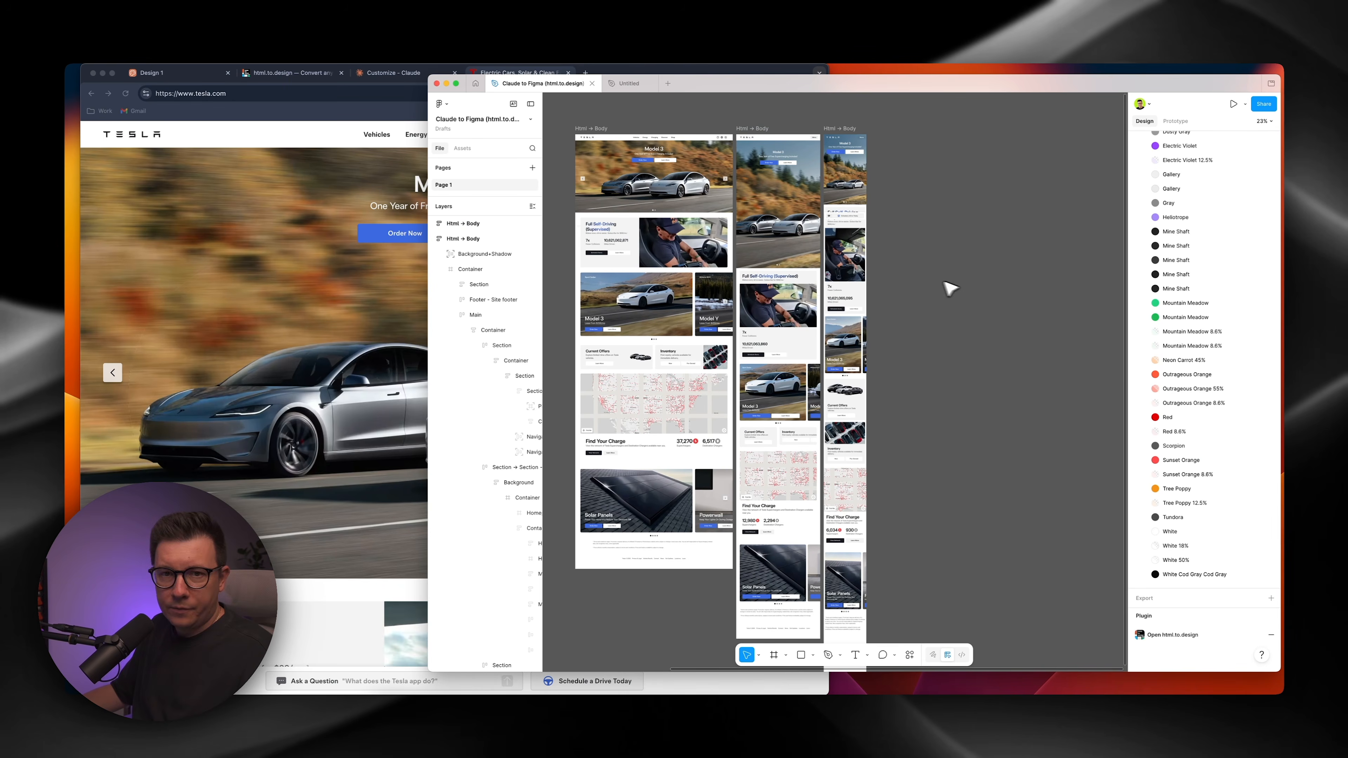
click(1171, 635)
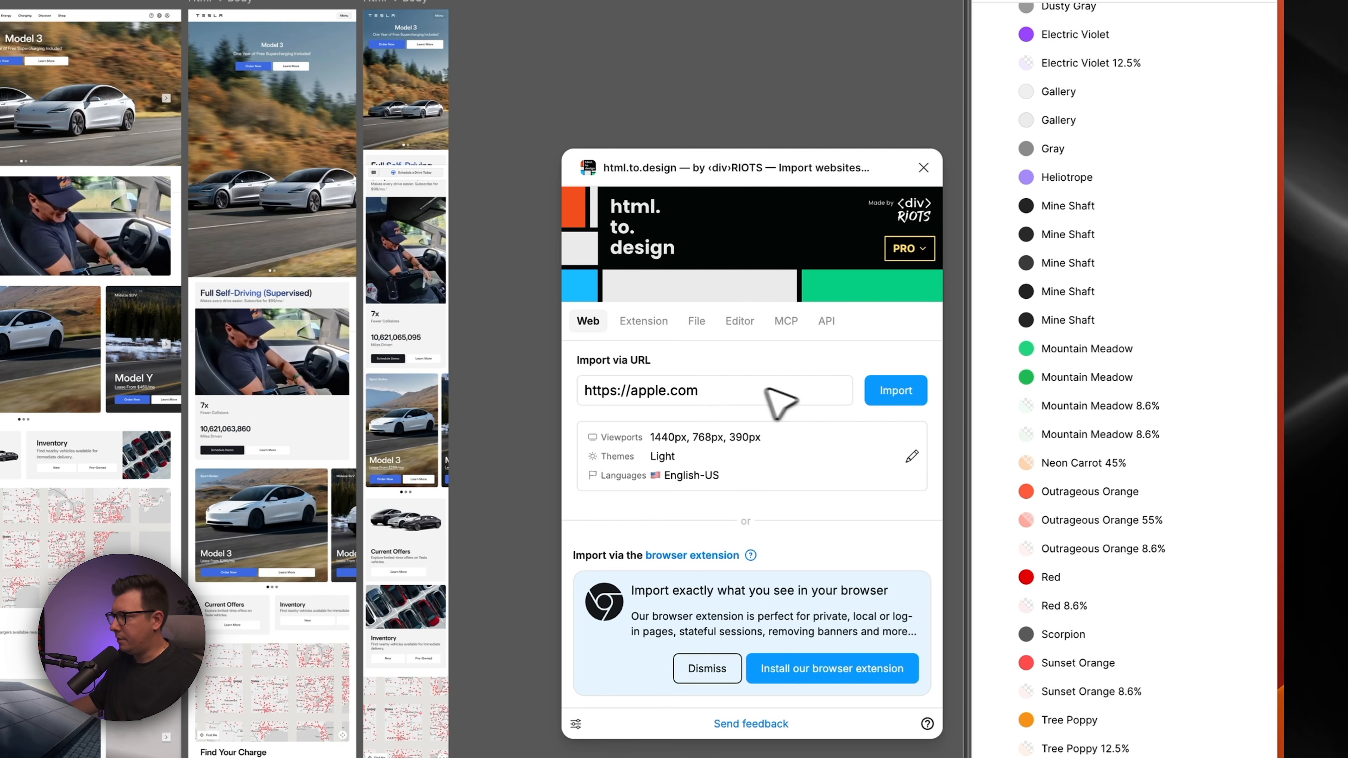
click(912, 455)
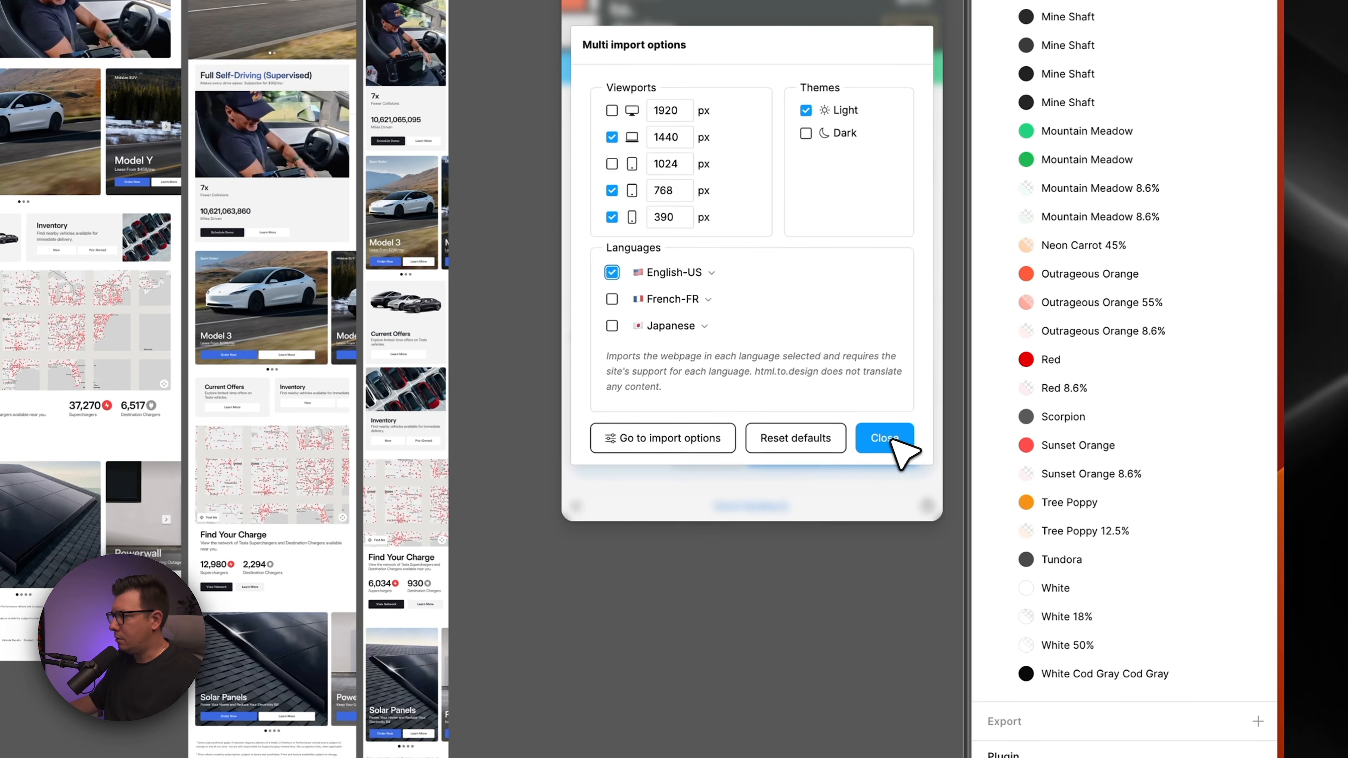
click(895, 440)
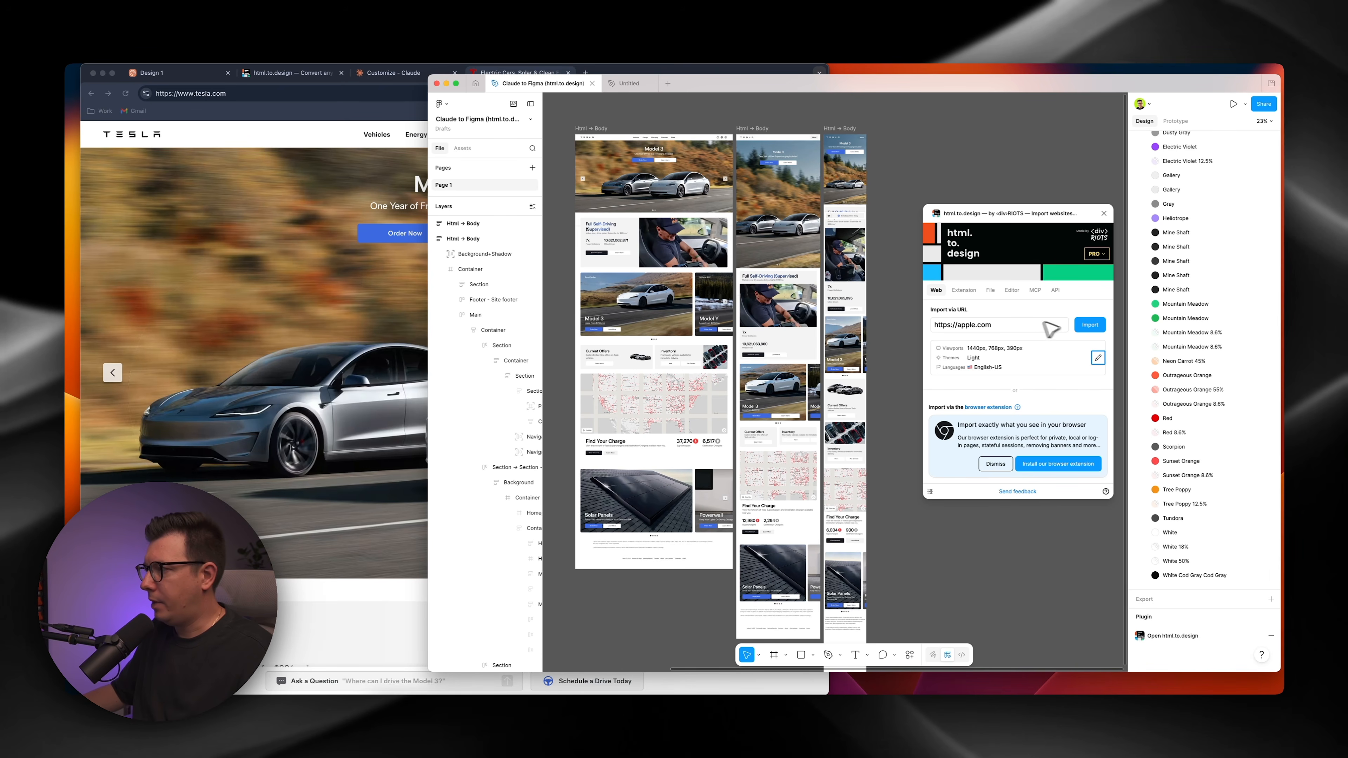
click(1089, 325)
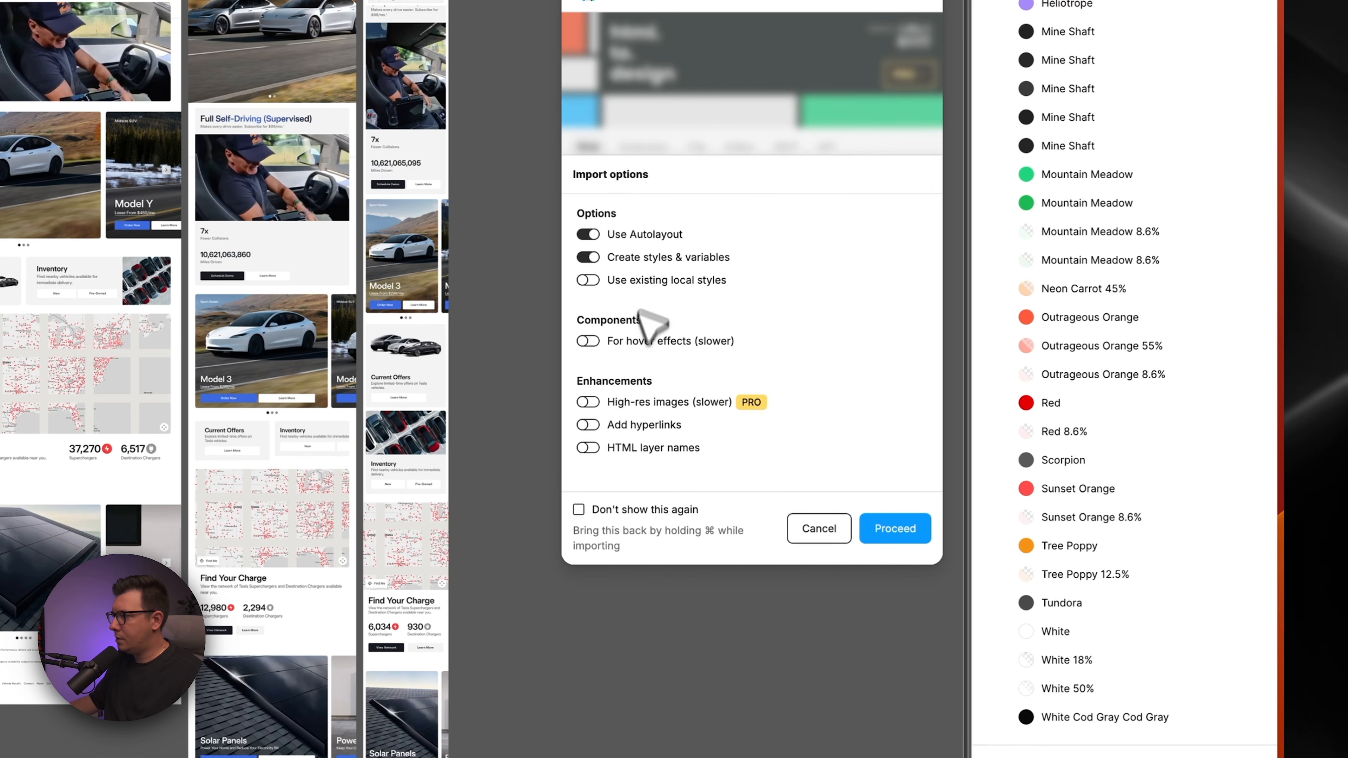
click(897, 529)
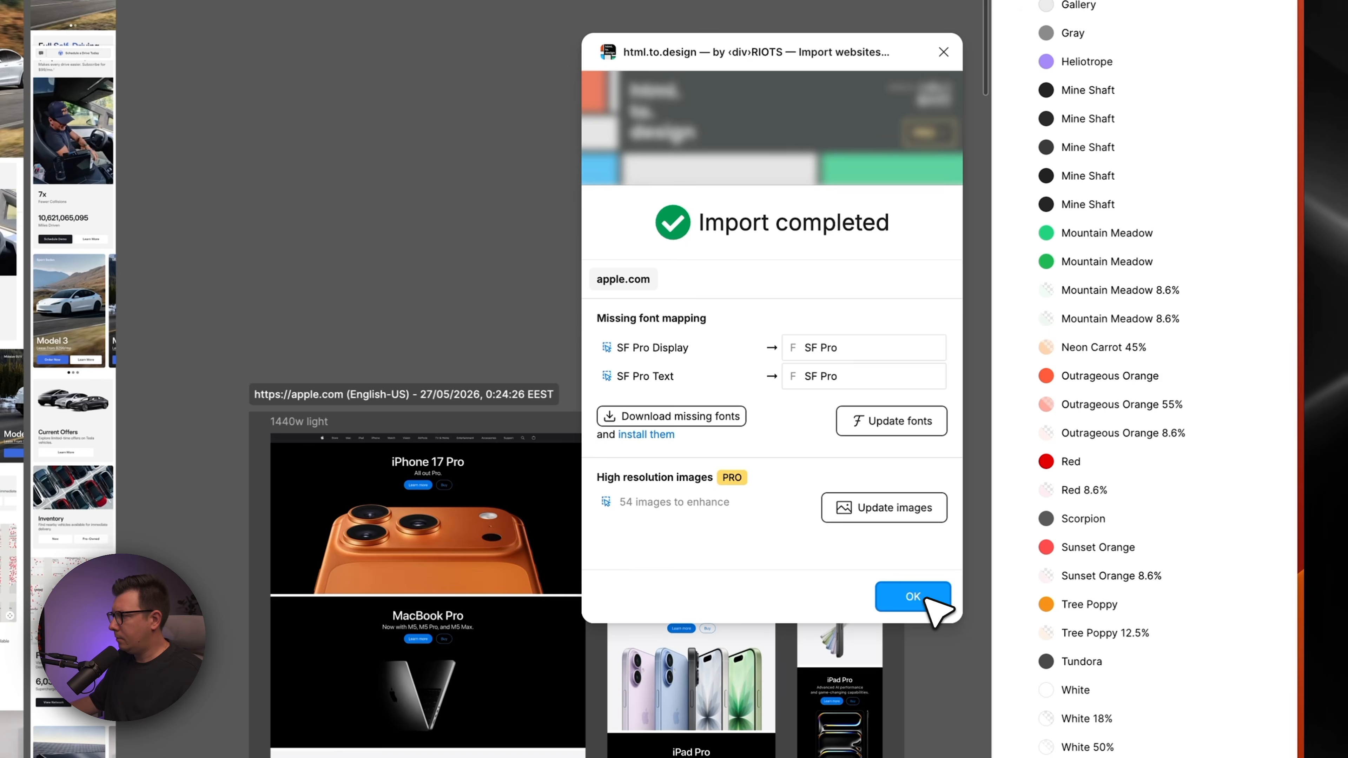
click(1092, 486)
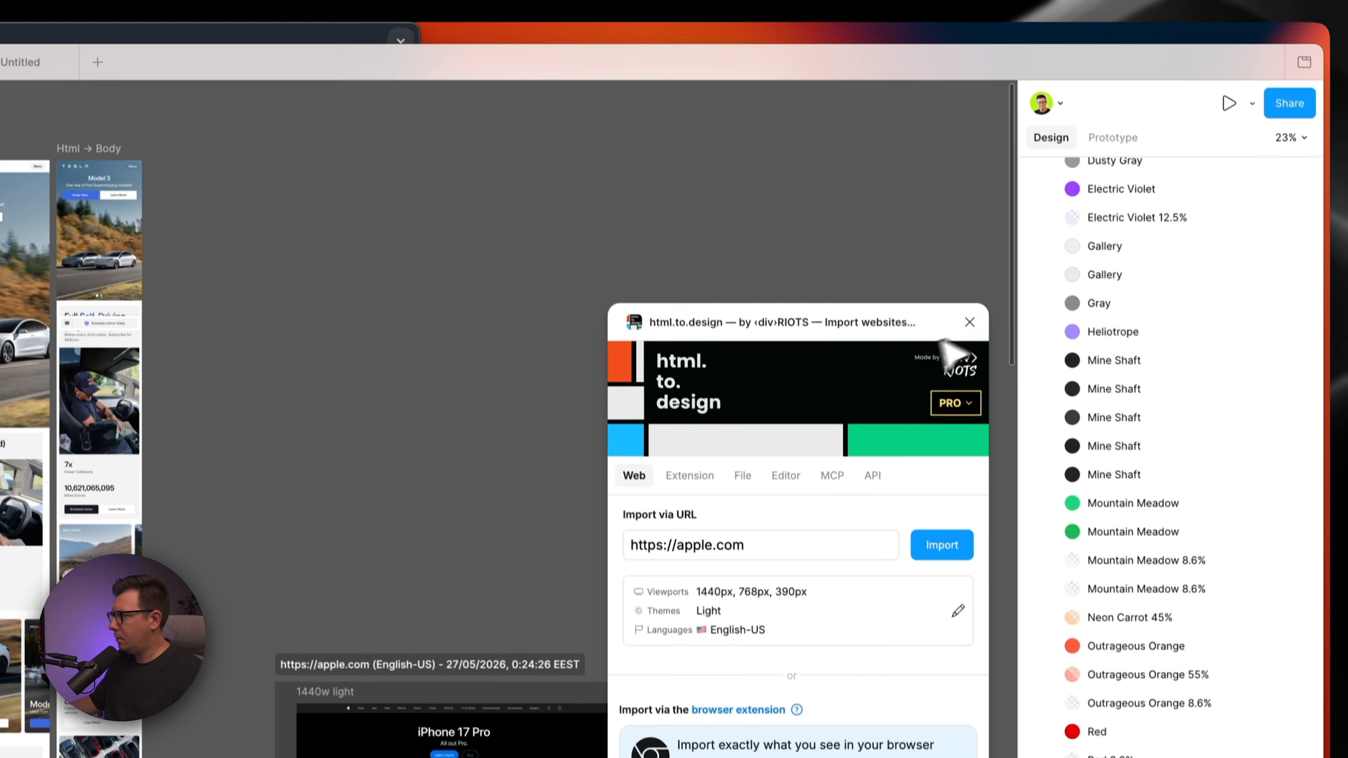
click(943, 52)
- Move the imported apple.com section closer to the Tesla frames, to about X 4667, Y 428
scroll(554, 429, up, 5)
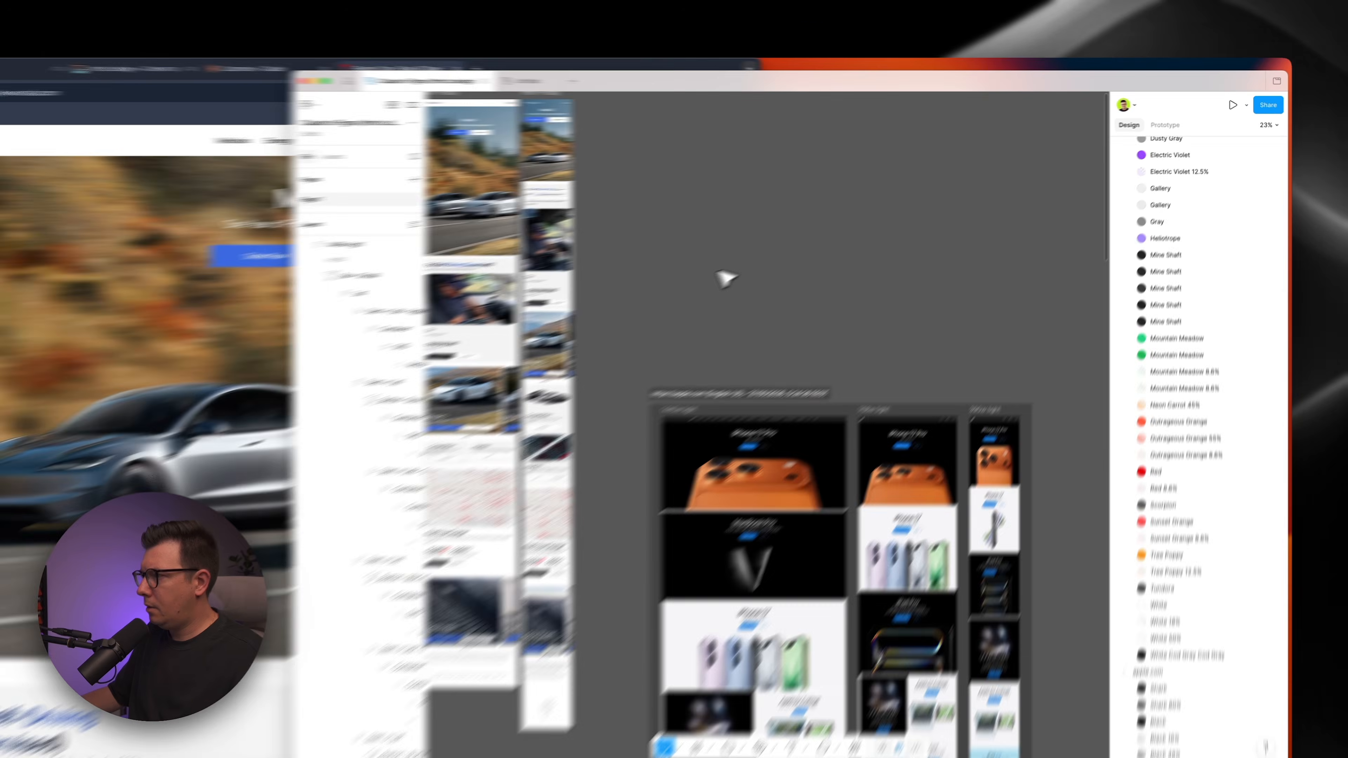
scroll(303, 529, down, 5)
scroll(303, 529, down, 5)
drag(328, 730, 440, 544)
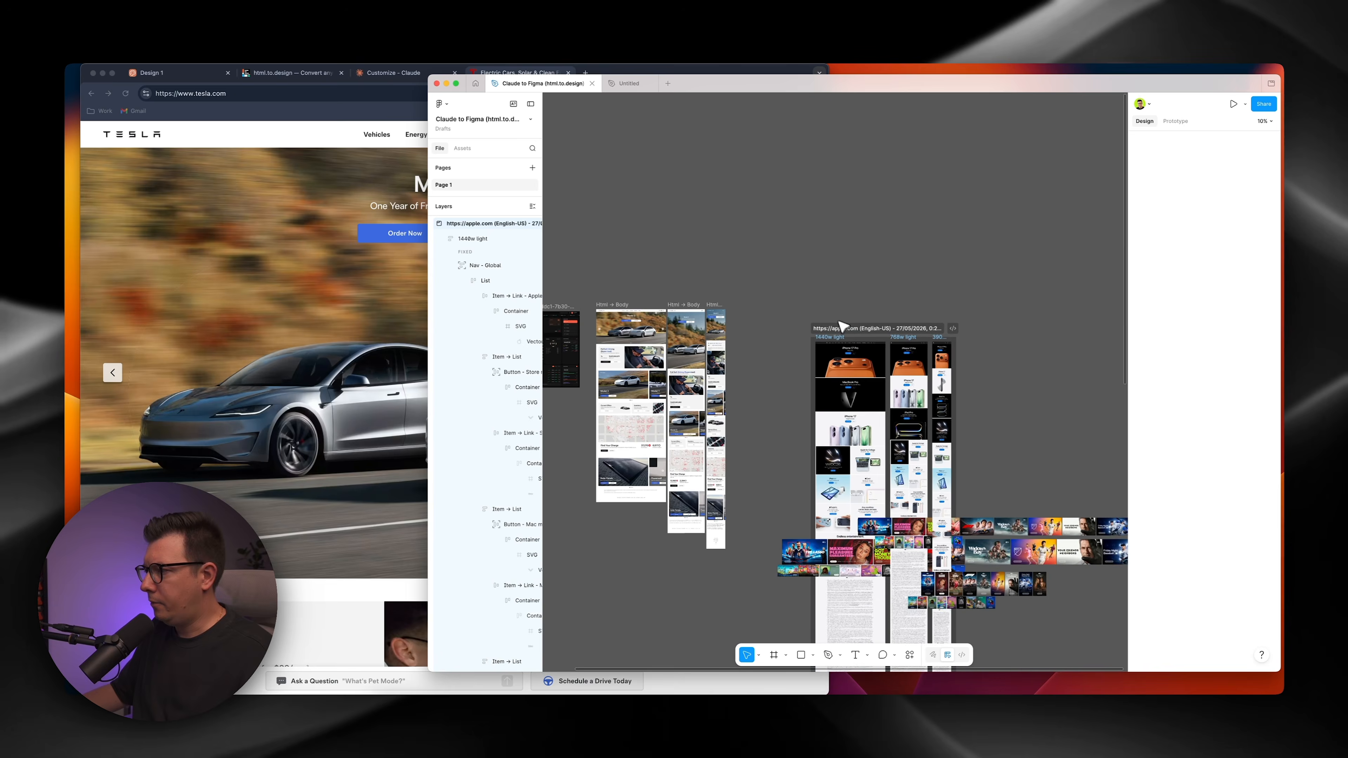
drag(841, 325, 826, 316)
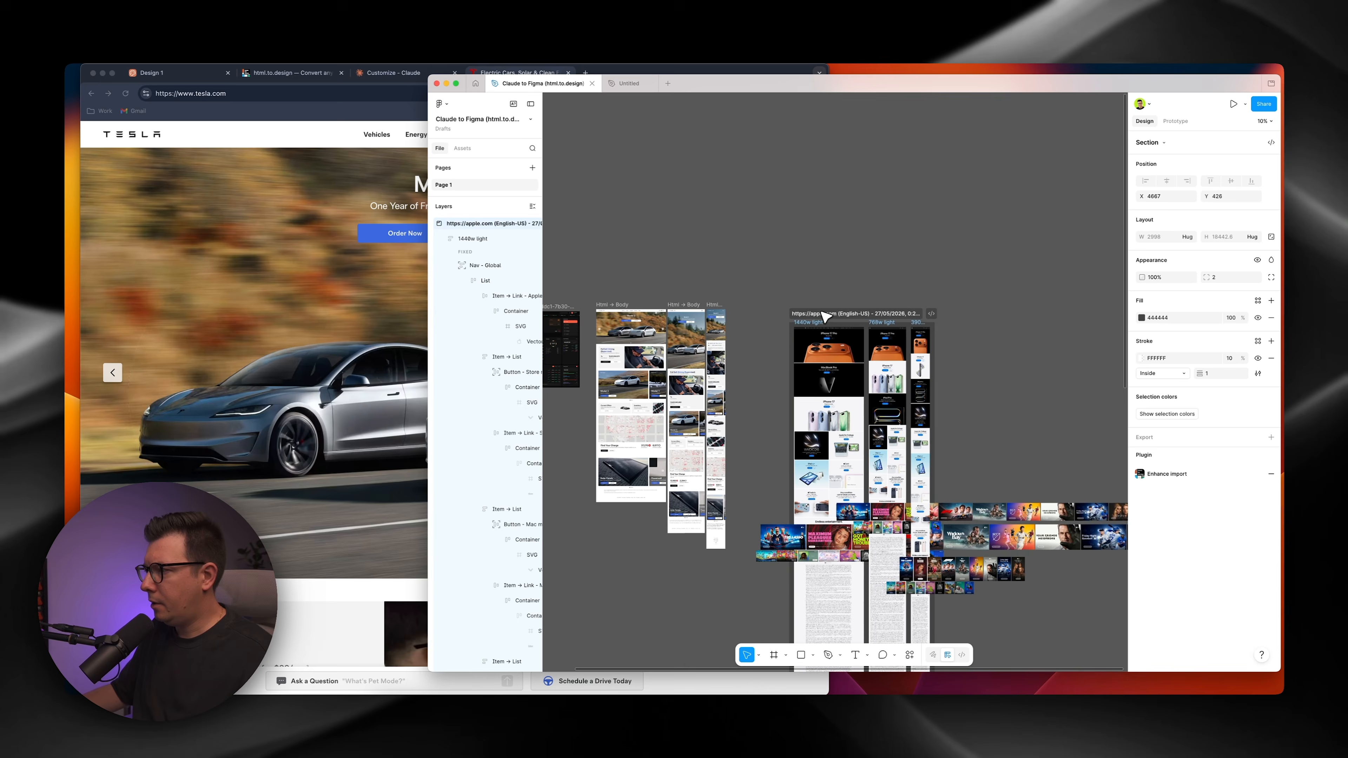
- Compare the product sections across the 1440, 768 and 390 px frames of the imported Apple page
scroll(842, 333, up, 10)
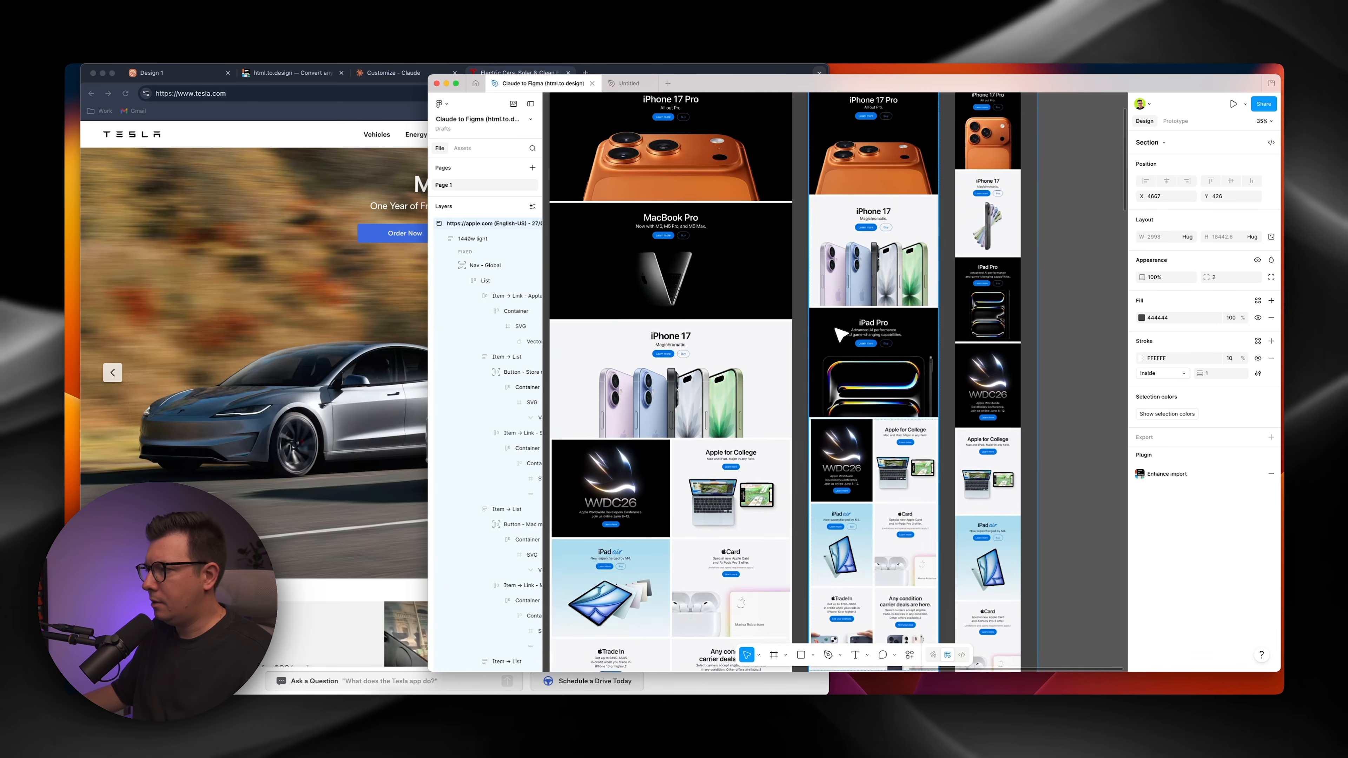
scroll(841, 333, down, 5)
scroll(839, 332, up, 10)
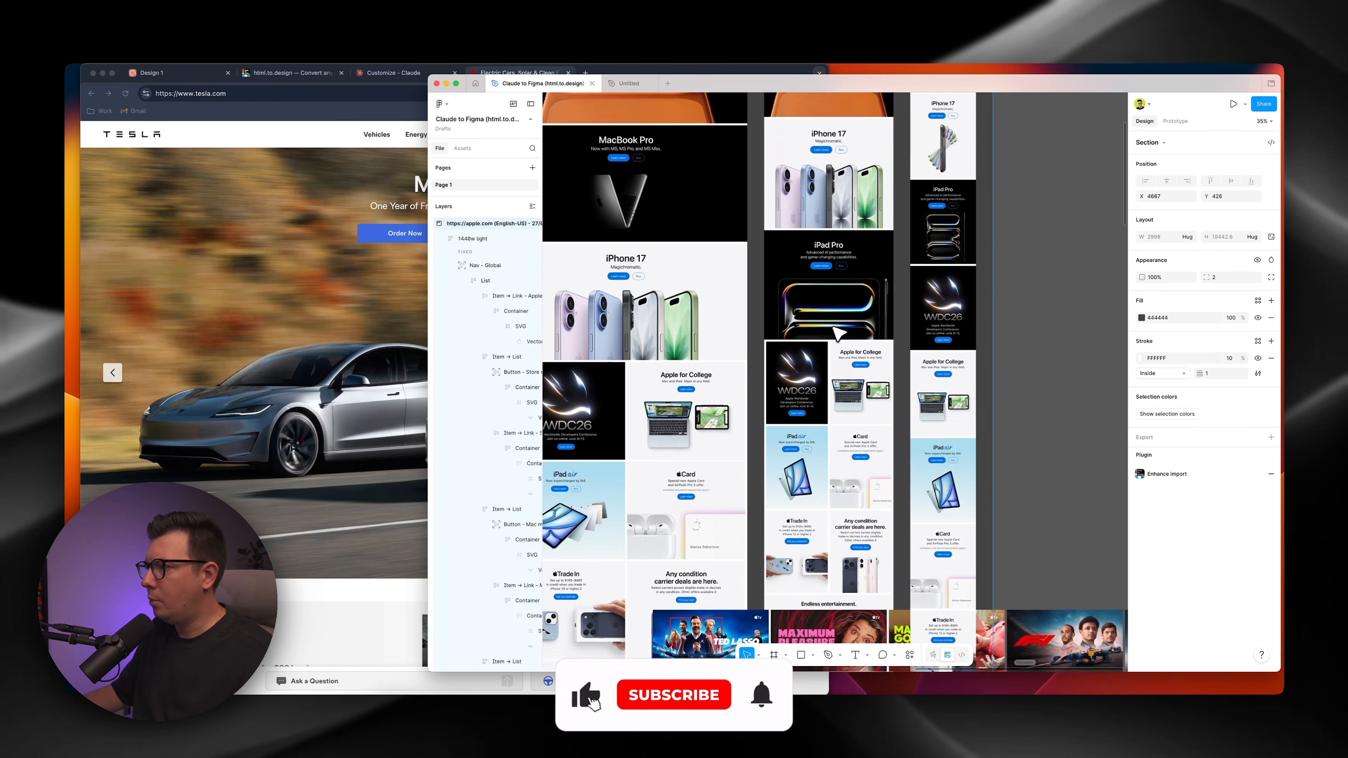
scroll(853, 277, up, 5)
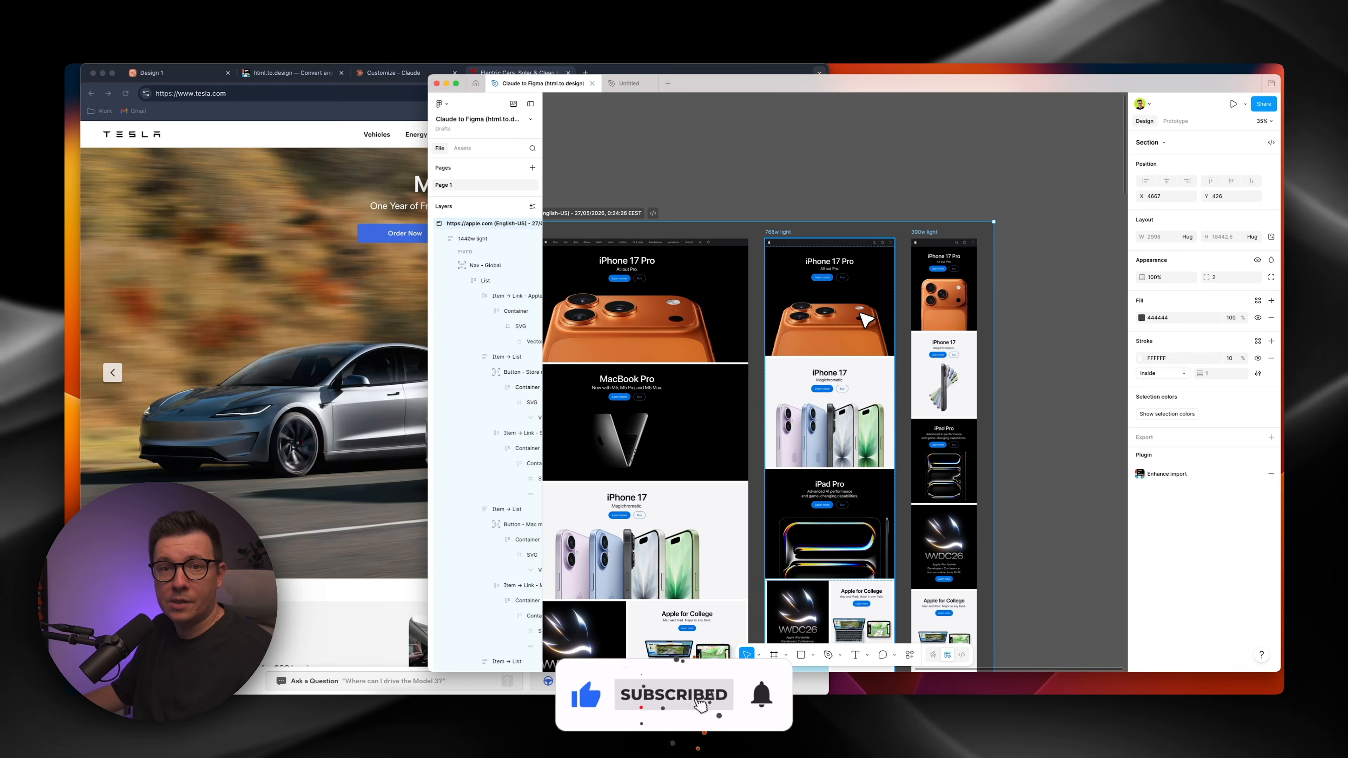
scroll(864, 319, up, 3)
scroll(879, 324, down, 5)
scroll(879, 322, left, 1)
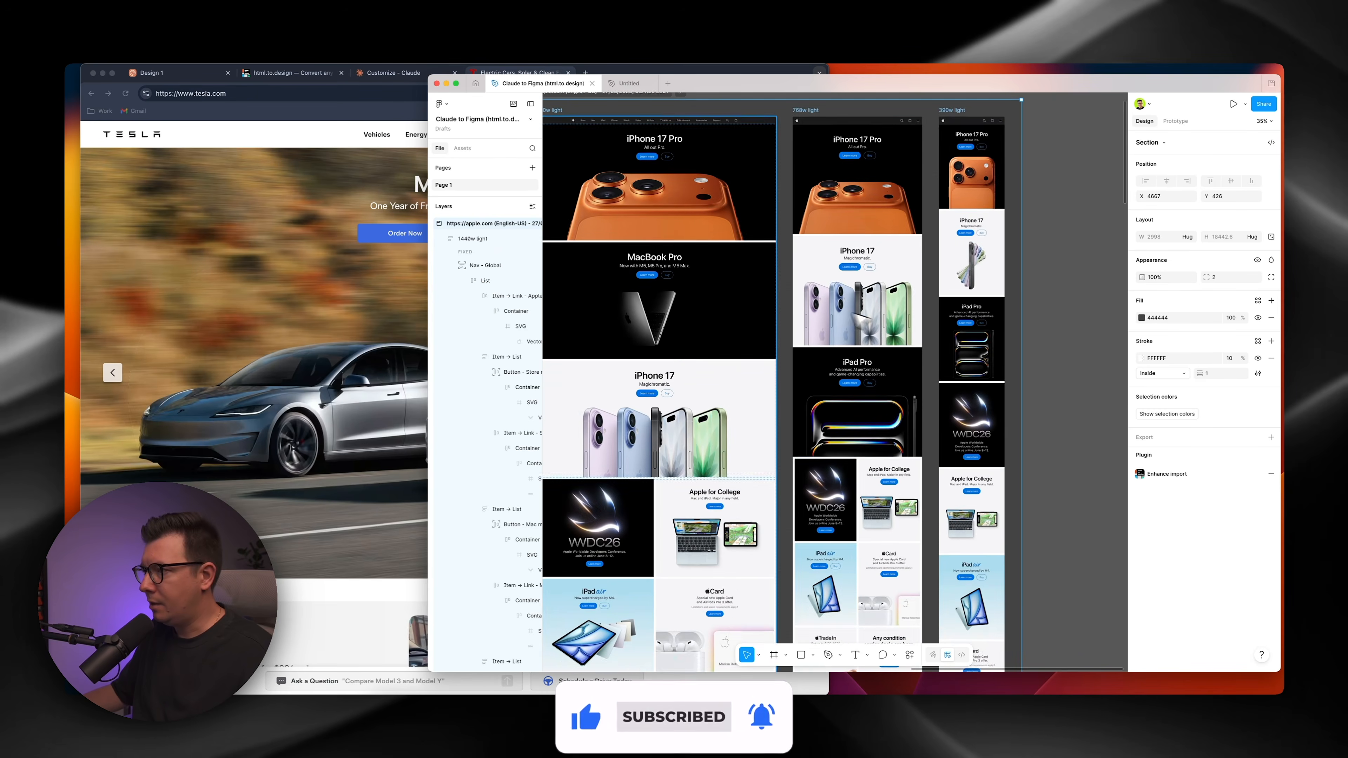
- Inspect the 1440 px frame's iPhone 17 Pro hero image, iPhone 17 block, MacBook Pro heading and hero container by selecting each
scroll(797, 281, up, 2)
double_click(730, 243)
super+click(722, 225)
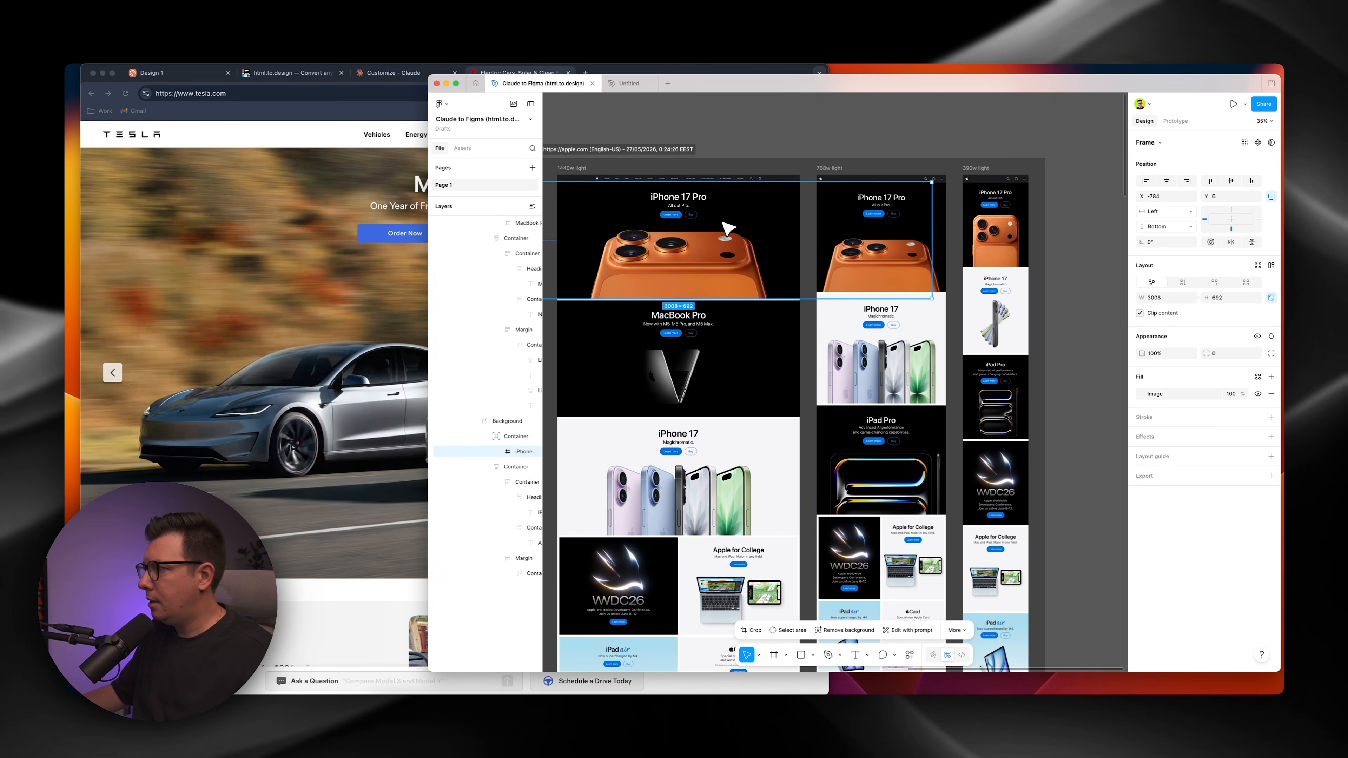
click(730, 440)
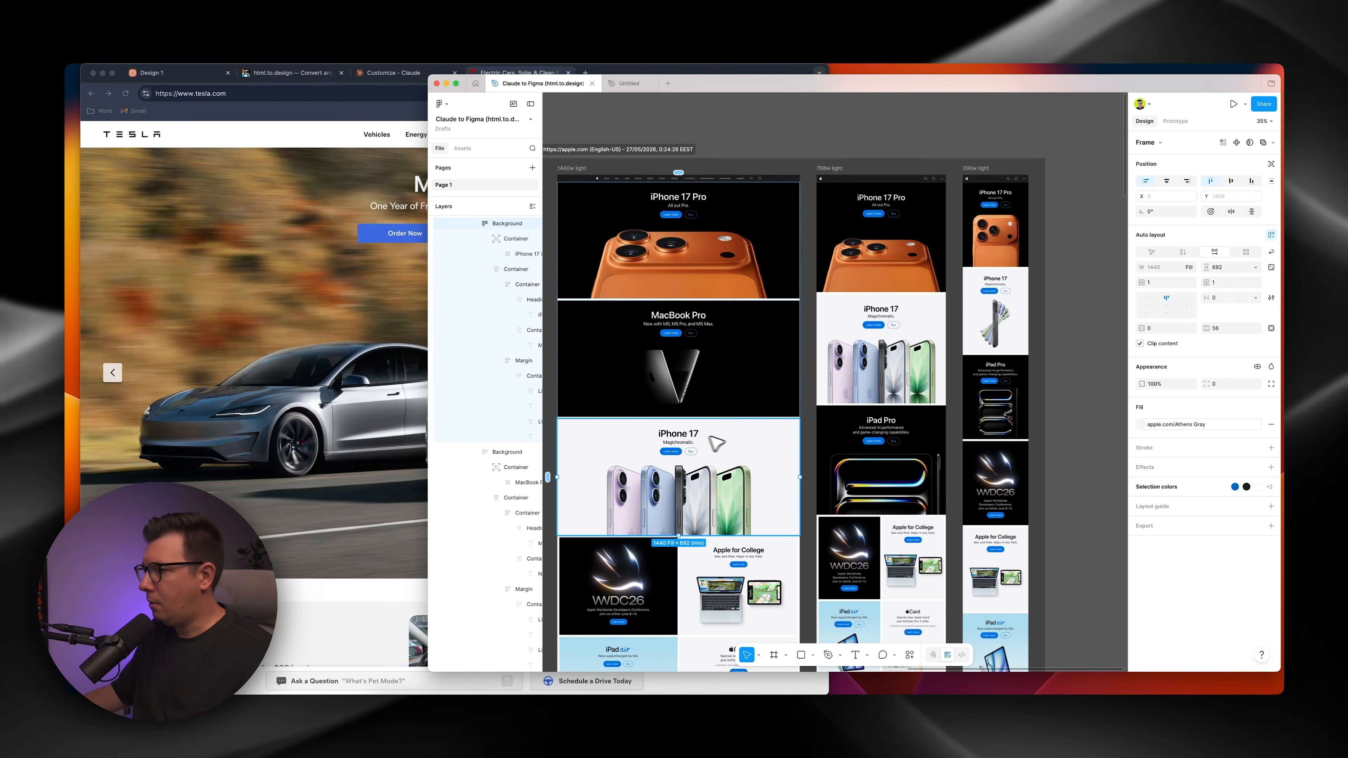
click(690, 367)
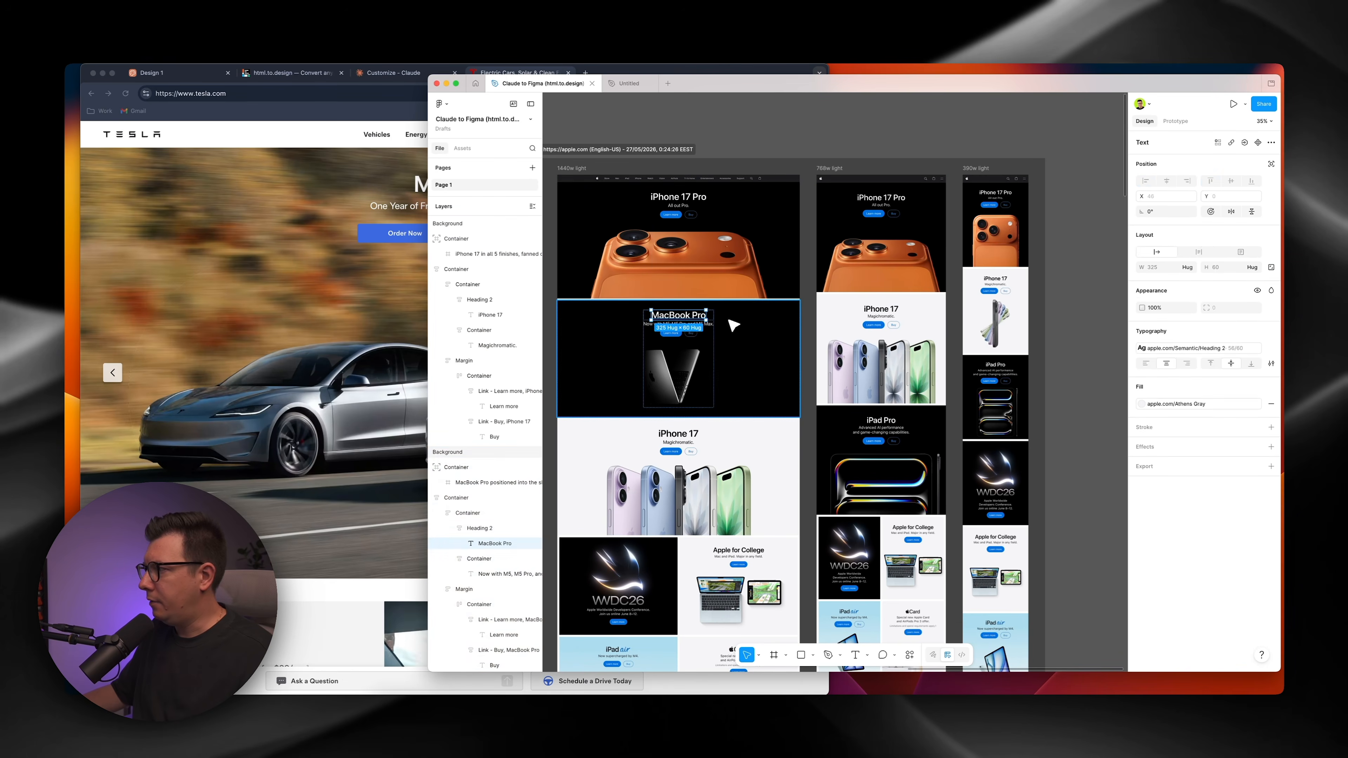
click(778, 225)
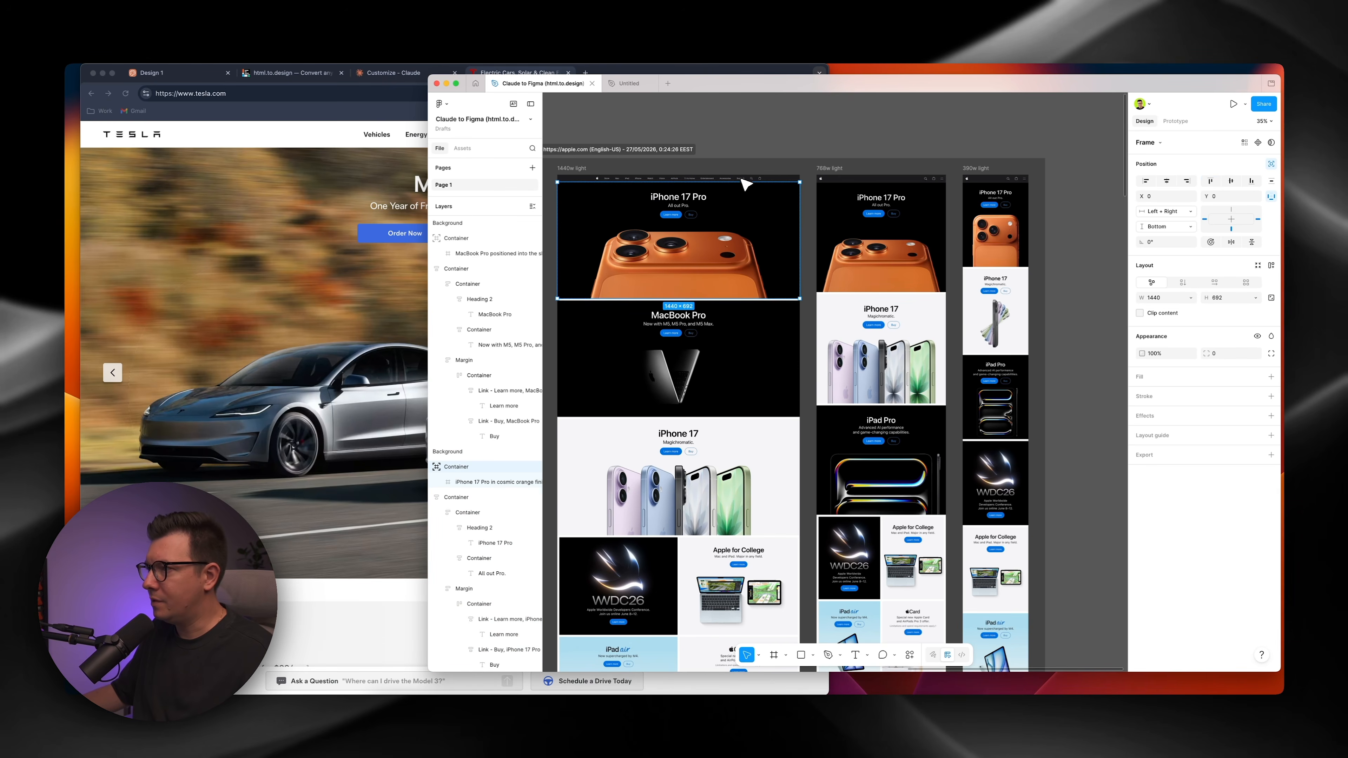
- Select the main container of the 768 px Apple frame to inspect its auto layout spacing and padding
double_click(898, 200)
click(822, 149)
click(850, 206)
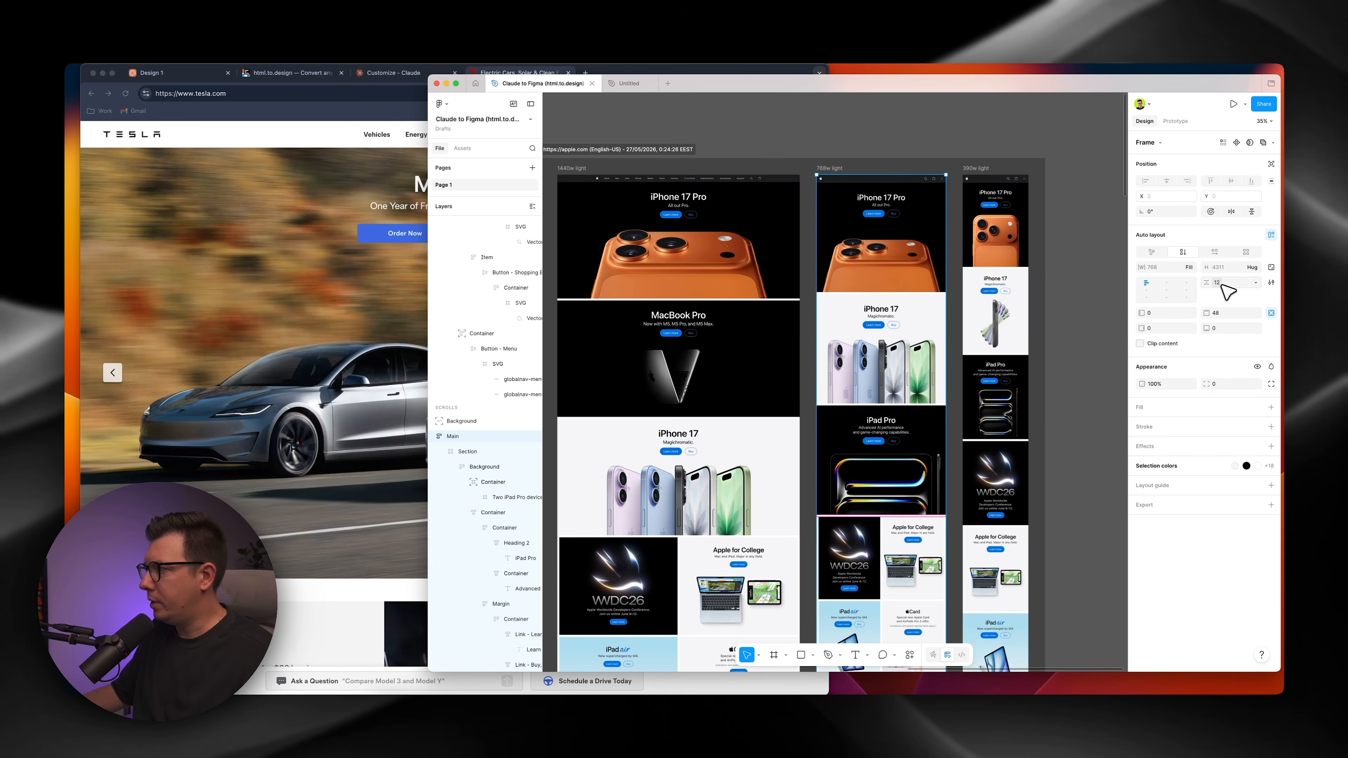
- Select the main container of the 1440 px Apple frame and review the page down to the entertainment carousels and footer text
scroll(903, 512, down, 3)
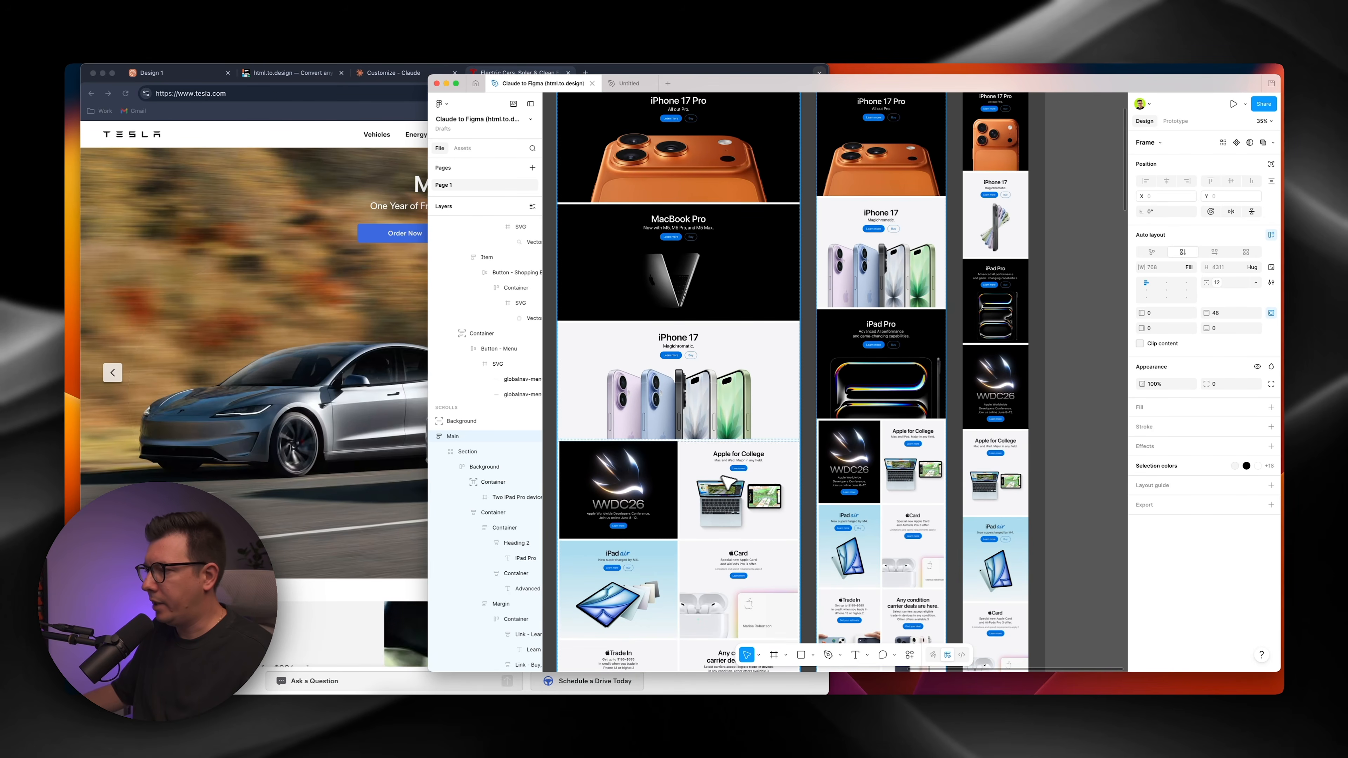
click(732, 481)
scroll(690, 446, down, 10)
scroll(832, 412, down, 2)
scroll(788, 460, down, 5)
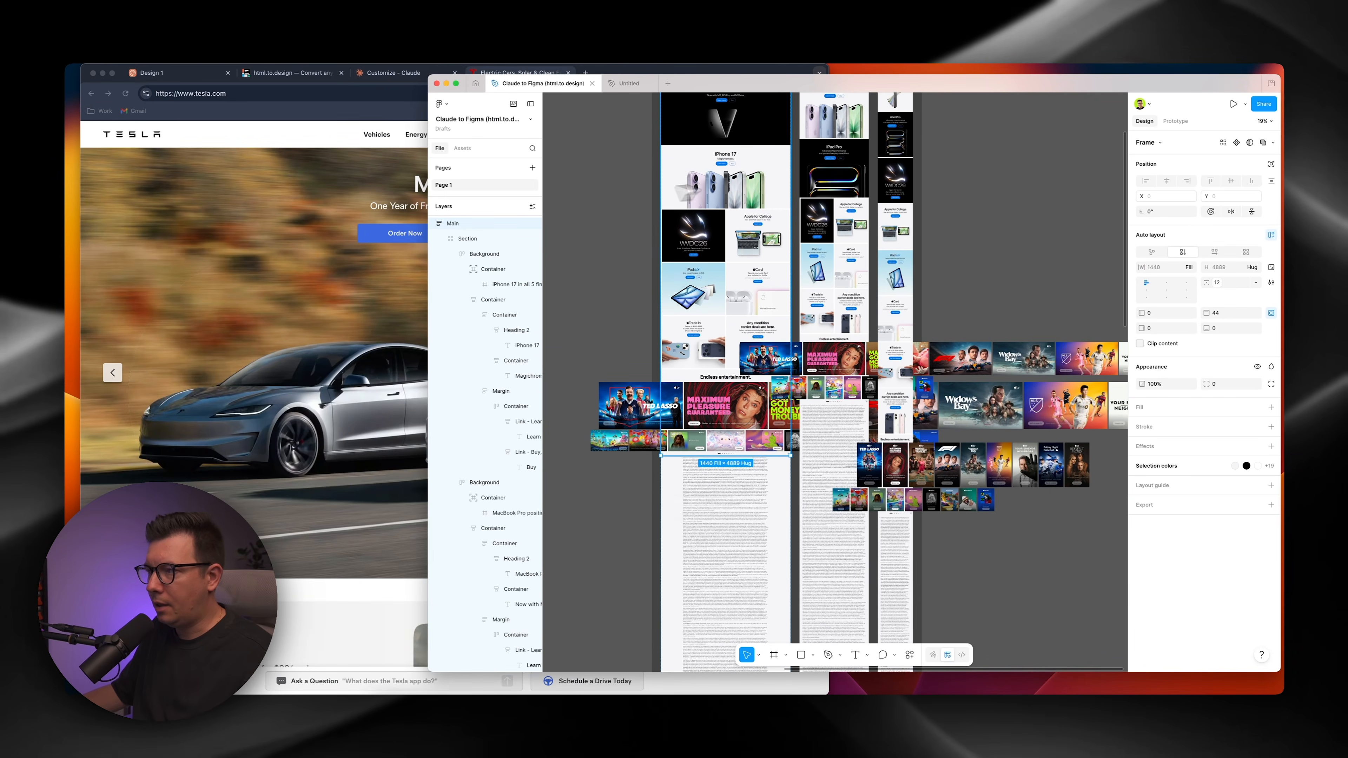
scroll(788, 372, up, 4)
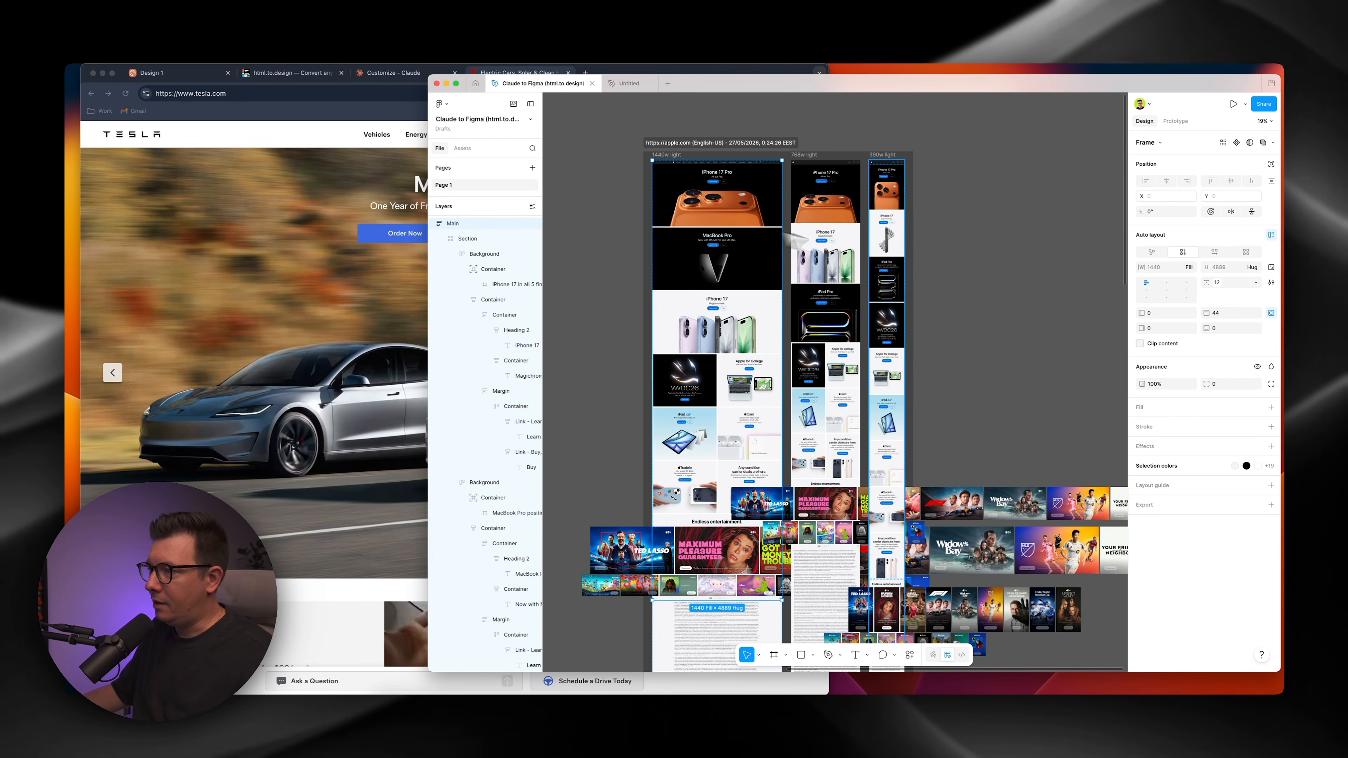